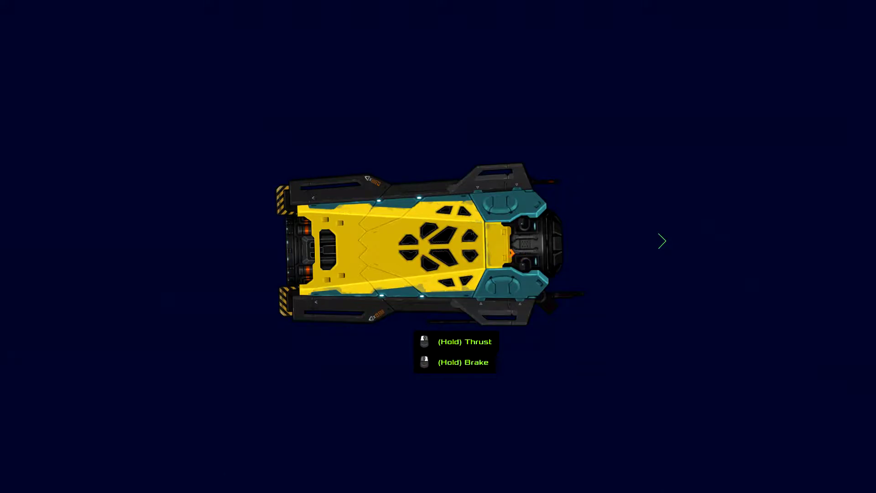
{"action": "scroll", "coordinate": [662, 241], "scroll_direction": "down", "scroll_amount": 2}
Step: Thrust the pod steadily toward the target ship's airlock
{"action": "left_click_drag", "start_coordinate": [662, 242], "coordinate": [662, 242]}
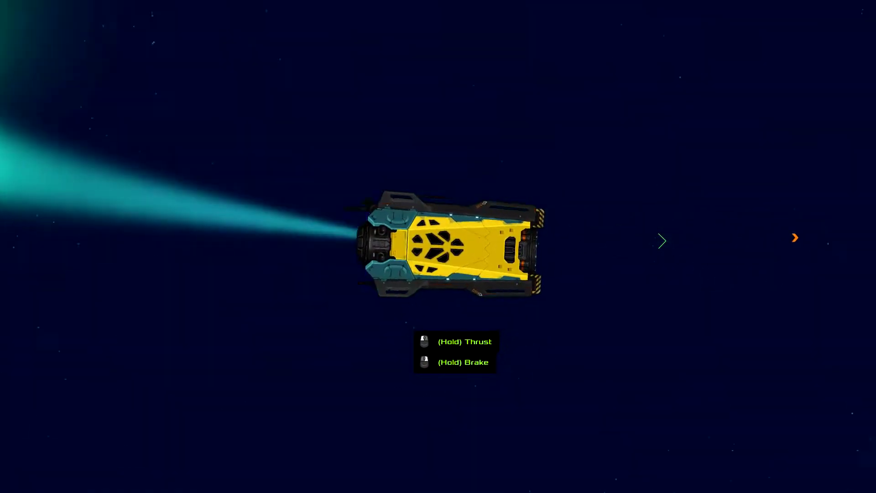
{"action": "scroll", "coordinate": [662, 241], "scroll_direction": "down", "scroll_amount": 5}
{"action": "left_click_drag", "start_coordinate": [662, 241], "coordinate": [662, 241]}
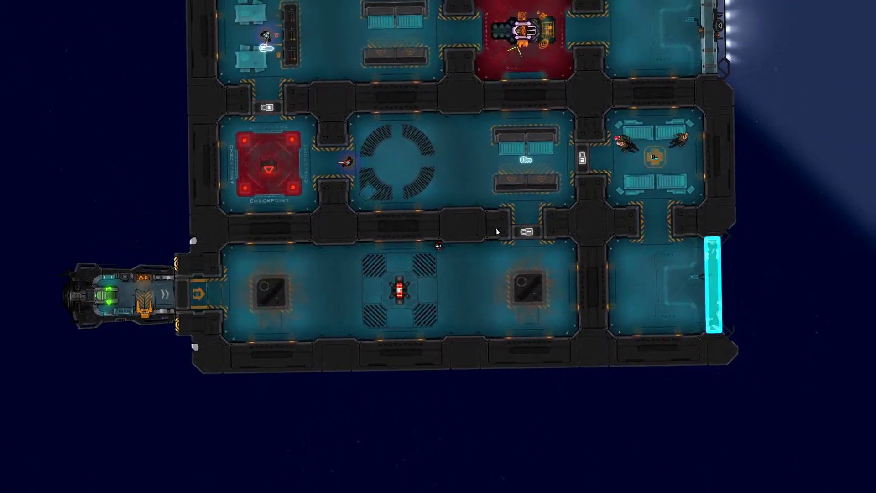
{"action": "mouse_move", "coordinate": [439, 161]}
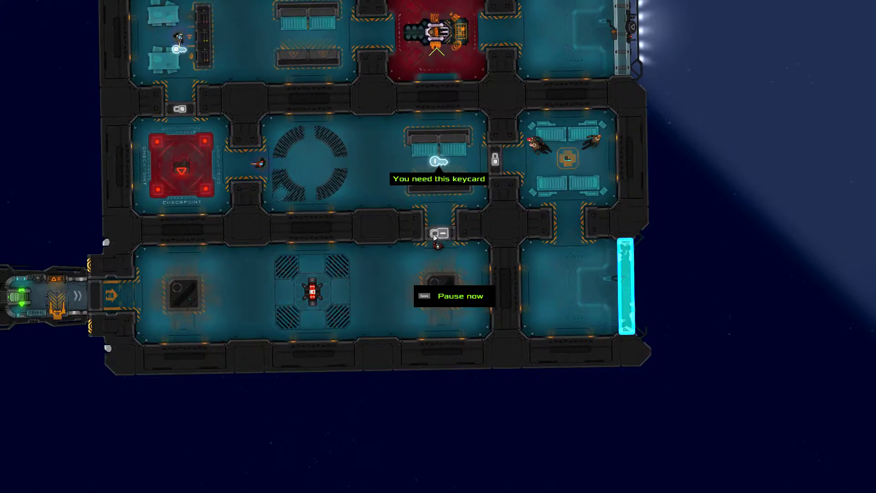
Step: Pause and teleport the ship's Level 1 keycard from the item list, then walk on
{"action": "key", "text": "space"}
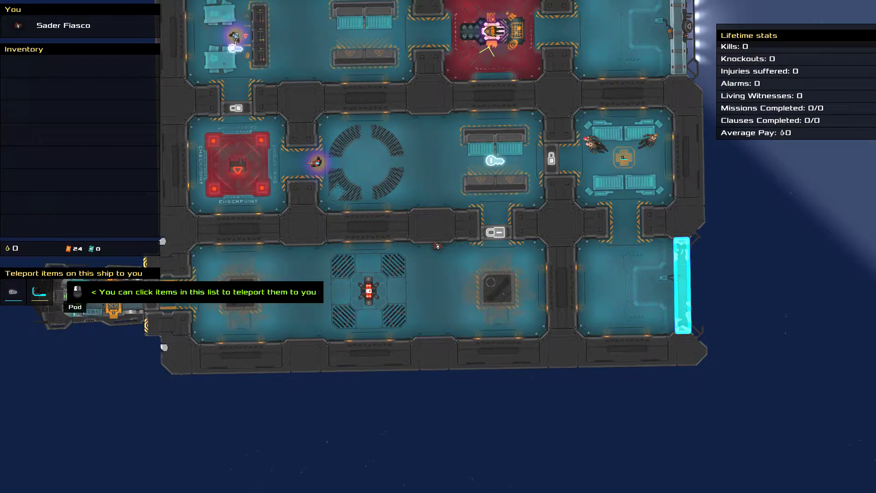
{"action": "key", "text": "space"}
{"action": "key", "text": "space"}
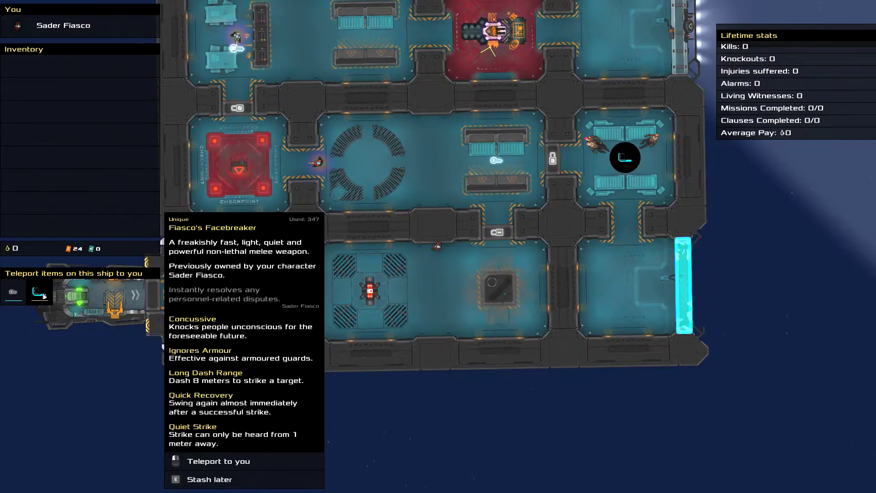
{"action": "left_click", "coordinate": [13, 293]}
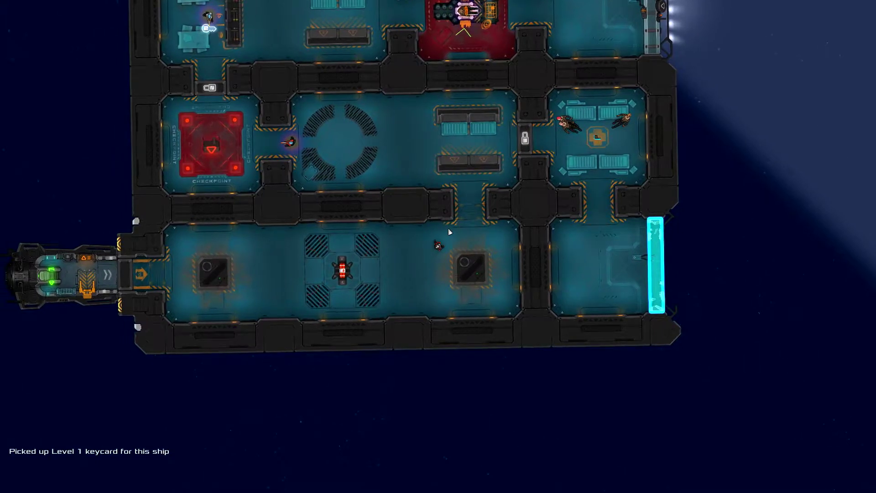
{"action": "left_click", "coordinate": [448, 232]}
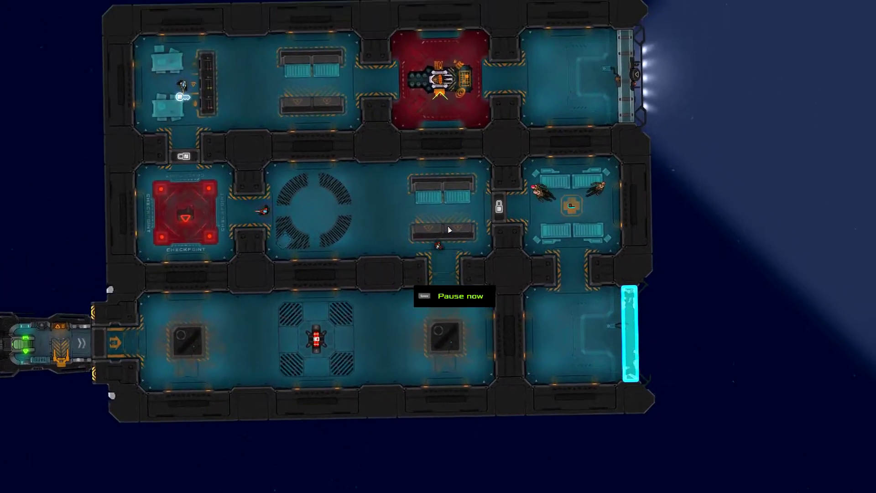
Step: Teleport Fiasco's Facebreaker to the character and set it as primary attack
{"action": "key", "text": "space"}
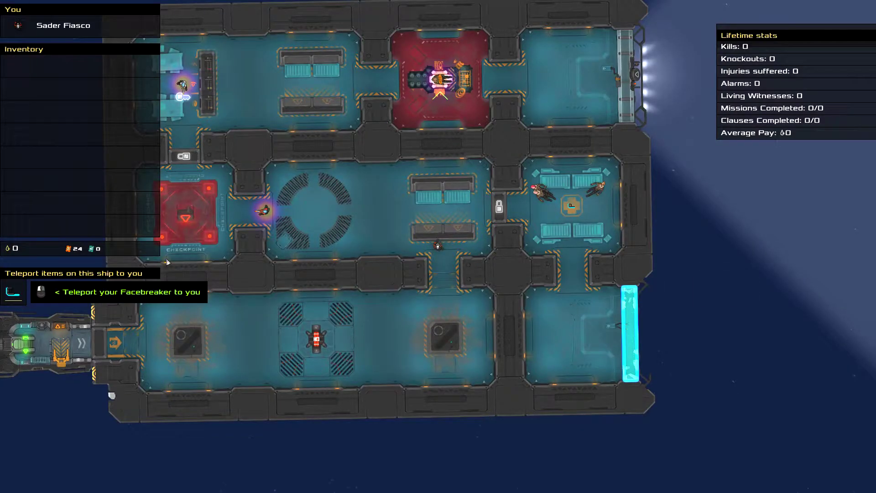
{"action": "left_click", "coordinate": [13, 291]}
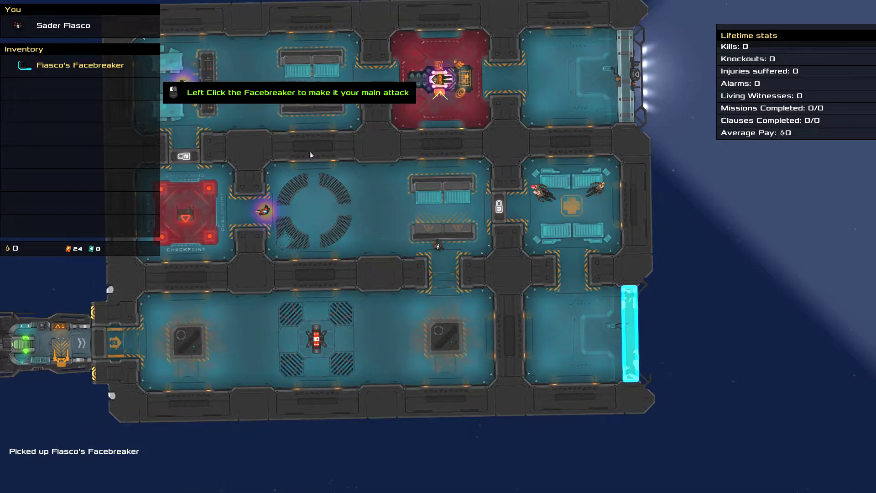
{"action": "key", "text": "space"}
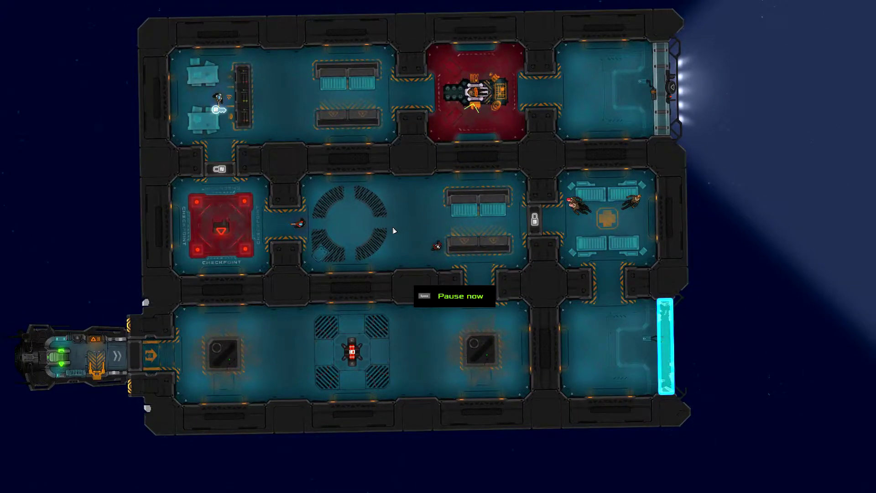
{"action": "key", "text": "space"}
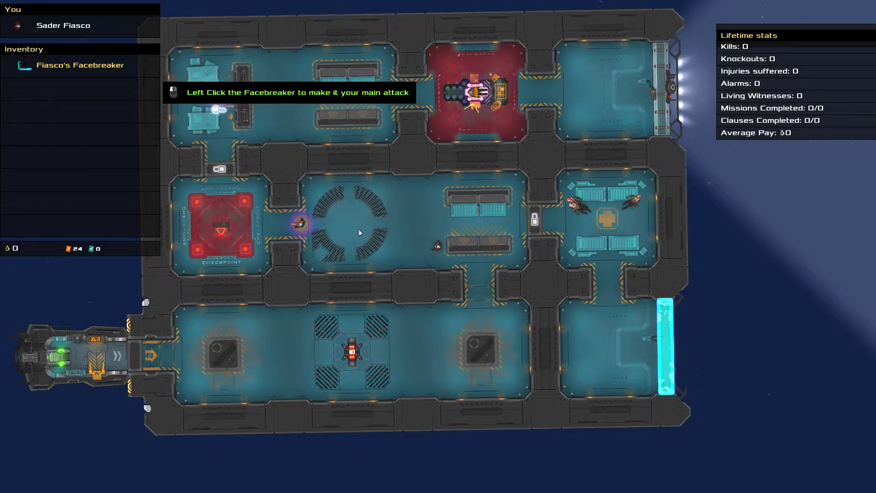
{"action": "mouse_move", "coordinate": [80, 65]}
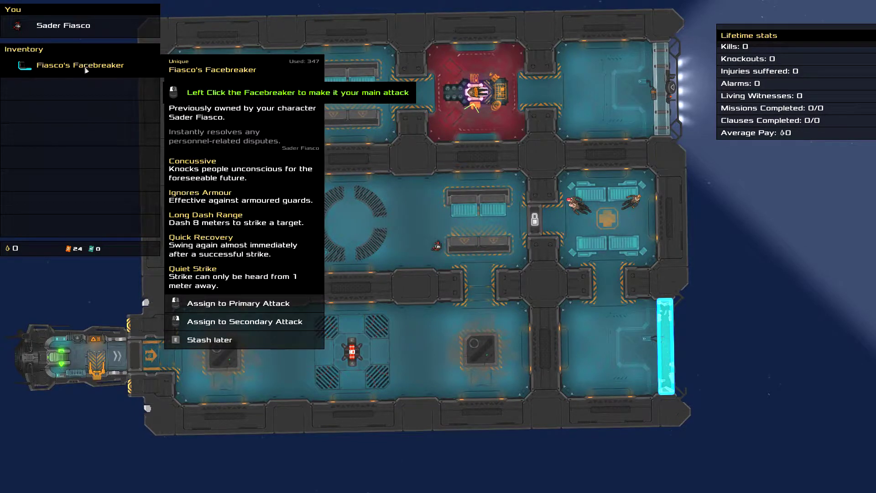
{"action": "left_click", "coordinate": [86, 69]}
Step: Knock out the nearby guard with a strike and take his Gun
{"action": "key", "text": "space"}
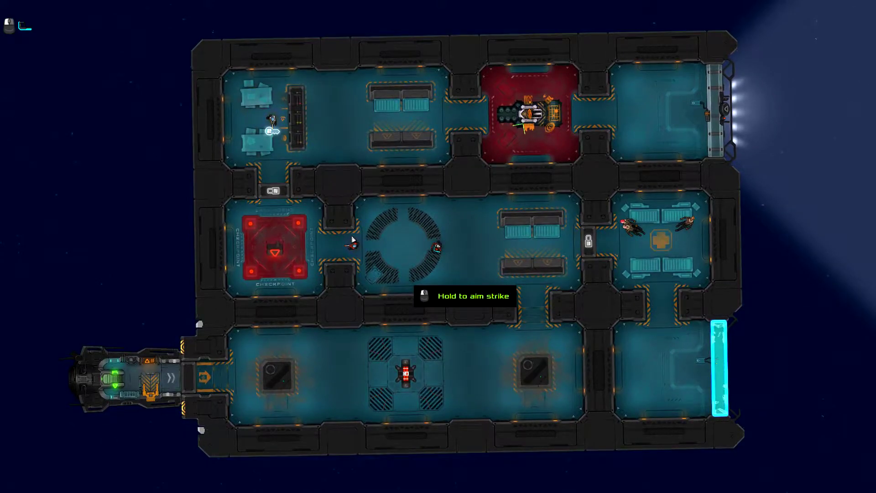
{"action": "left_click_drag", "start_coordinate": [353, 239], "coordinate": [345, 249]}
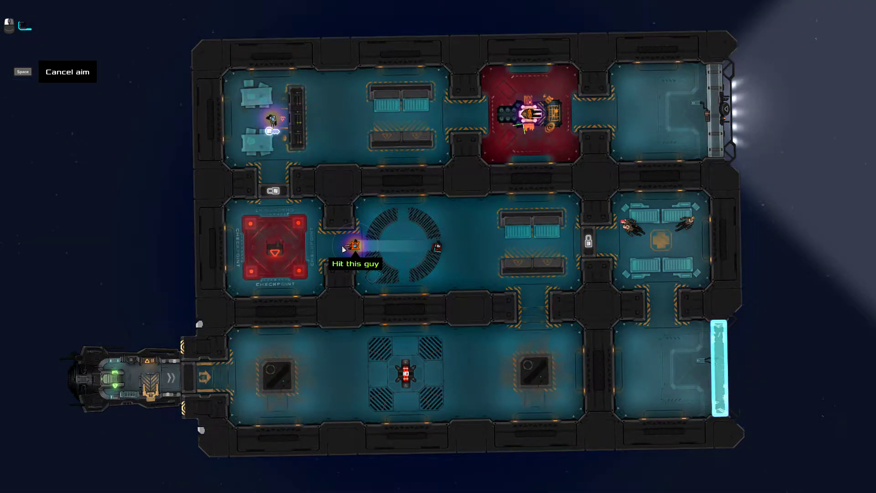
{"action": "left_click", "coordinate": [345, 248]}
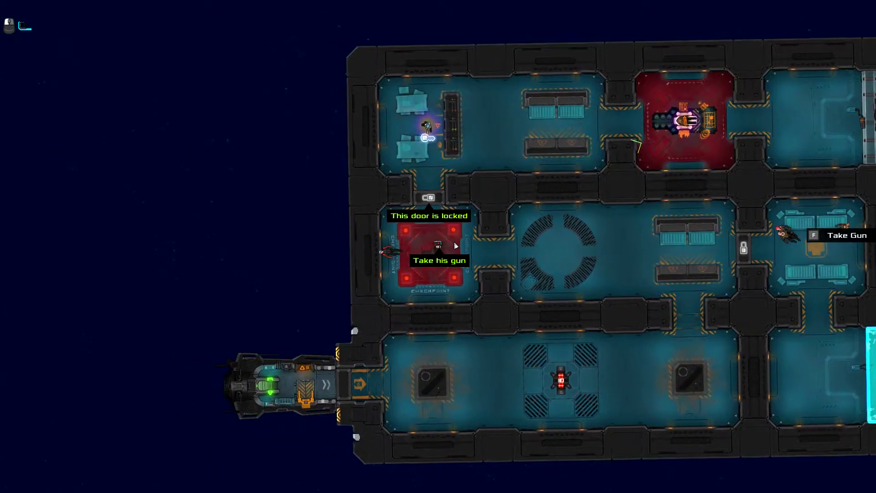
{"action": "key", "text": "f"}
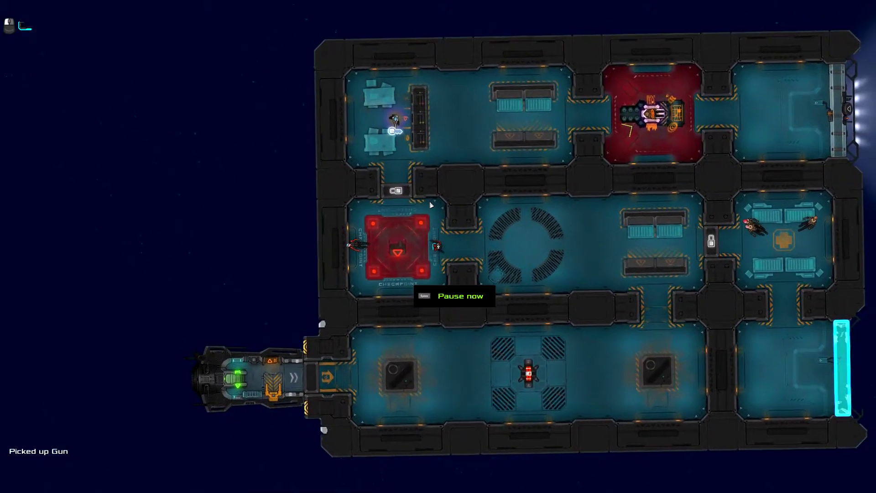
{"action": "key", "text": "space"}
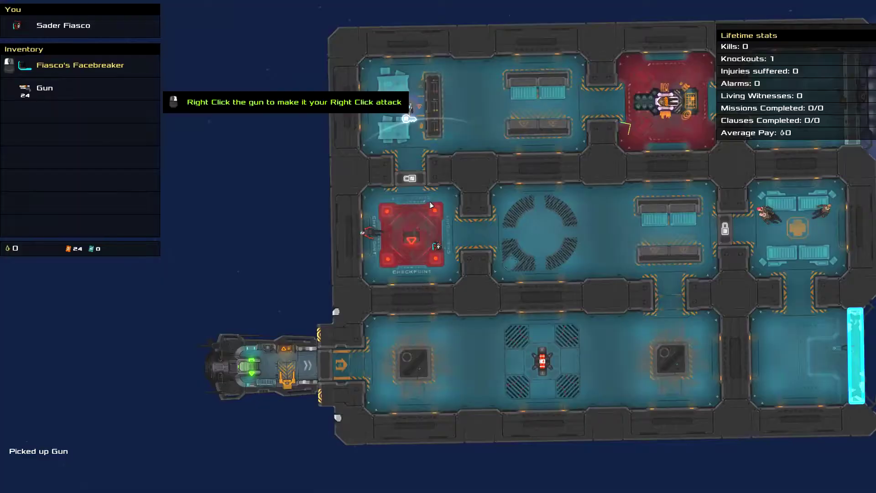
{"action": "mouse_move", "coordinate": [65, 89]}
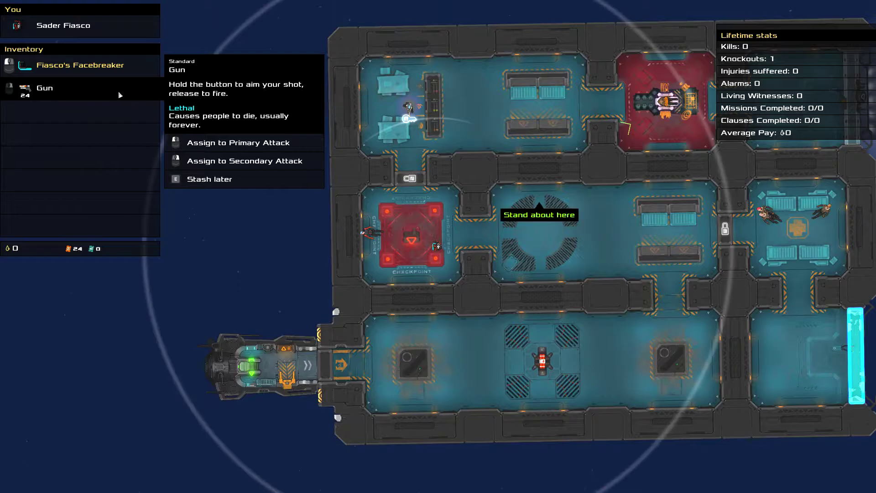
Step: Go through the door and fire the Gun at the approaching guard
{"action": "key", "text": "space"}
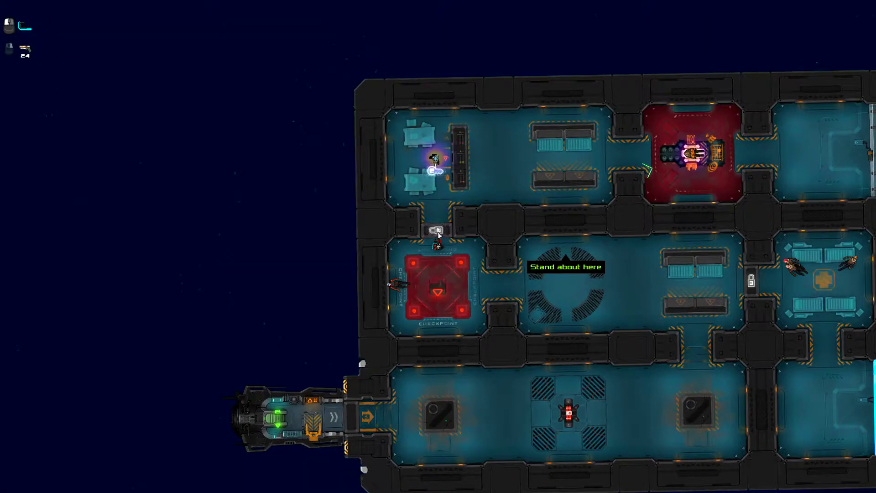
{"action": "key", "text": "space"}
{"action": "left_click", "coordinate": [436, 232]}
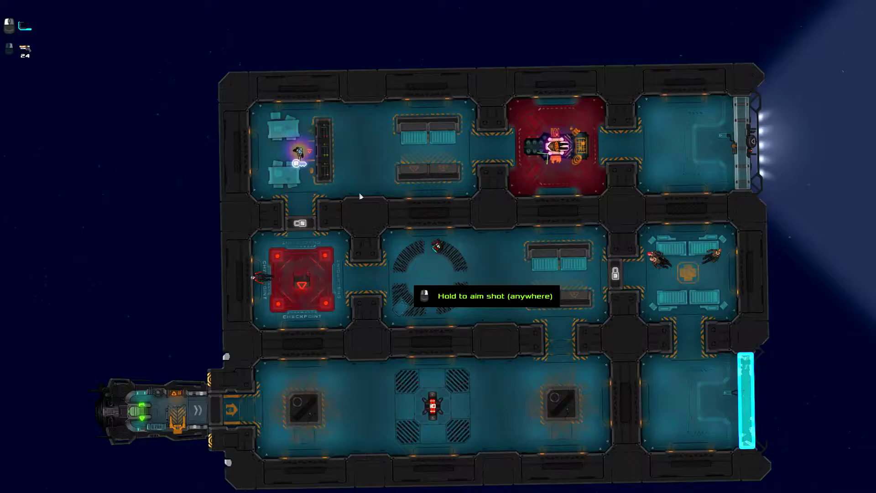
{"action": "left_click_drag", "start_coordinate": [361, 146], "coordinate": [360, 146]}
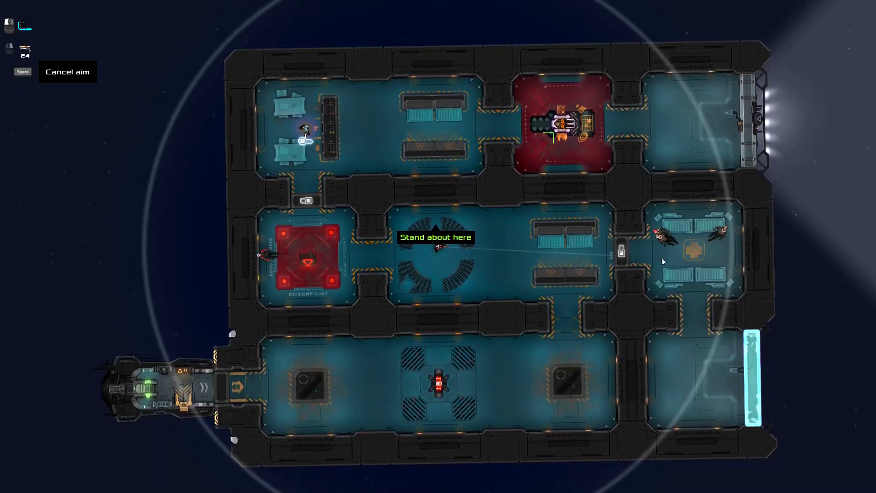
{"action": "left_click", "coordinate": [384, 273]}
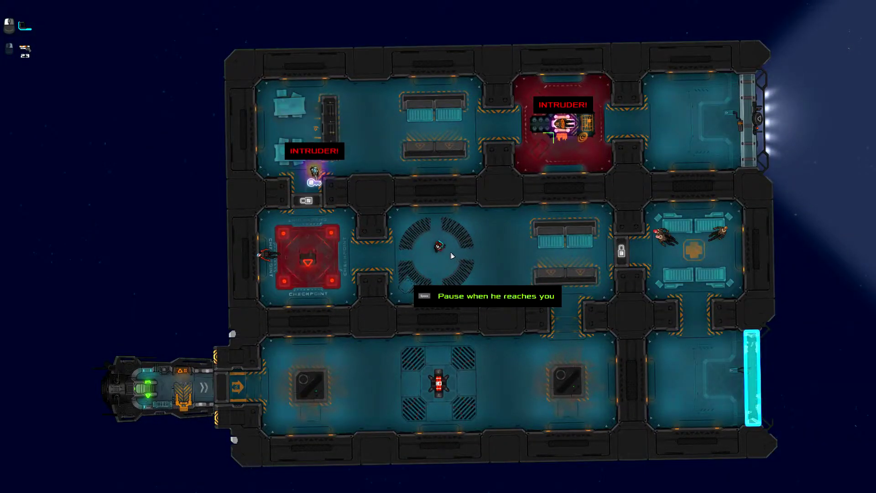
{"action": "left_click_drag", "start_coordinate": [297, 251], "coordinate": [297, 251]}
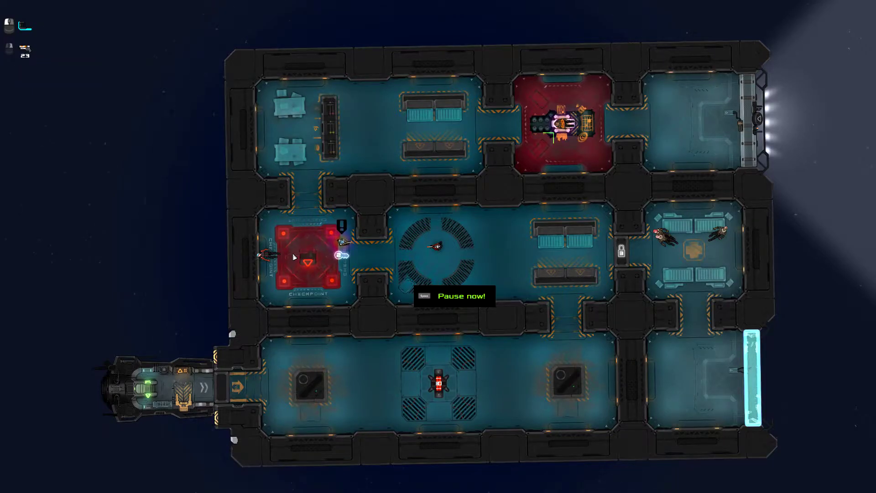
Step: Pause through the close fight to down the second guard, then walk north
{"action": "key", "text": "space"}
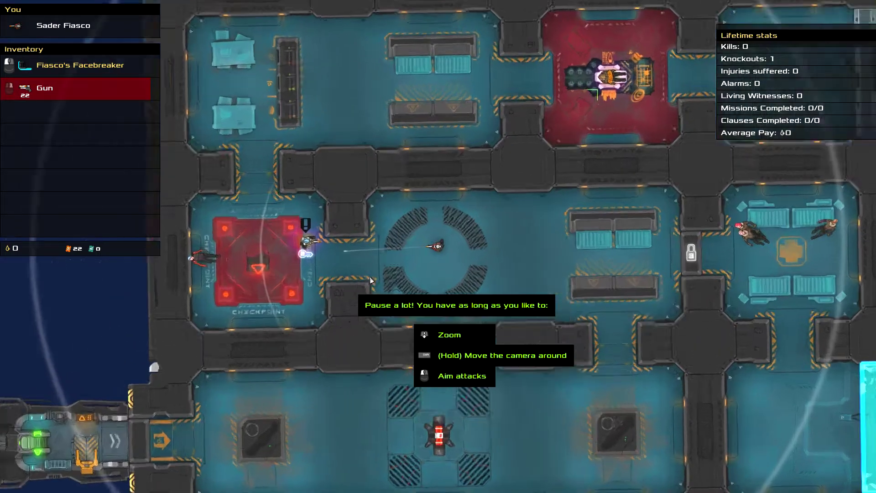
{"action": "scroll", "coordinate": [369, 277], "scroll_direction": "up", "scroll_amount": 3}
{"action": "key", "text": "space"}
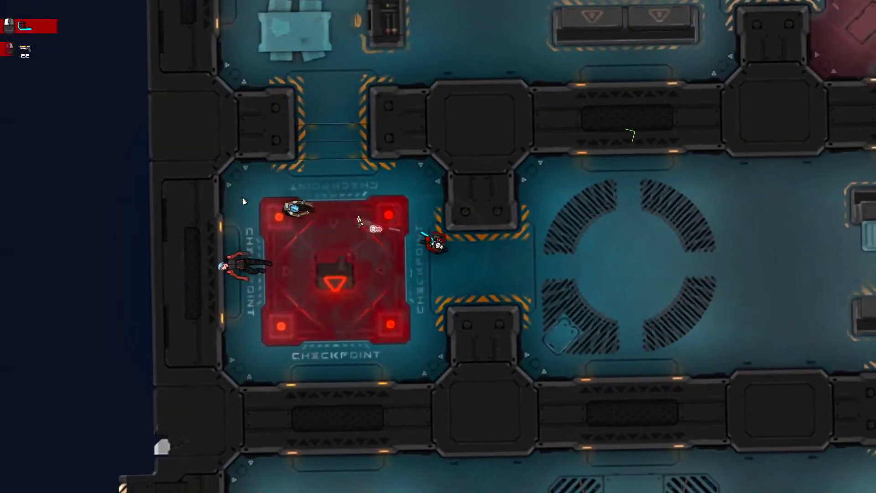
{"action": "scroll", "coordinate": [246, 199], "scroll_direction": "down", "scroll_amount": 2}
{"action": "key", "text": "space"}
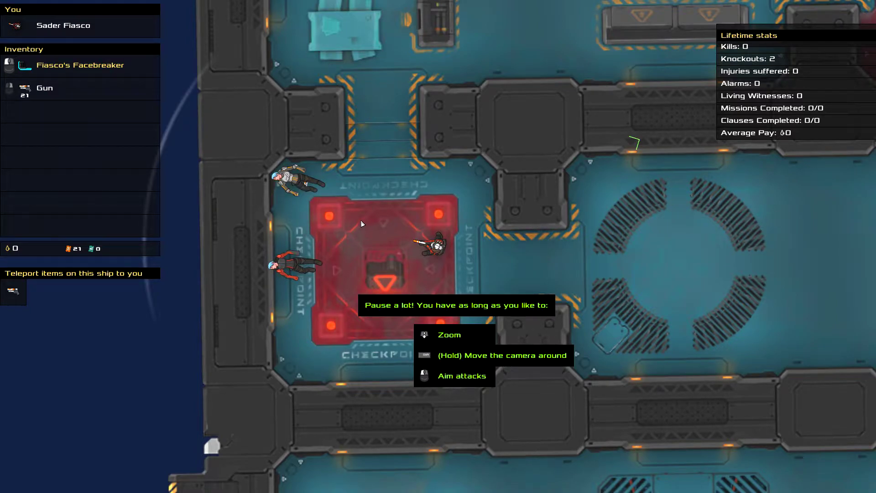
{"action": "key", "text": "space"}
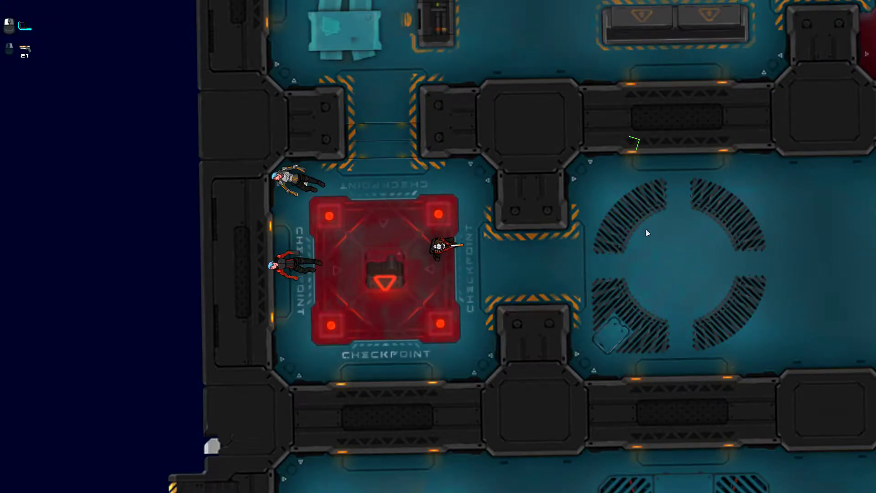
{"action": "key", "text": "space"}
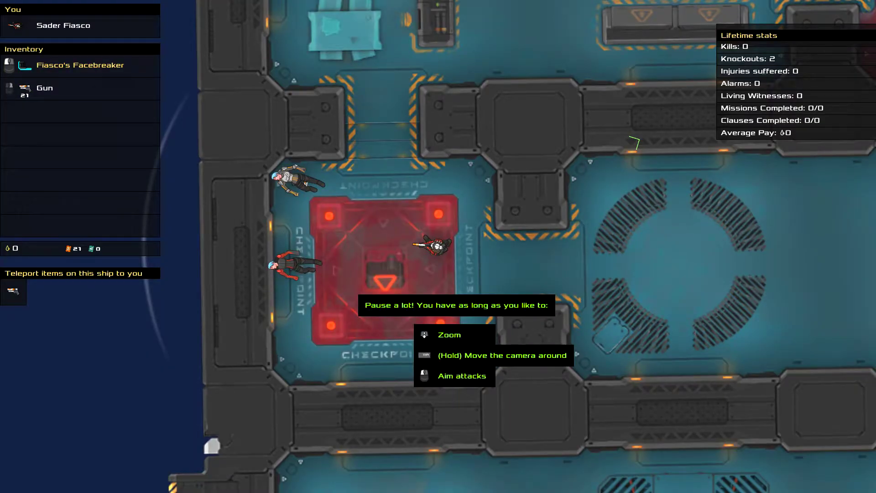
{"action": "scroll", "coordinate": [458, 317], "scroll_direction": "up", "scroll_amount": 1}
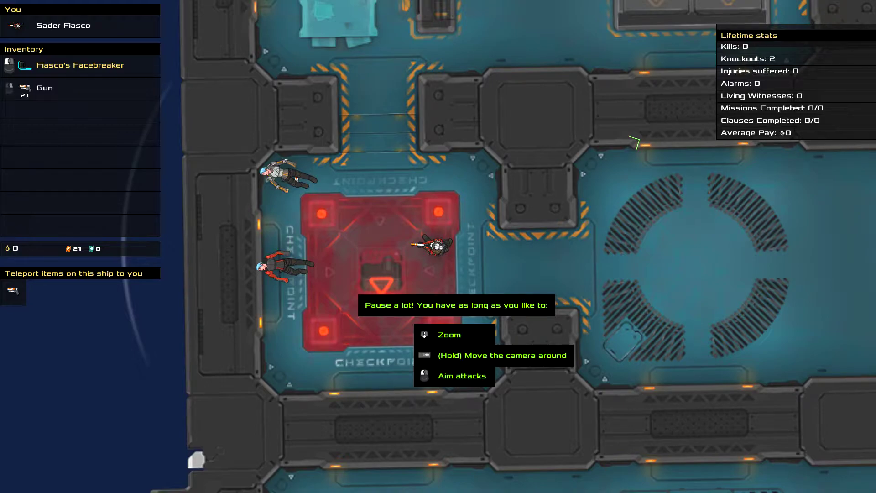
{"action": "key", "text": "shift"}
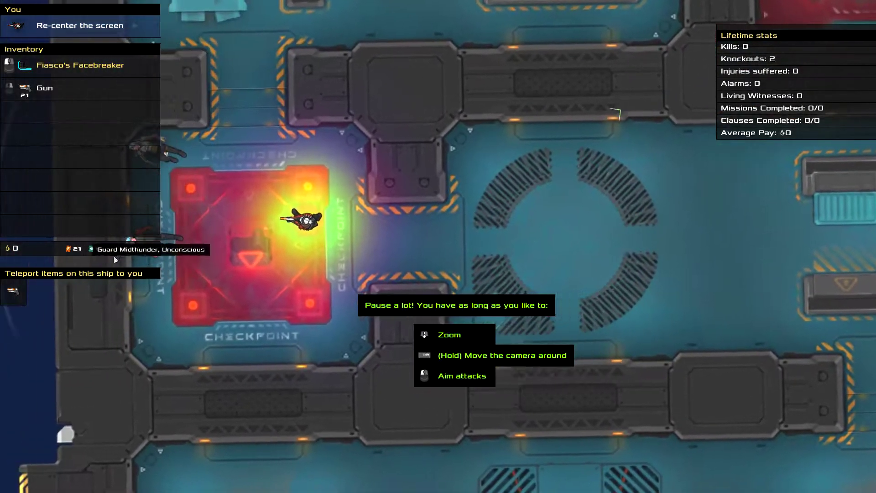
{"action": "scroll", "coordinate": [308, 219], "scroll_direction": "down", "scroll_amount": 2}
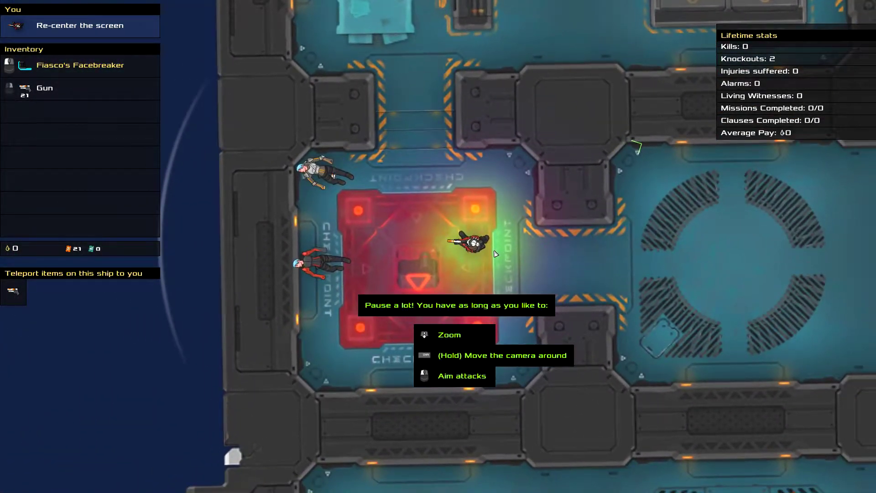
{"action": "key", "text": "space"}
{"action": "key", "text": "w"}
{"action": "key", "text": "space"}
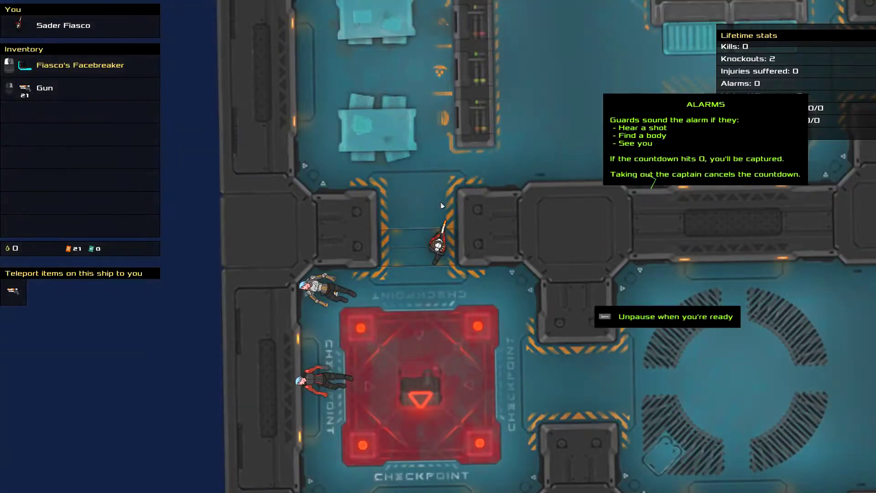
Step: Shoot the captain dead to secure the ship, then take the helm
{"action": "left_click", "coordinate": [440, 203]}
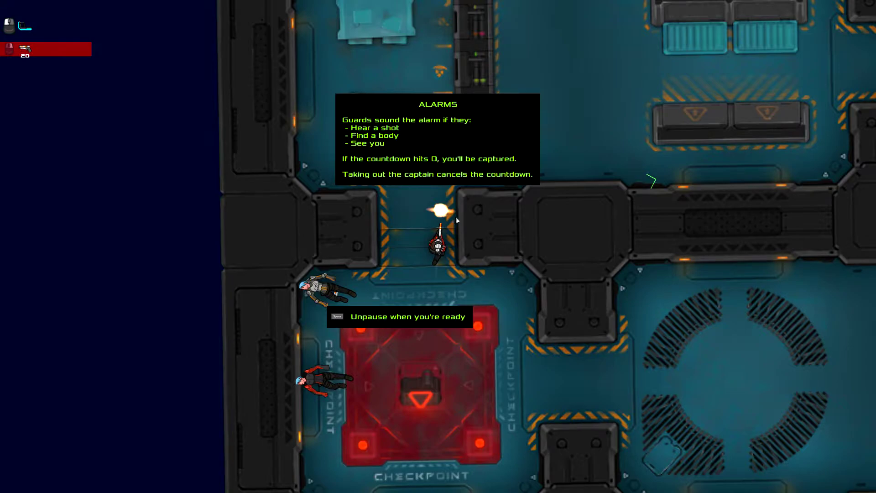
{"action": "key", "text": "space"}
{"action": "scroll", "coordinate": [448, 214], "scroll_direction": "down", "scroll_amount": 3}
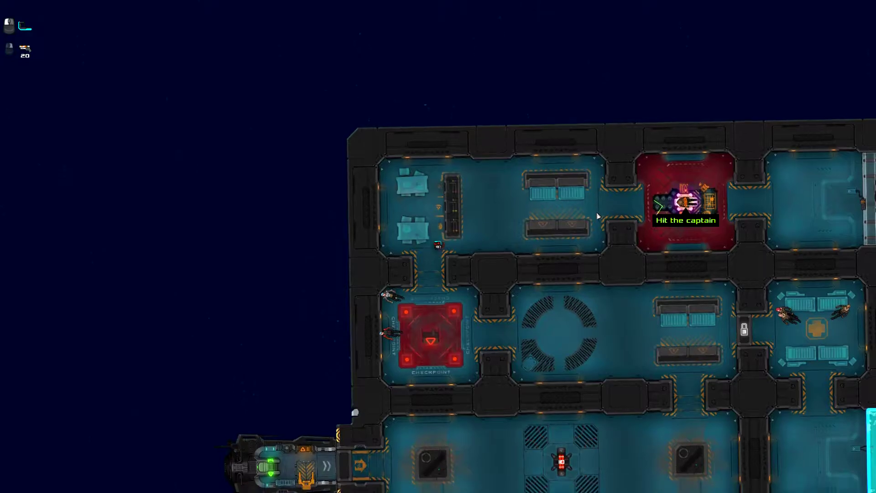
{"action": "right_click", "coordinate": [589, 219]}
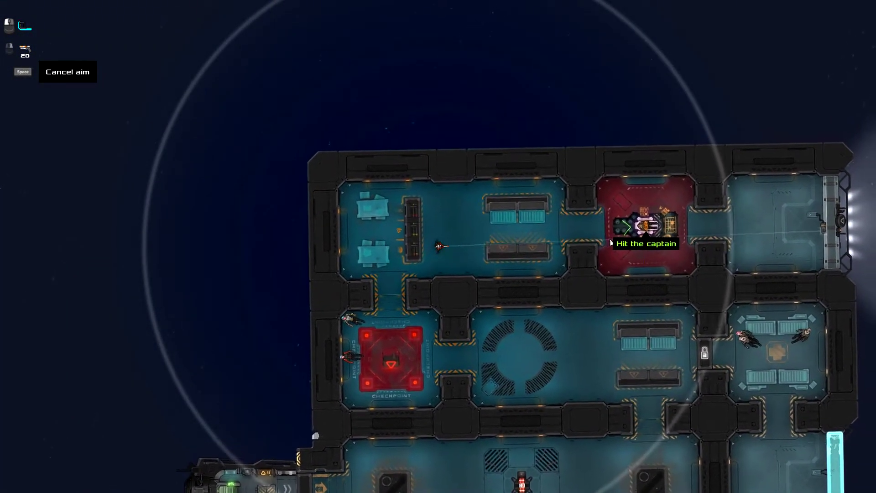
{"action": "left_click", "coordinate": [821, 253]}
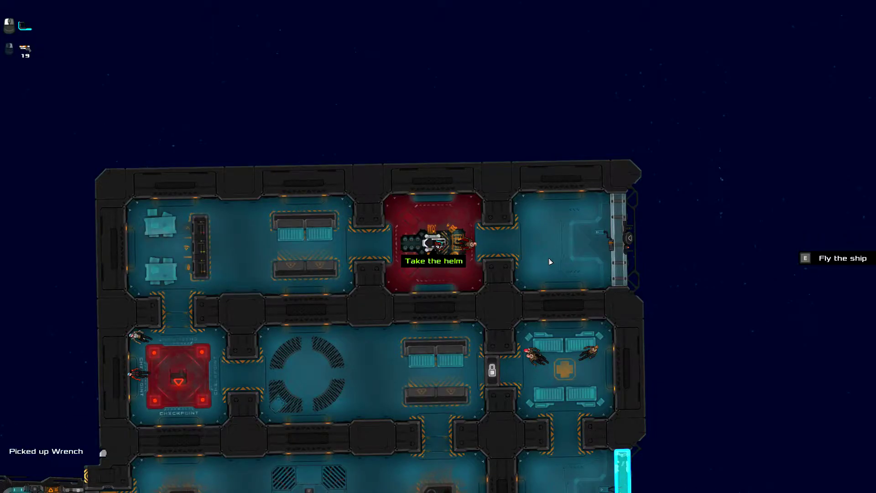
{"action": "key", "text": "e"}
{"action": "scroll", "coordinate": [484, 288], "scroll_direction": "down", "scroll_amount": 5}
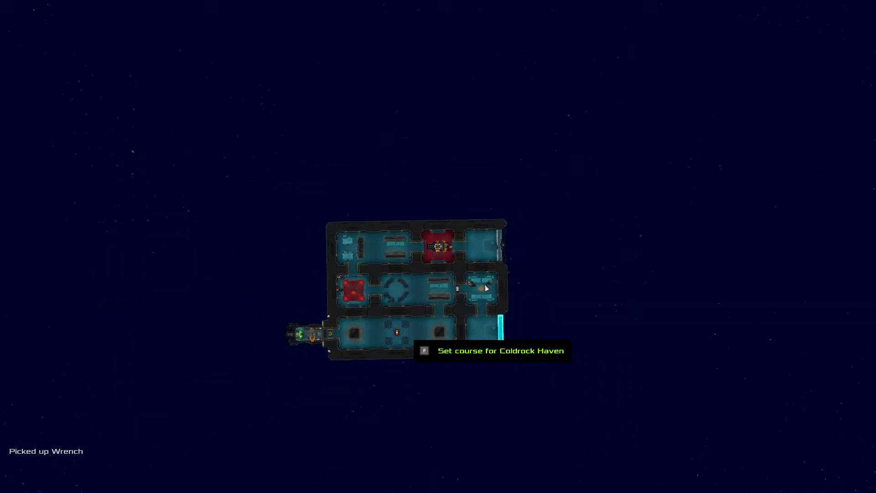
{"action": "scroll", "coordinate": [484, 288], "scroll_direction": "up", "scroll_amount": 5}
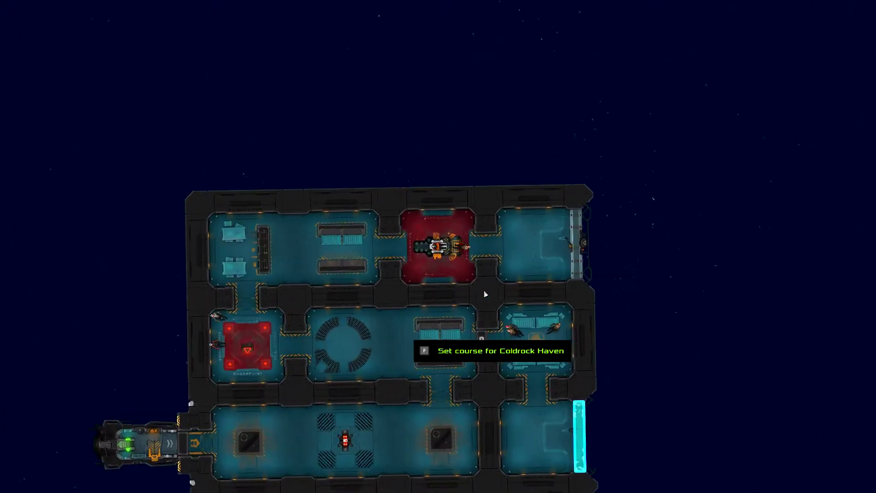
Step: Set course for Coldrock Haven and walk the ship toward the level-3 locked door
{"action": "key", "text": "f"}
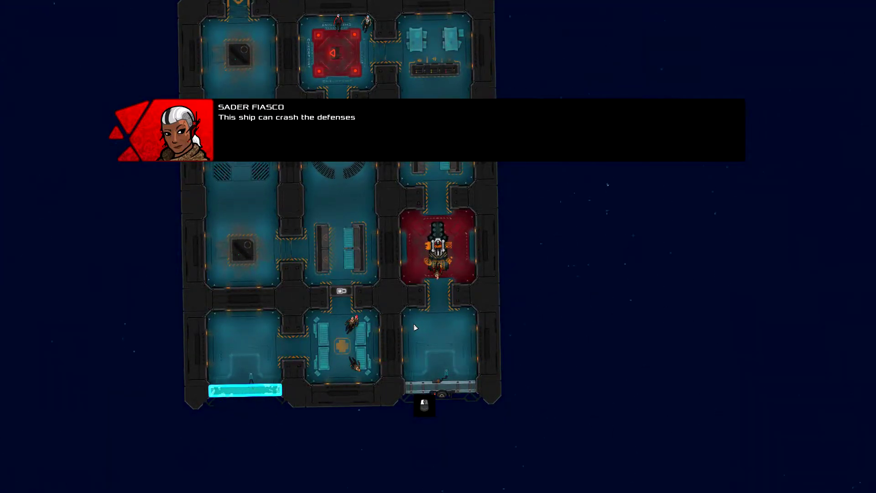
{"action": "scroll", "coordinate": [415, 238], "scroll_direction": "down", "scroll_amount": 5}
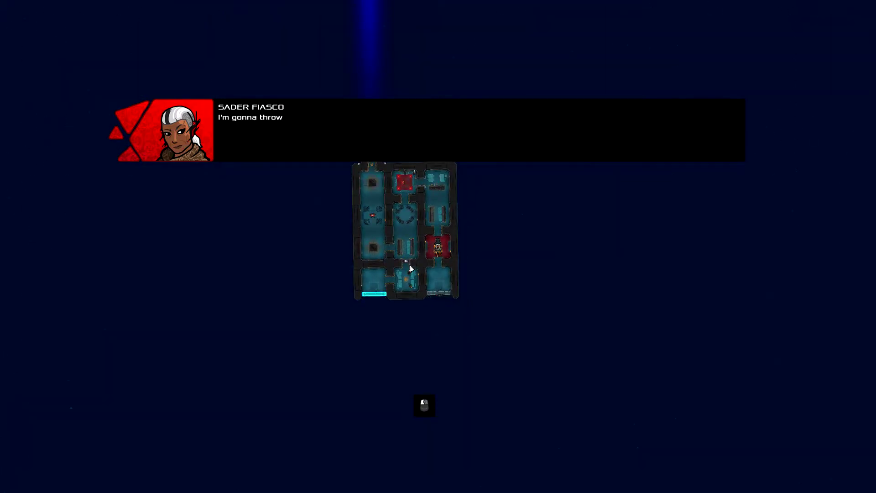
{"action": "scroll", "coordinate": [411, 269], "scroll_direction": "up", "scroll_amount": 5}
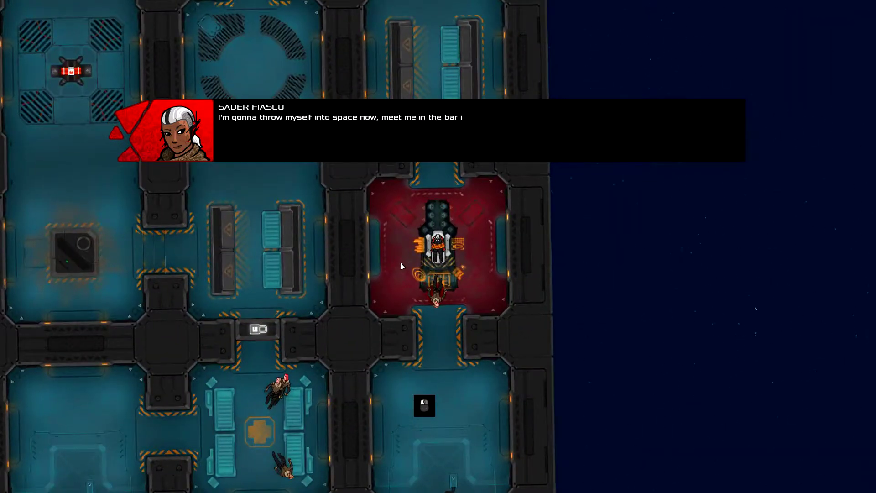
{"action": "scroll", "coordinate": [401, 266], "scroll_direction": "down", "scroll_amount": 1}
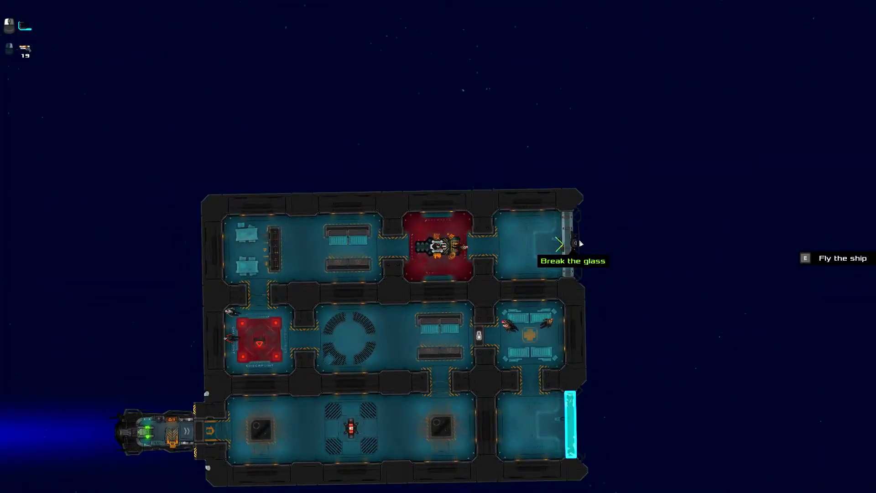
{"action": "left_click_drag", "start_coordinate": [580, 243], "coordinate": [484, 303]}
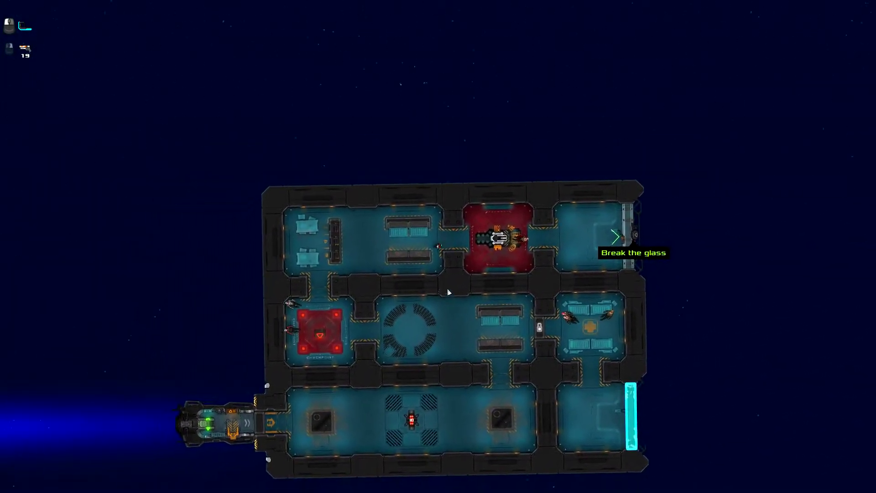
{"action": "scroll", "coordinate": [436, 324], "scroll_direction": "up", "scroll_amount": 3}
{"action": "scroll", "coordinate": [663, 346], "scroll_direction": "up", "scroll_amount": 2}
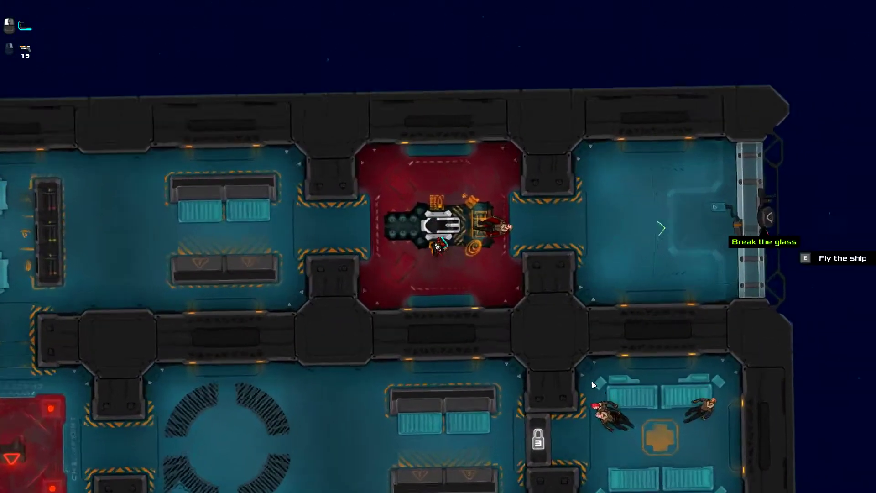
{"action": "scroll", "coordinate": [603, 398], "scroll_direction": "up", "scroll_amount": 2}
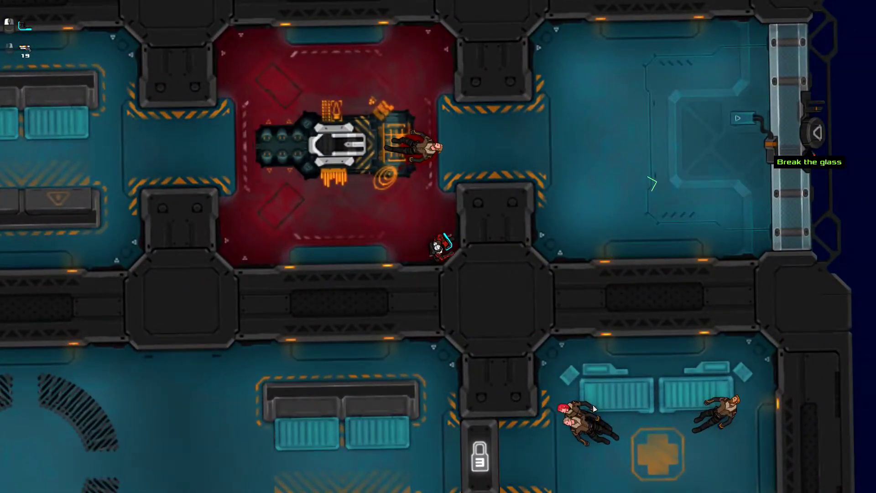
{"action": "scroll", "coordinate": [594, 409], "scroll_direction": "down", "scroll_amount": 4}
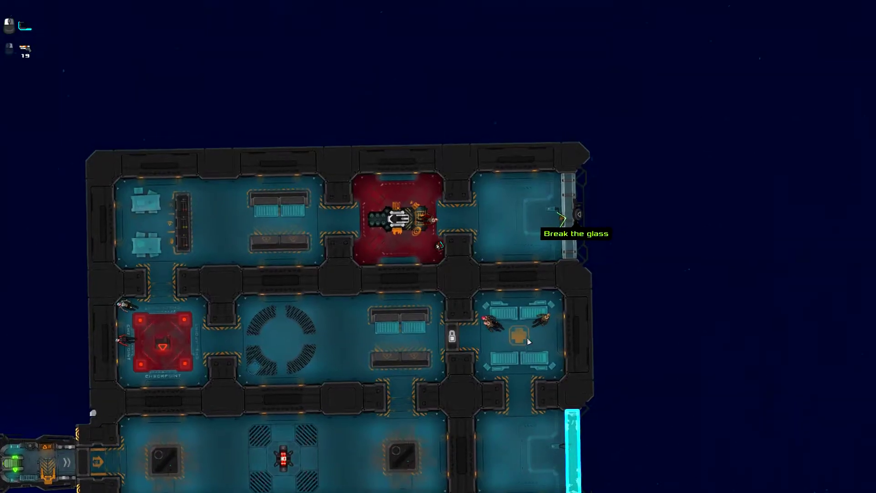
{"action": "left_click_drag", "start_coordinate": [533, 364], "coordinate": [520, 281]}
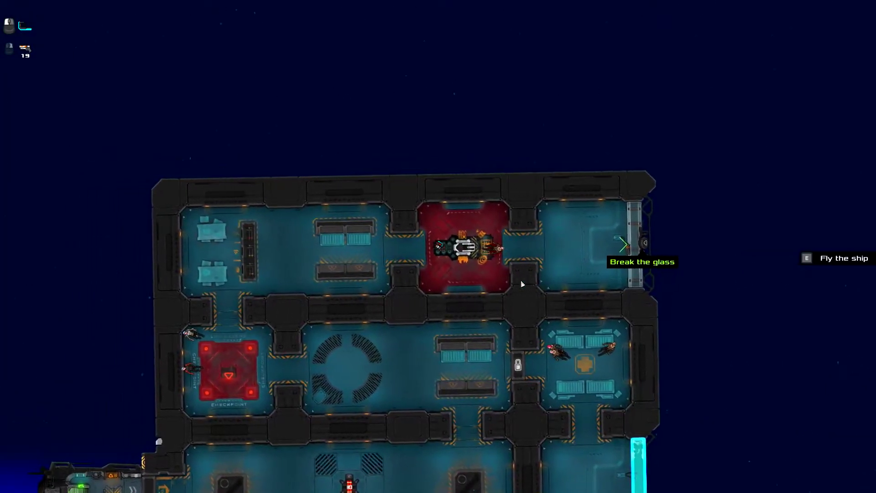
{"action": "key", "text": "a"}
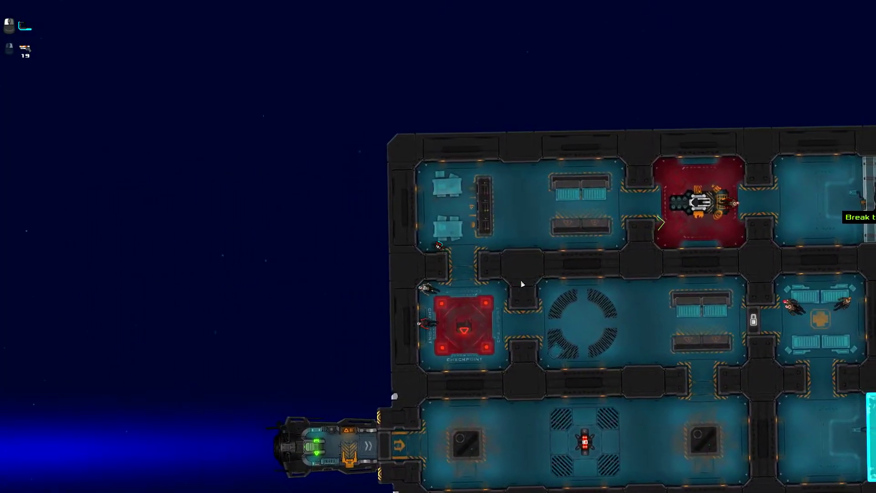
{"action": "scroll", "coordinate": [521, 283], "scroll_direction": "down", "scroll_amount": 4}
{"action": "key", "text": "a"}
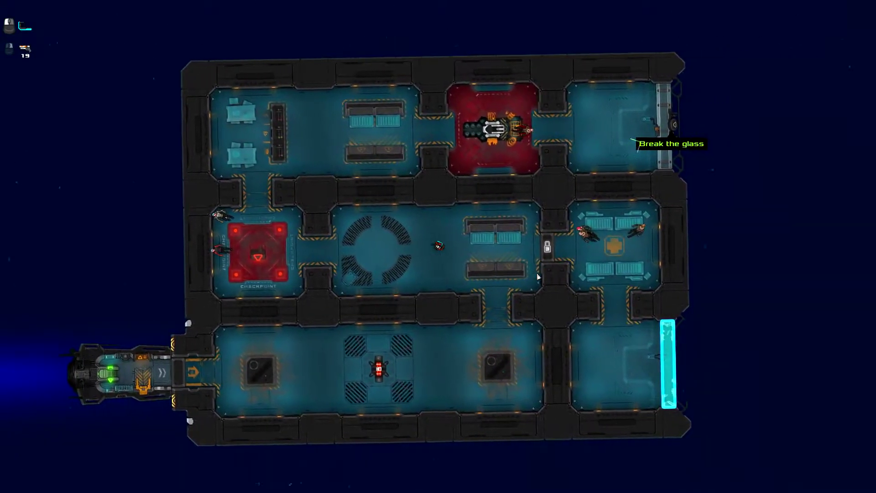
{"action": "scroll", "coordinate": [457, 257], "scroll_direction": "up", "scroll_amount": 4}
{"action": "scroll", "coordinate": [459, 250], "scroll_direction": "up", "scroll_amount": 1}
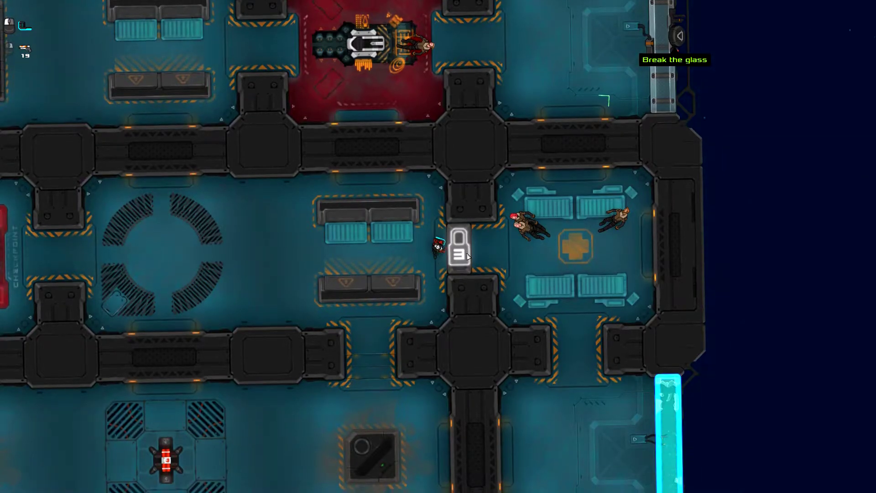
{"action": "key", "text": "s"}
Step: Walk through the helm room to the glass wall and shoot it out
{"action": "left_click", "coordinate": [483, 238]}
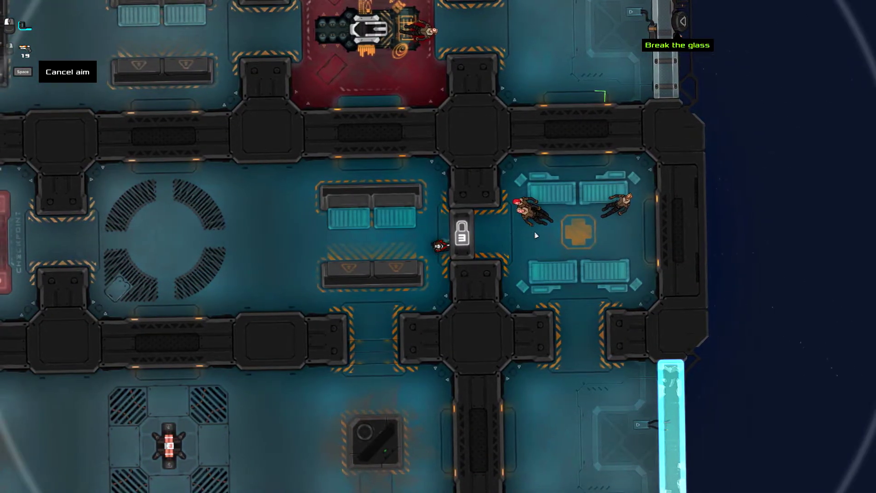
{"action": "scroll", "coordinate": [438, 238], "scroll_direction": "down", "scroll_amount": 2}
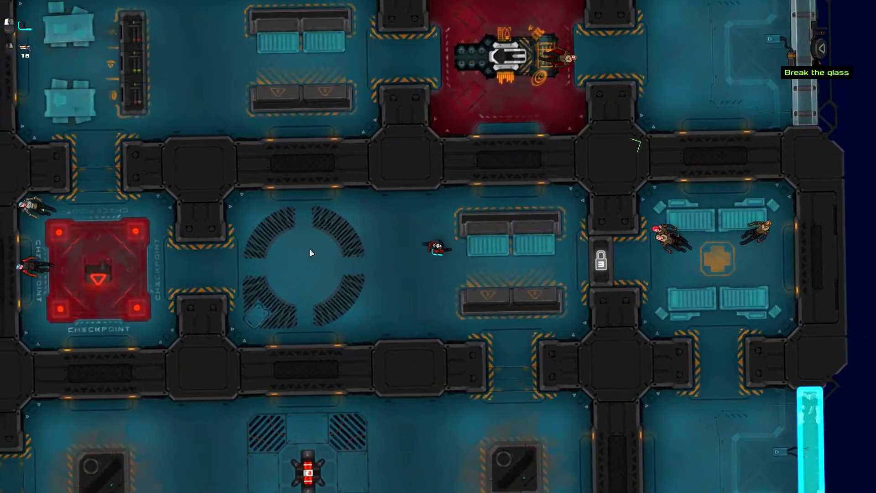
{"action": "left_click", "coordinate": [318, 255]}
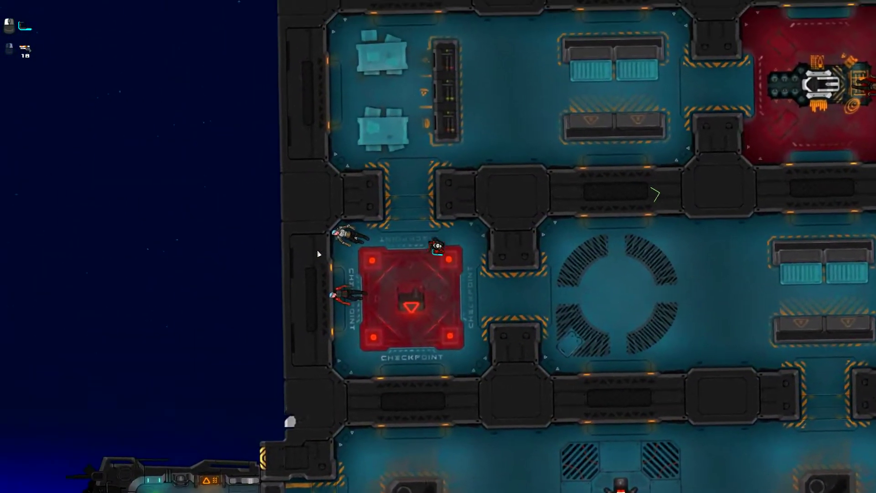
{"action": "scroll", "coordinate": [318, 254], "scroll_direction": "down", "scroll_amount": 3}
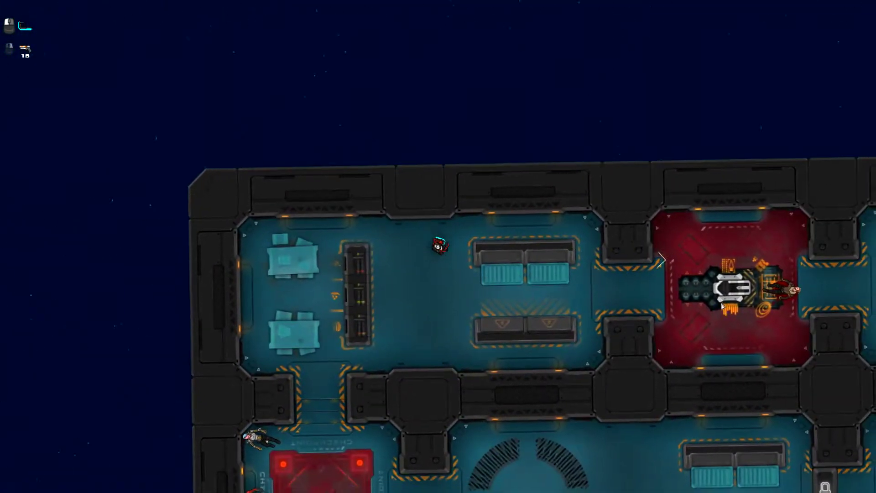
{"action": "scroll", "coordinate": [703, 303], "scroll_direction": "up", "scroll_amount": 3}
{"action": "left_click", "coordinate": [703, 304]}
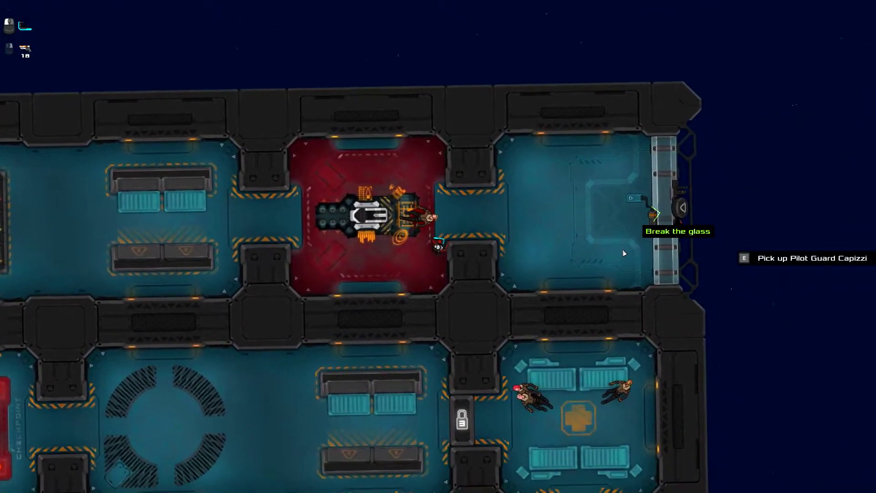
{"action": "scroll", "coordinate": [615, 238], "scroll_direction": "down", "scroll_amount": 3}
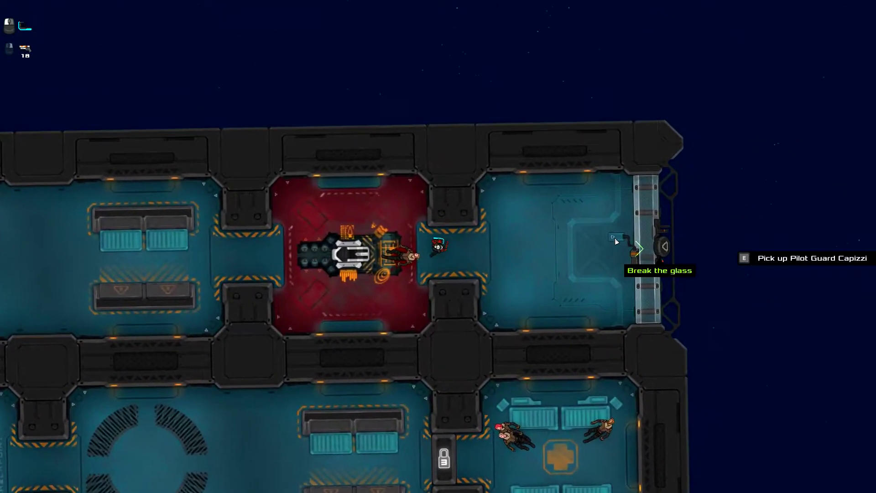
{"action": "right_click", "coordinate": [593, 246]}
{"action": "left_click", "coordinate": [596, 240]}
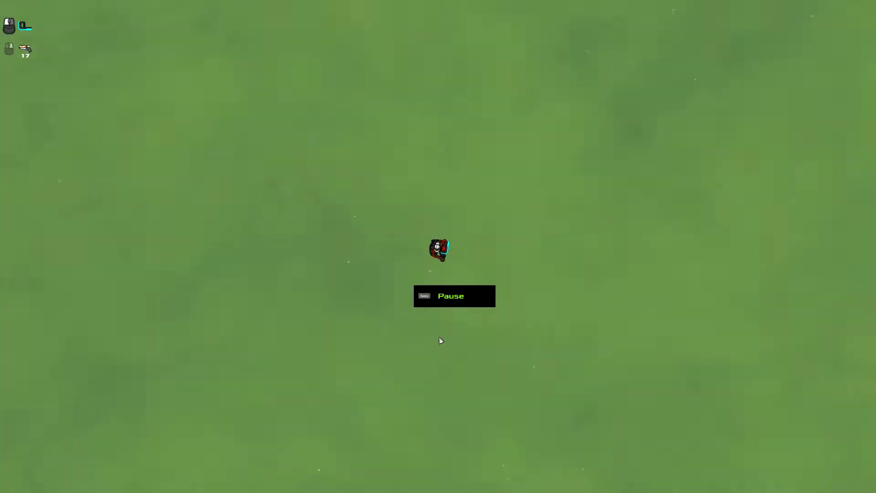
Step: Pause in open space to review the Facebreaker, Gun with 17 rounds and Wrench
{"action": "key", "text": "space"}
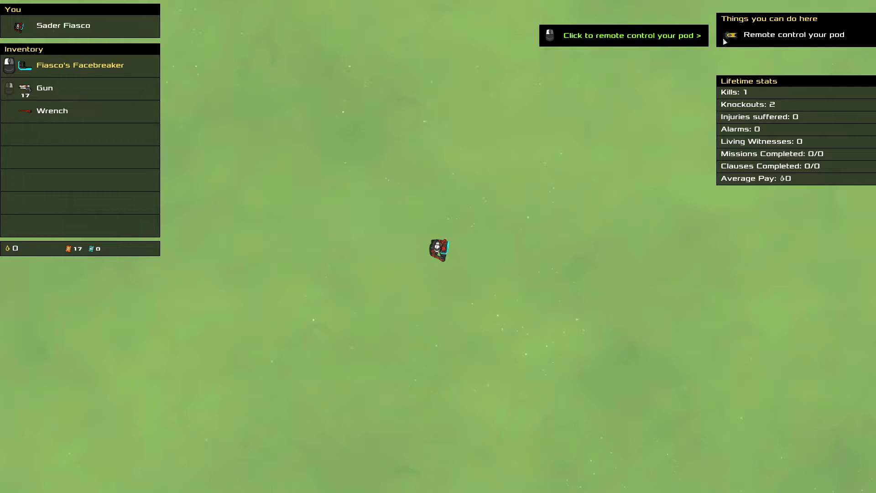
Step: Remote-control the pod to pick up the character and dock at Coldrock Haven
{"action": "left_click", "coordinate": [737, 36]}
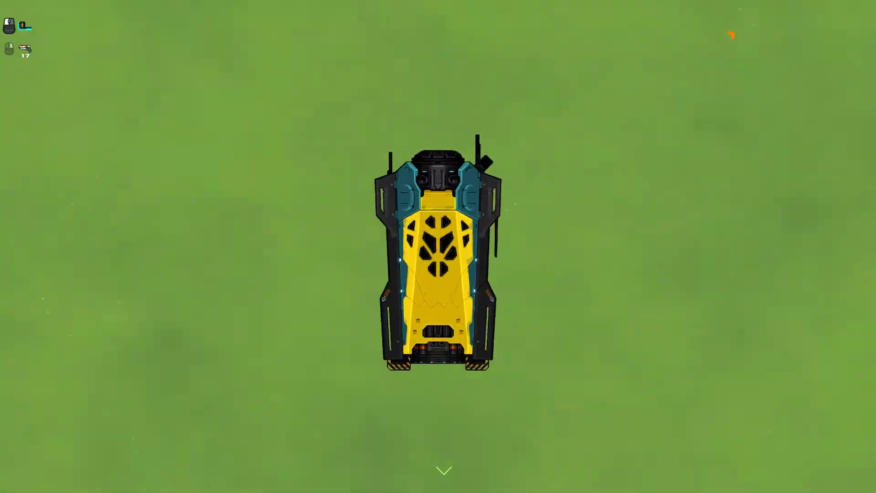
{"action": "scroll", "coordinate": [438, 246], "scroll_direction": "down", "scroll_amount": 5}
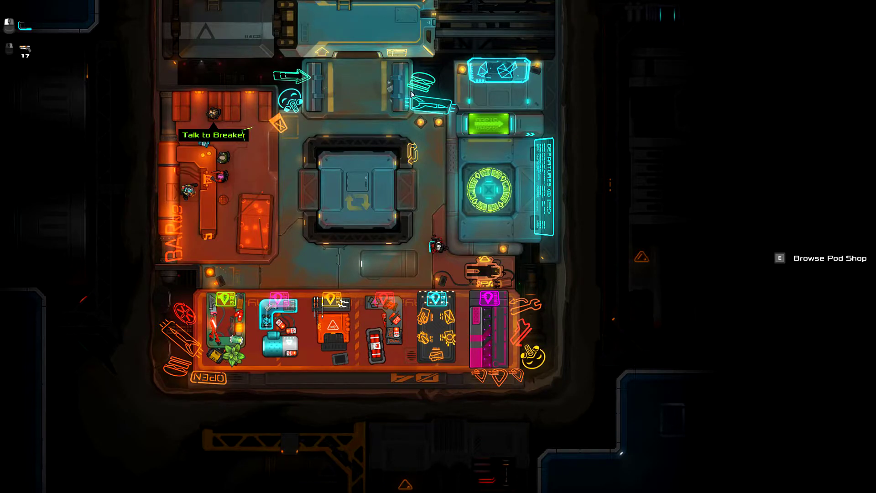
Step: Walk from the shops to the bar beside Breaker Gemini
{"action": "key", "text": "a"}
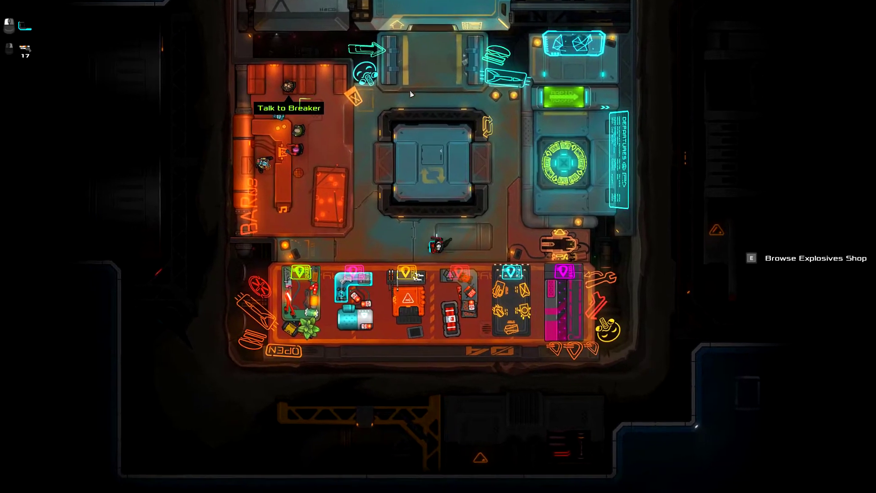
{"action": "scroll", "coordinate": [411, 94], "scroll_direction": "down", "scroll_amount": 3}
{"action": "scroll", "coordinate": [445, 216], "scroll_direction": "up", "scroll_amount": 3}
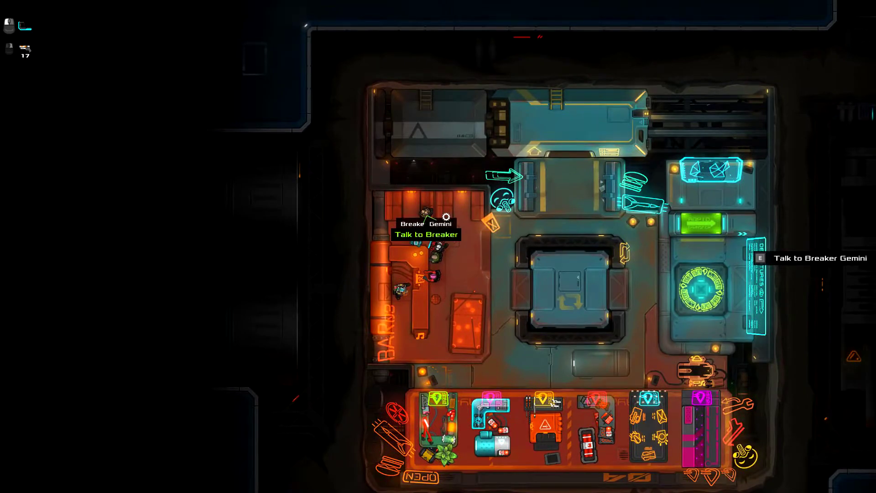
Step: Talk retirement with Breaker Gemini, promise to help locals with problems, then thank him
{"action": "key", "text": "e"}
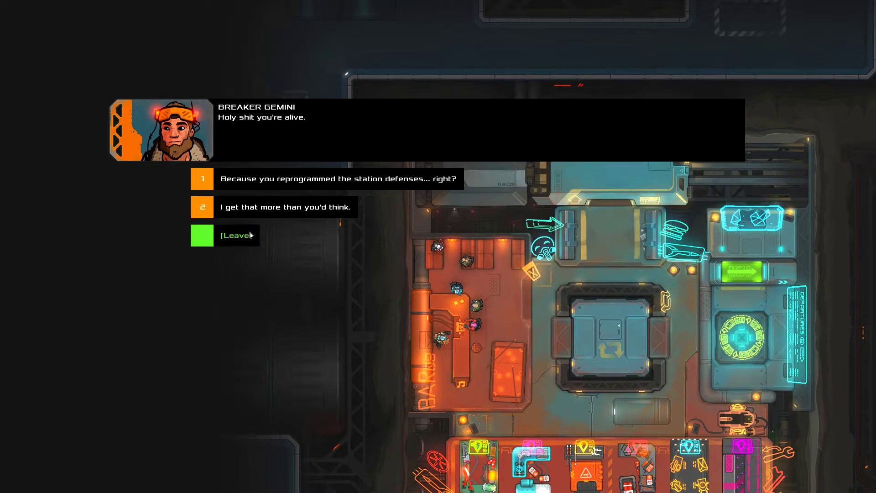
{"action": "left_click", "coordinate": [284, 209]}
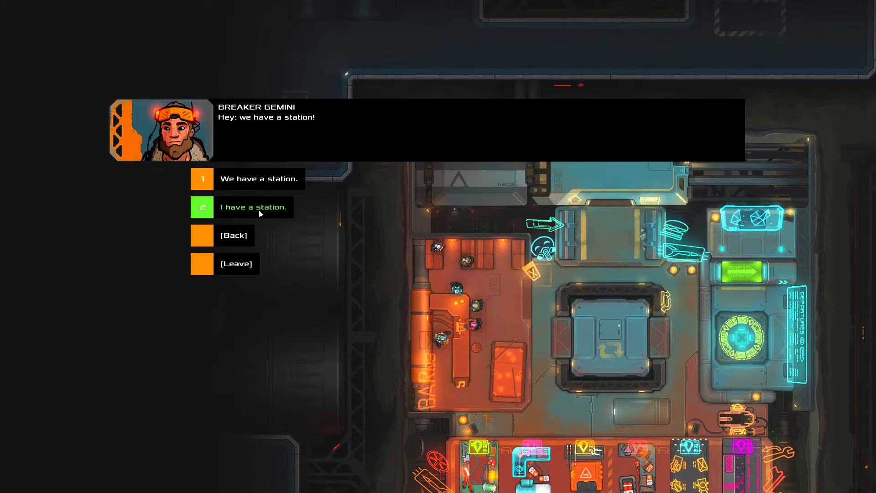
{"action": "left_click", "coordinate": [254, 178]}
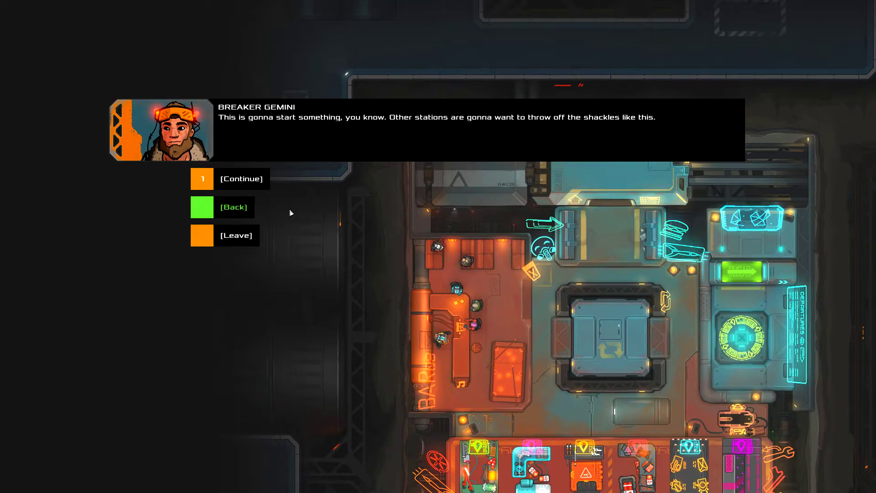
{"action": "left_click", "coordinate": [264, 187]}
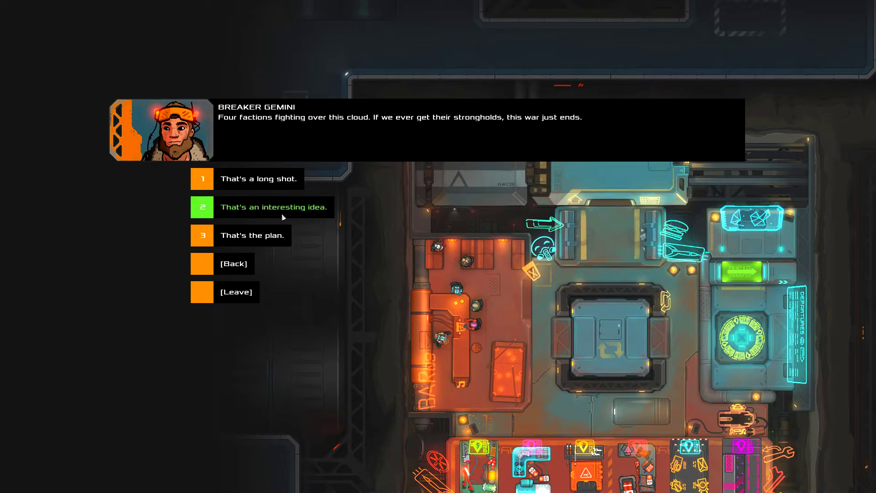
{"action": "left_click", "coordinate": [273, 238]}
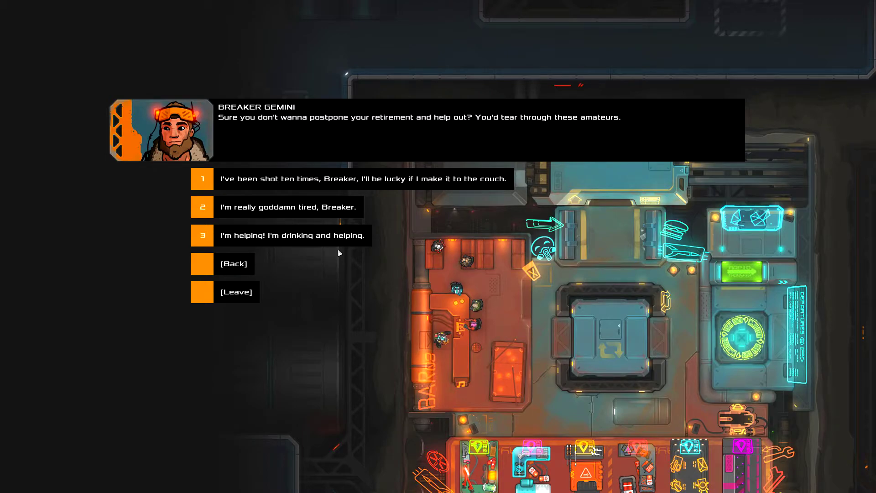
{"action": "left_click", "coordinate": [308, 179]}
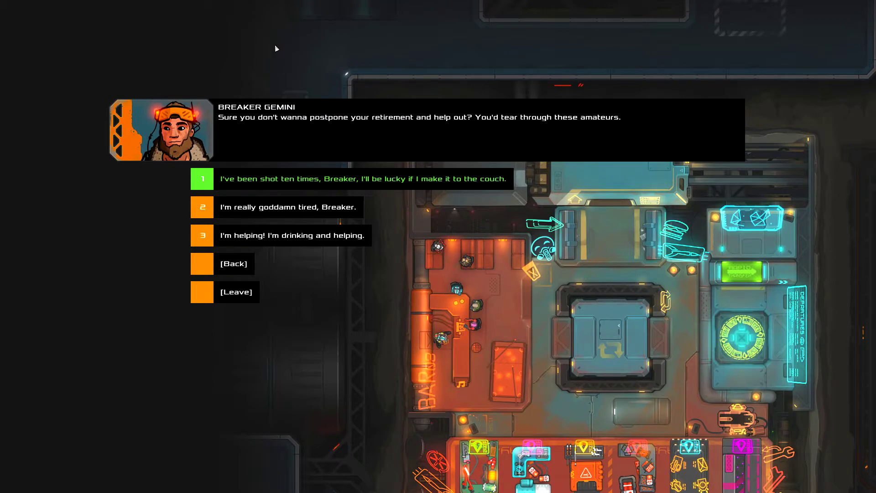
{"action": "left_click", "coordinate": [369, 180]}
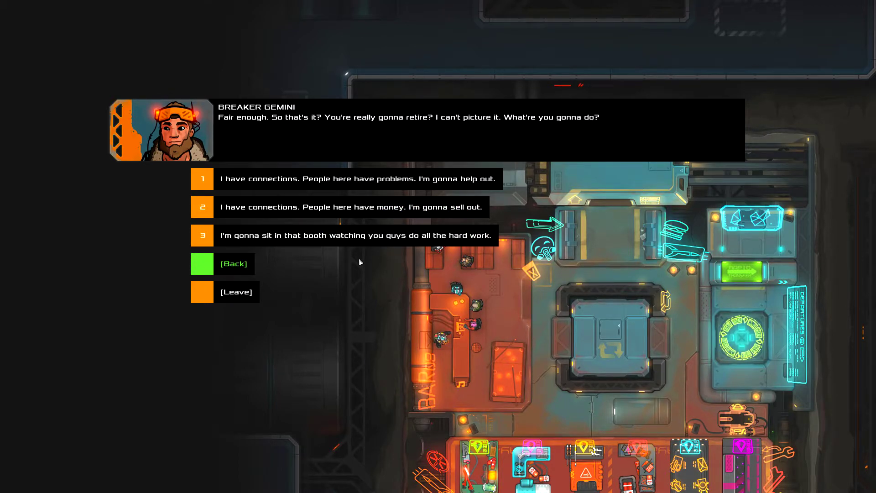
{"action": "key", "text": "1"}
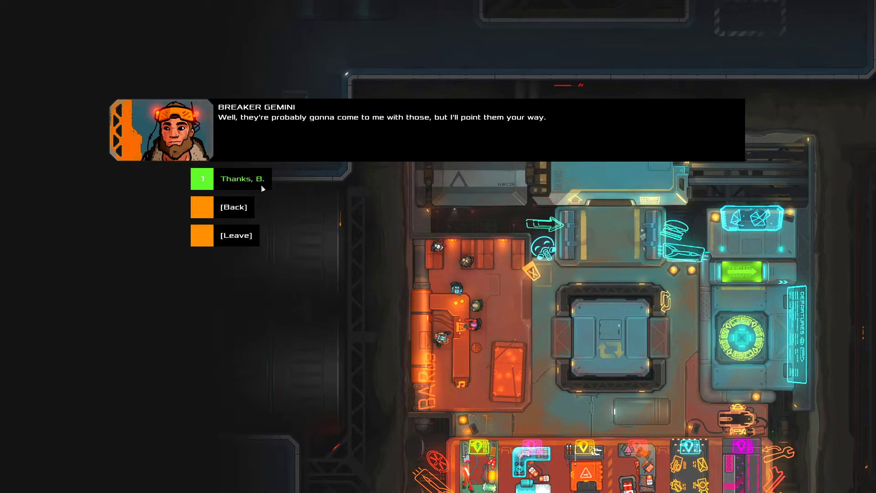
{"action": "key", "text": "1"}
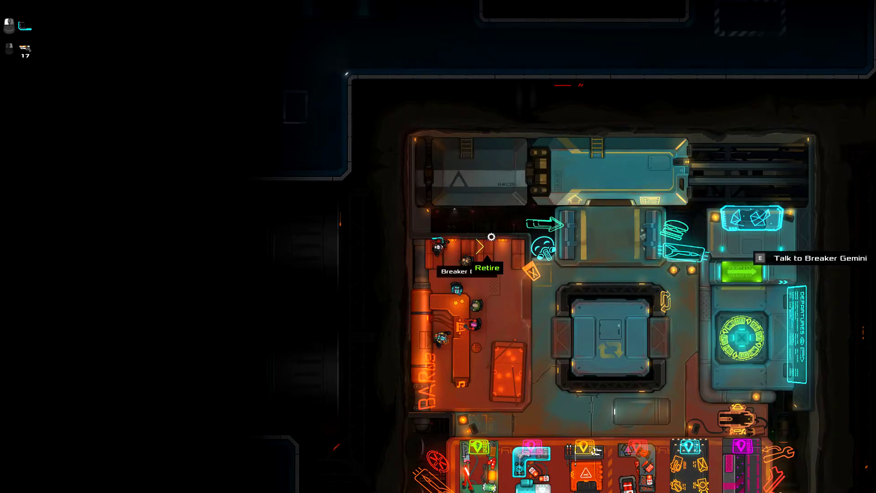
Step: Open the bar crew list and view Octans Salt's Longblade and Quickfire Gun details
{"action": "left_click", "coordinate": [472, 325]}
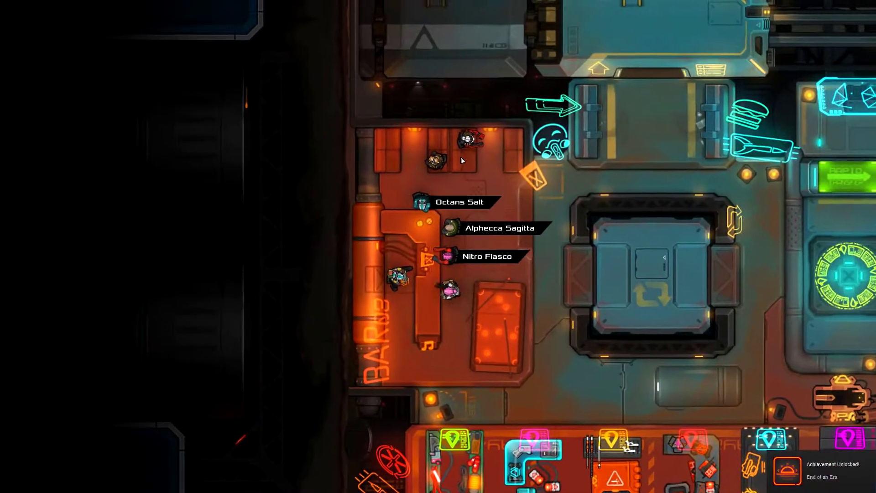
{"action": "left_click", "coordinate": [461, 202]}
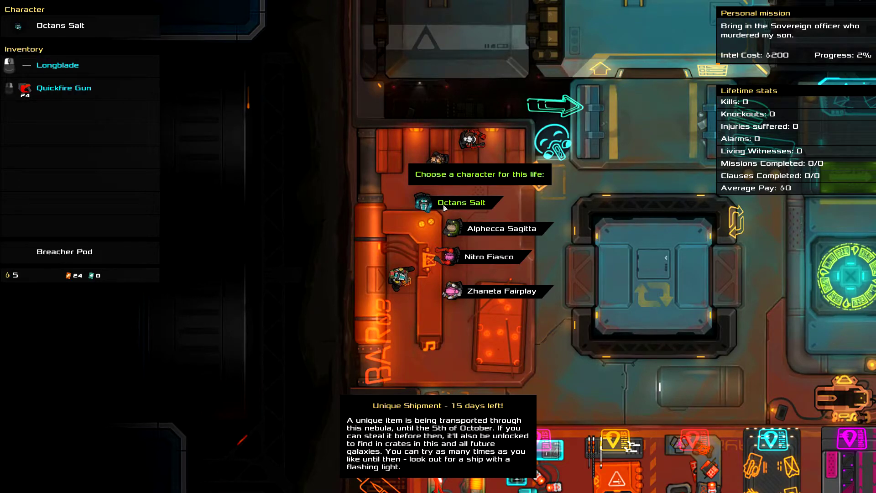
Step: Play this life as Octans Salt and walk toward the practice terminal
{"action": "left_click", "coordinate": [443, 207]}
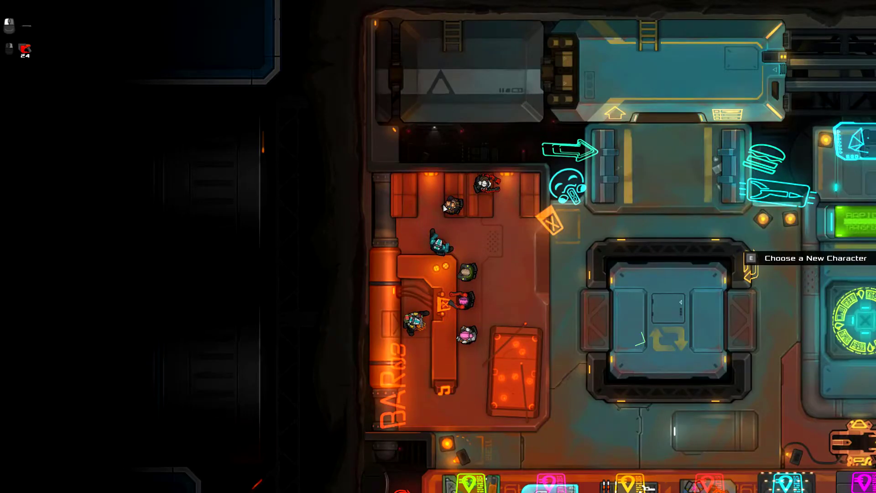
{"action": "key", "text": "d"}
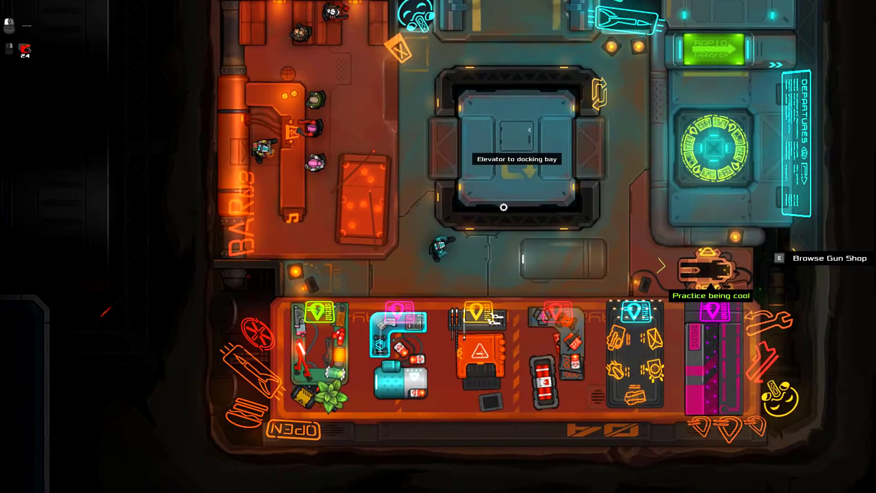
{"action": "key", "text": "d"}
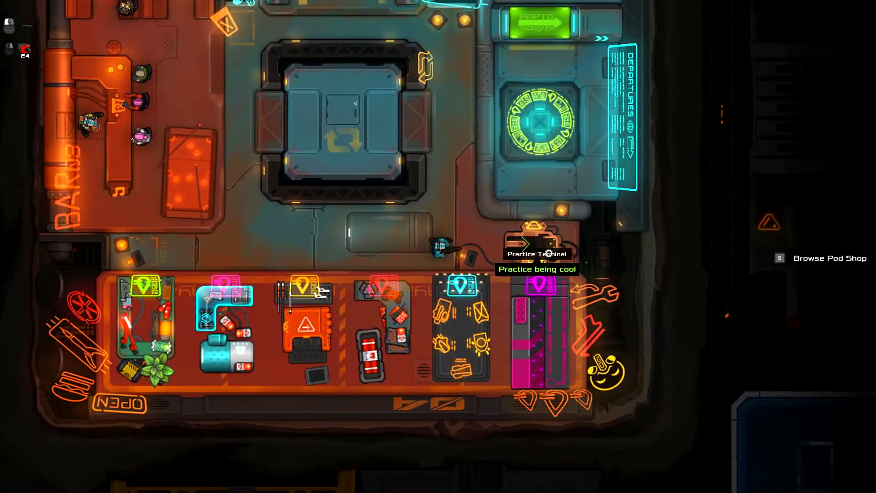
{"action": "key", "text": "d"}
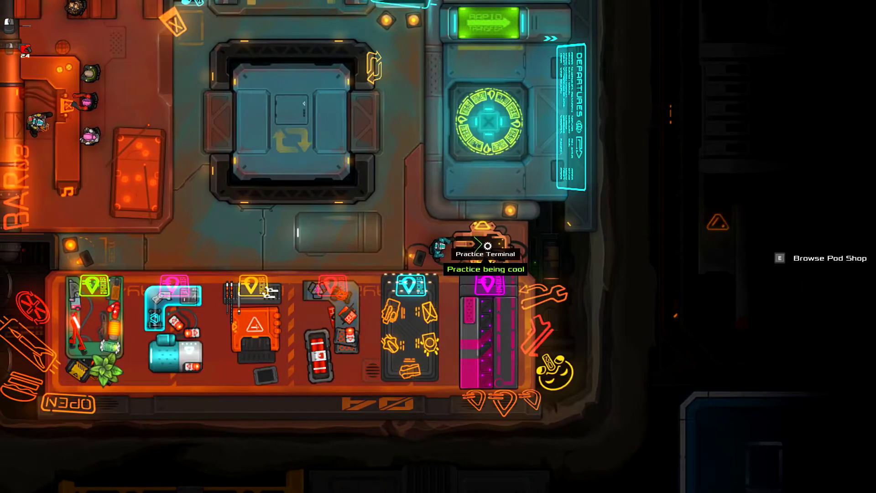
Step: Browse and close the Pod Shop, then start practice mode at the terminal
{"action": "key", "text": "e"}
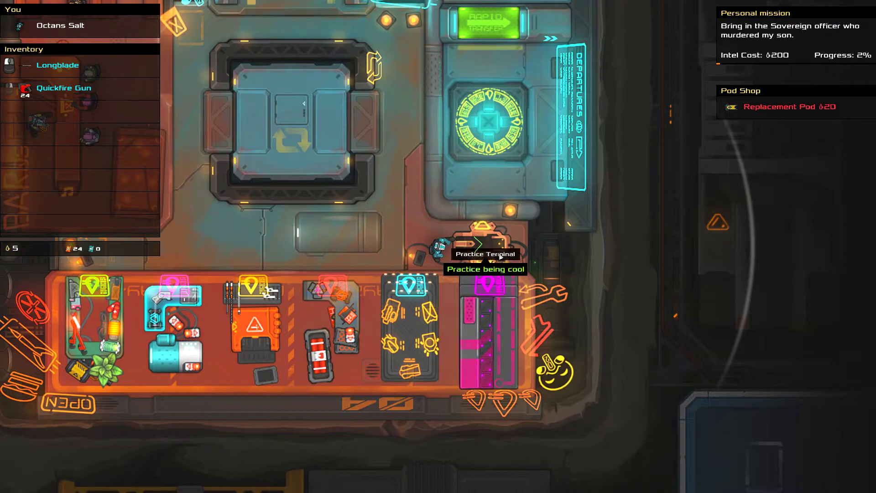
{"action": "key", "text": "Escape"}
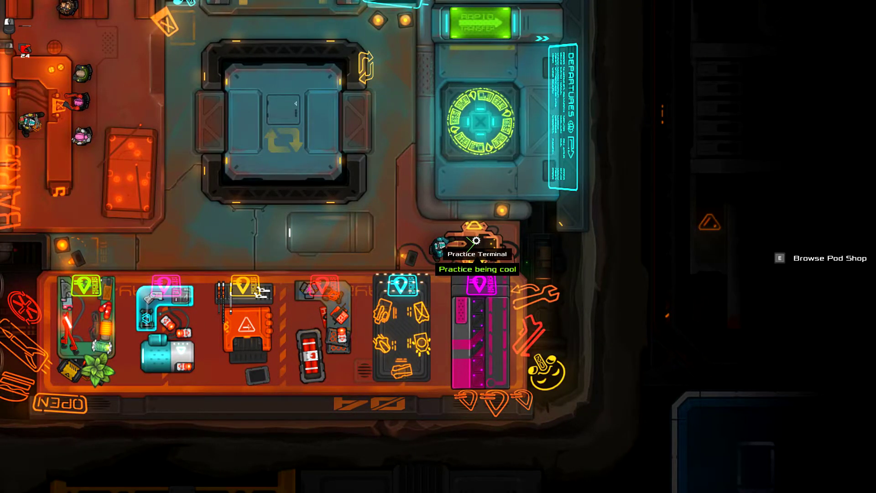
{"action": "key", "text": "d"}
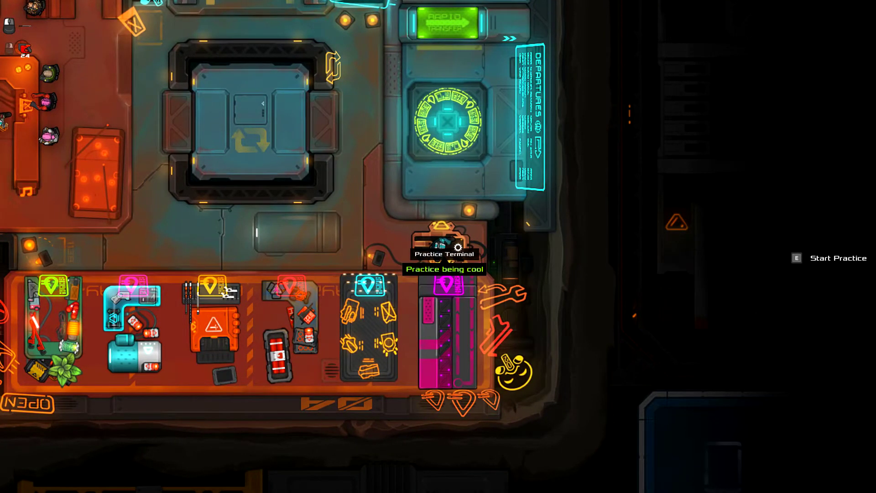
{"action": "key", "text": "e"}
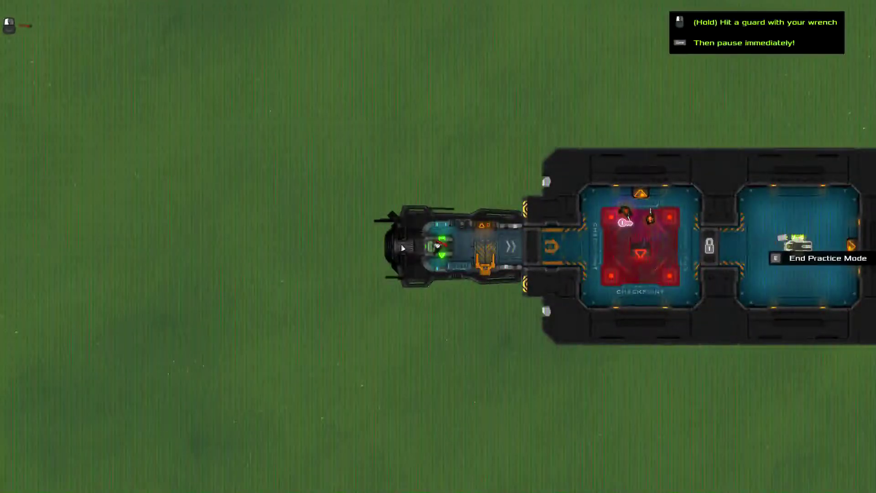
Step: Walk into the station corridor, wrench a guard unconscious, then pause and resume
{"action": "key", "text": "d"}
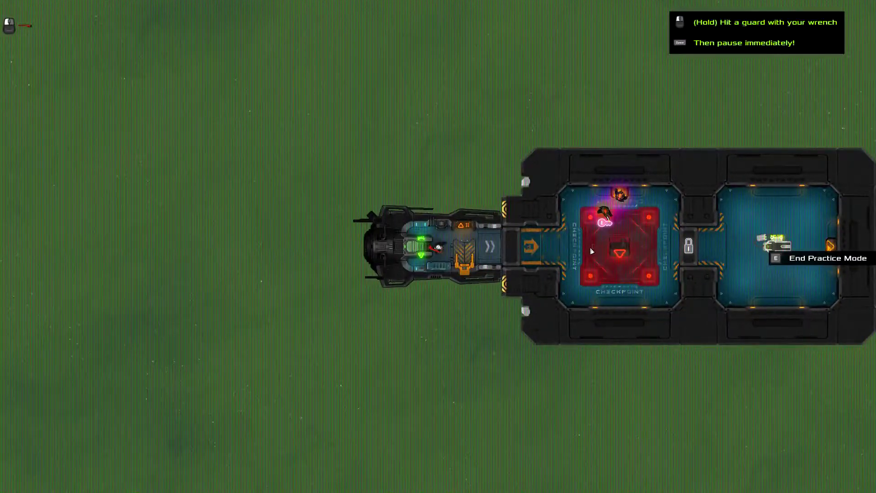
{"action": "key", "text": "d"}
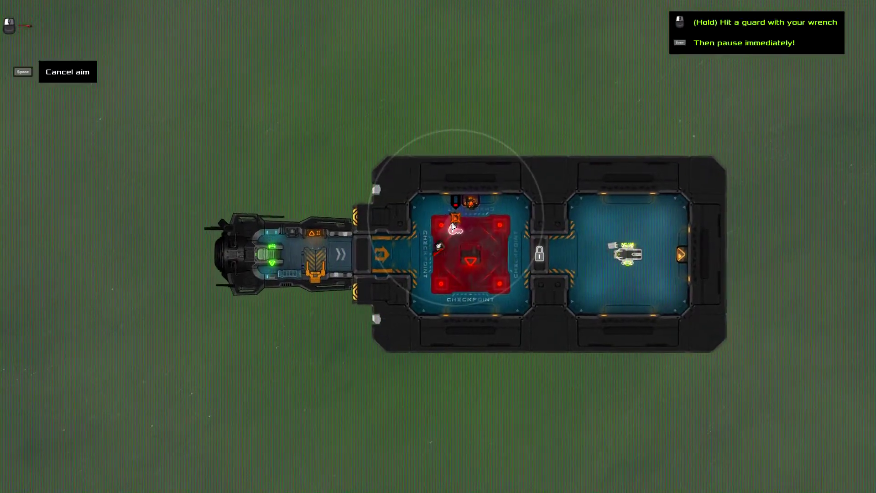
{"action": "left_click", "coordinate": [470, 225]}
{"action": "key", "text": "space"}
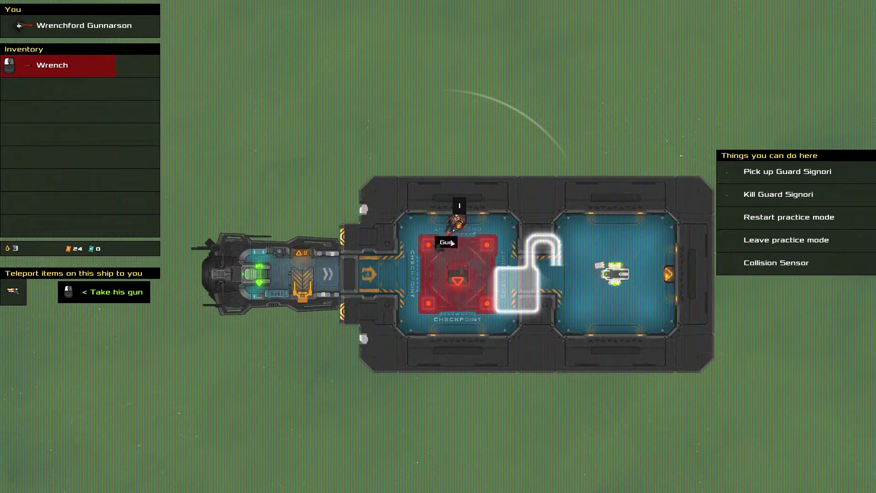
{"action": "key", "text": "space"}
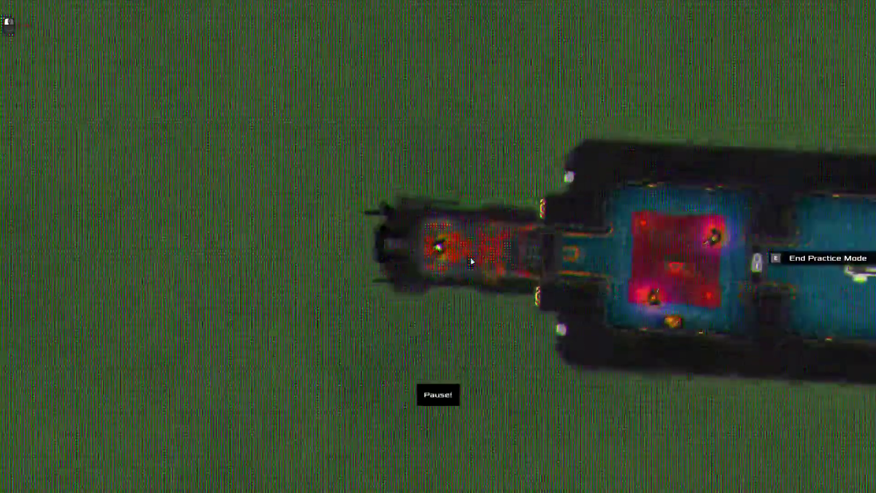
{"action": "scroll", "coordinate": [479, 252], "scroll_direction": "up", "scroll_amount": 2}
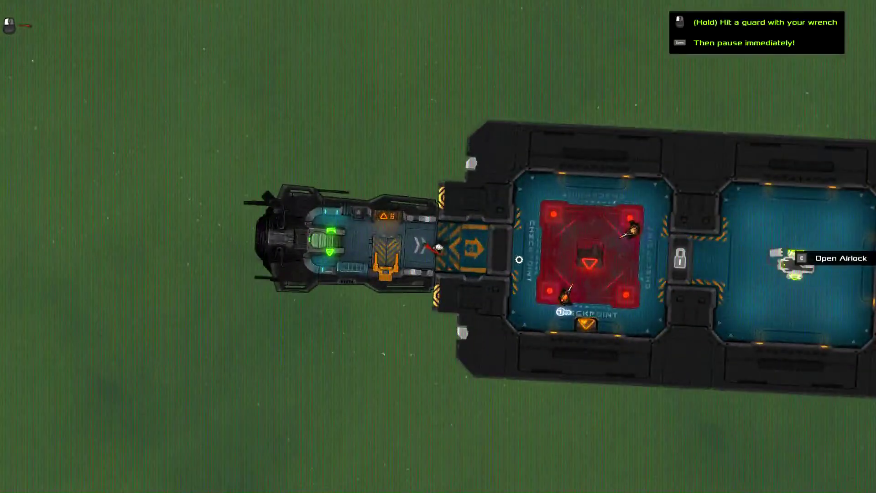
{"action": "scroll", "coordinate": [480, 253], "scroll_direction": "up", "scroll_amount": 2}
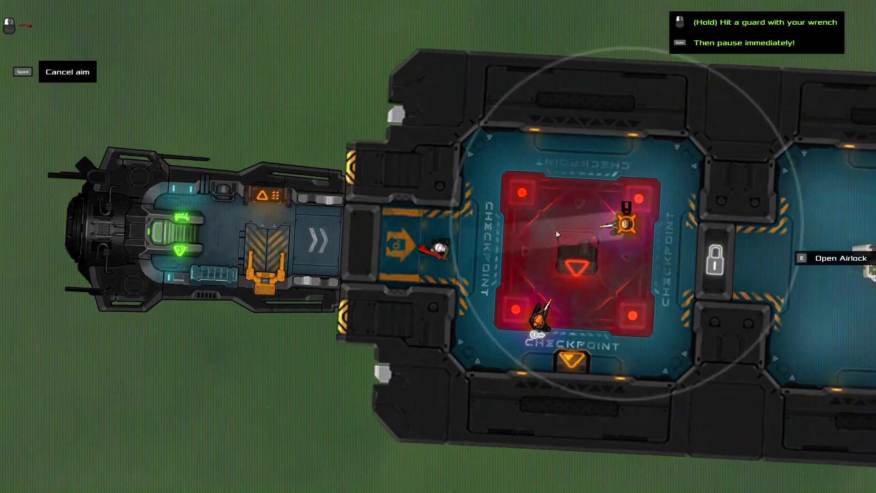
Step: Knock out another guard, take his gun and shoot Guard Columba
{"action": "left_click", "coordinate": [690, 229]}
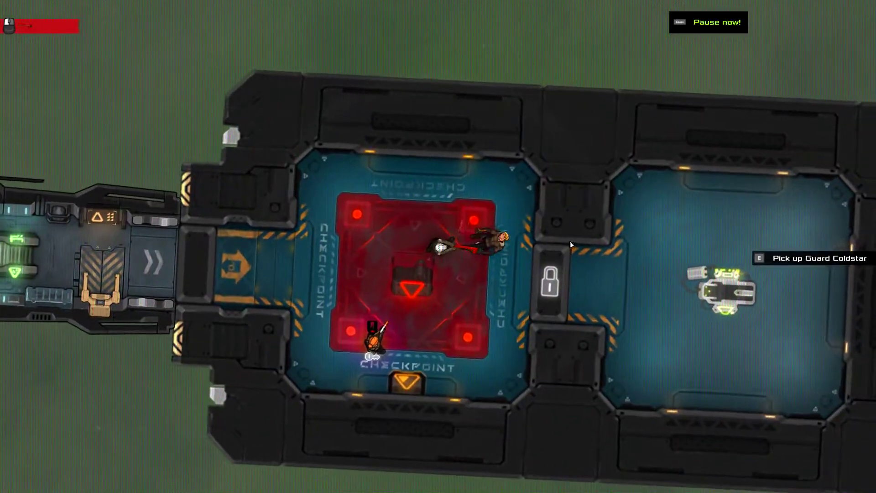
{"action": "key", "text": "Escape"}
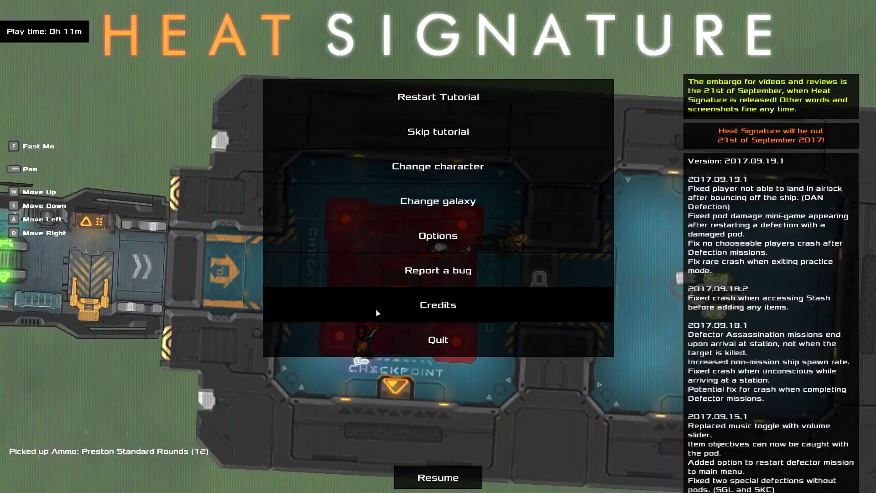
{"action": "key", "text": "Escape"}
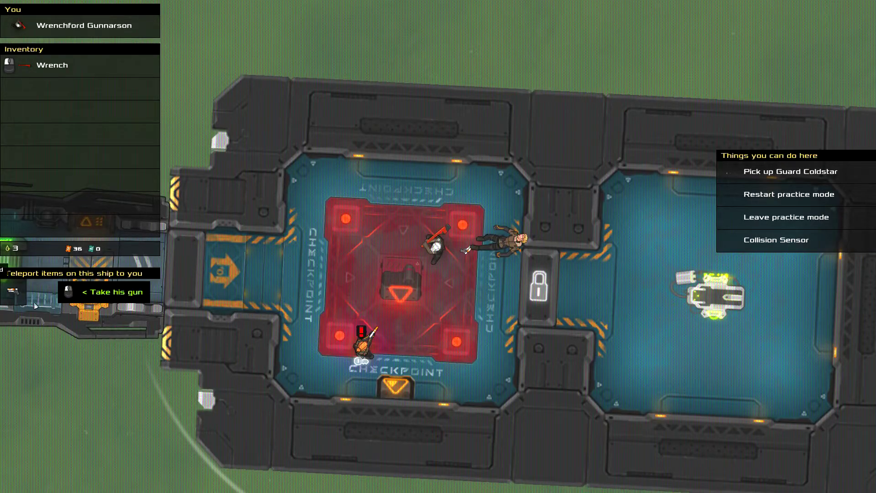
{"action": "left_click", "coordinate": [14, 293]}
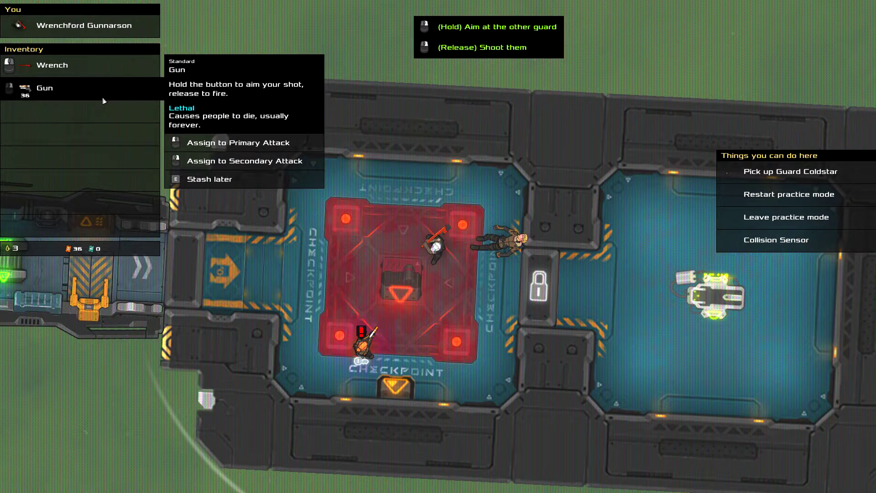
{"action": "left_click_drag", "start_coordinate": [431, 247], "coordinate": [369, 346]}
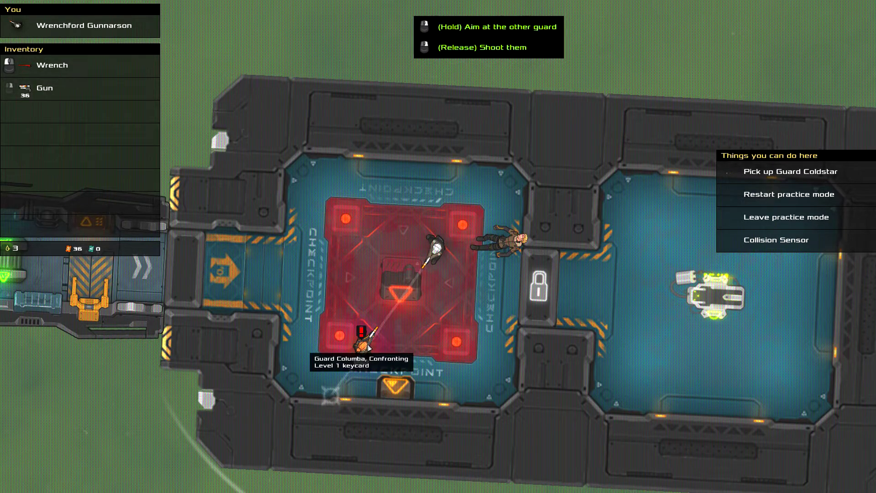
{"action": "left_click", "coordinate": [368, 346]}
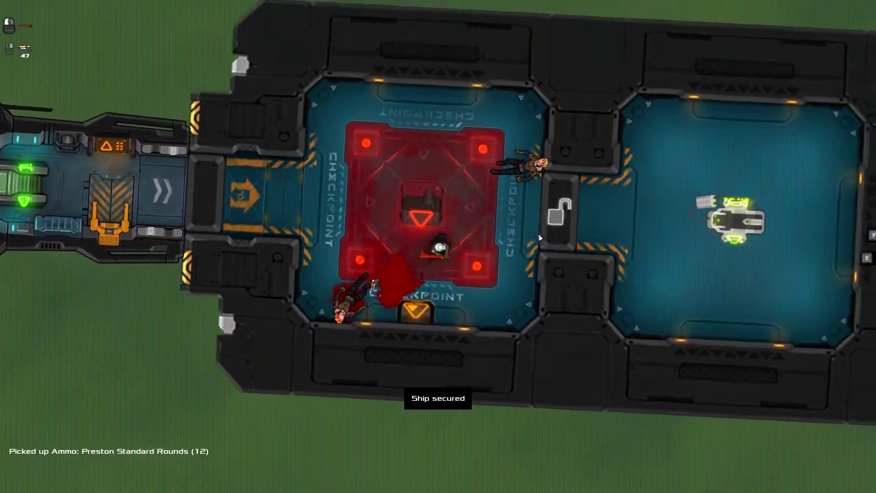
Step: Pick up the downed guard and carry him to the docked ship's pilot seat
{"action": "left_click", "coordinate": [539, 234]}
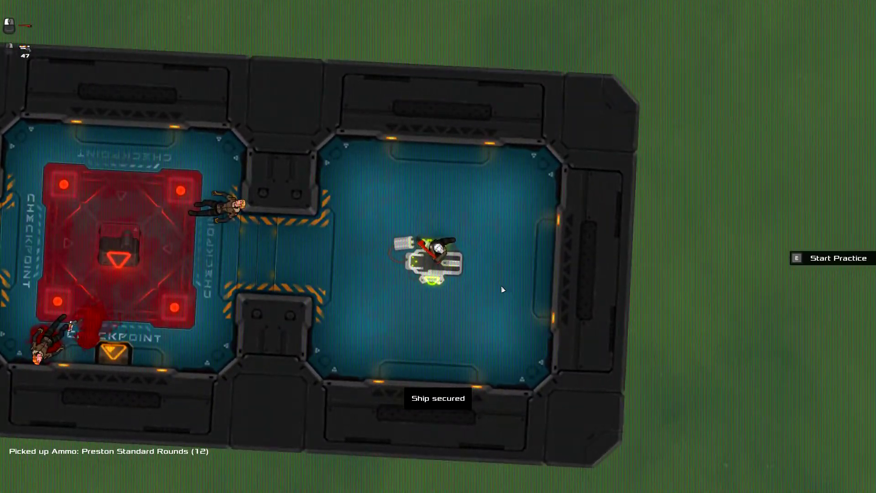
{"action": "left_click", "coordinate": [119, 246]}
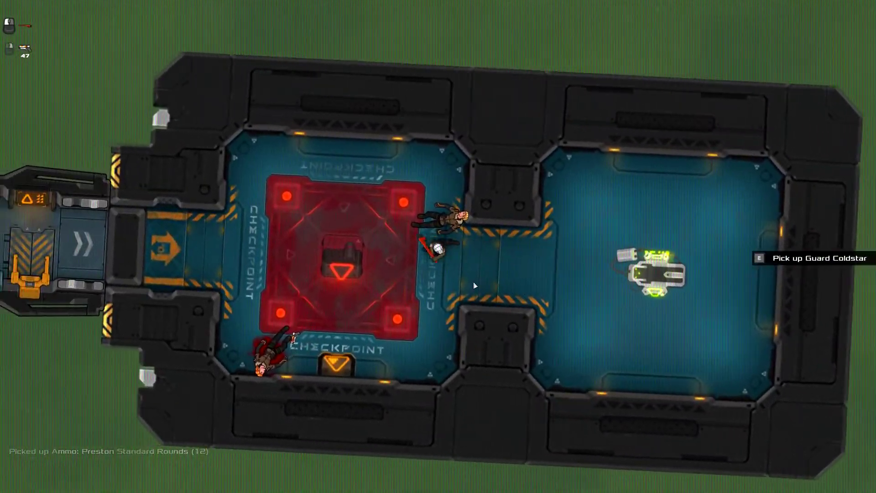
{"action": "key", "text": "d"}
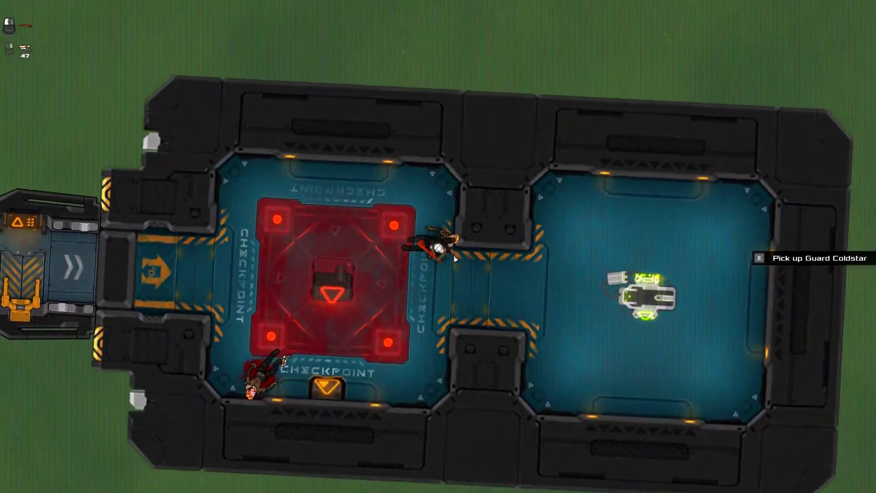
{"action": "key", "text": "e"}
{"action": "key", "text": "a"}
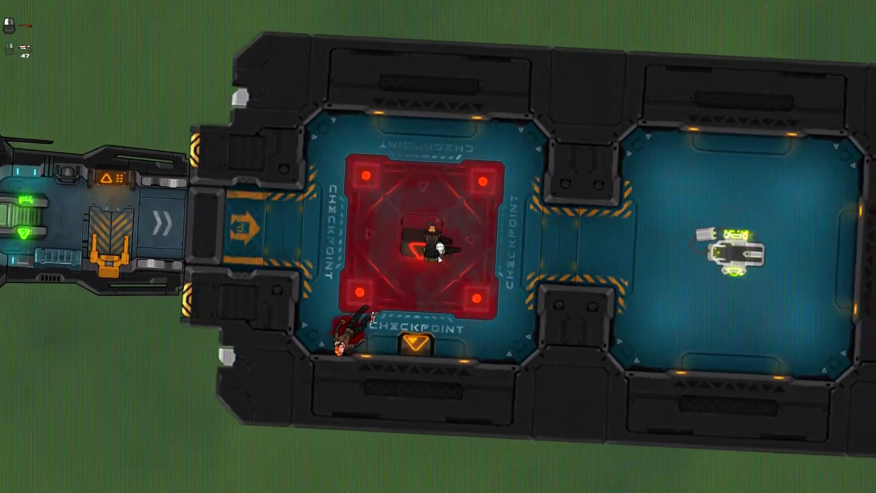
{"action": "key", "text": "d"}
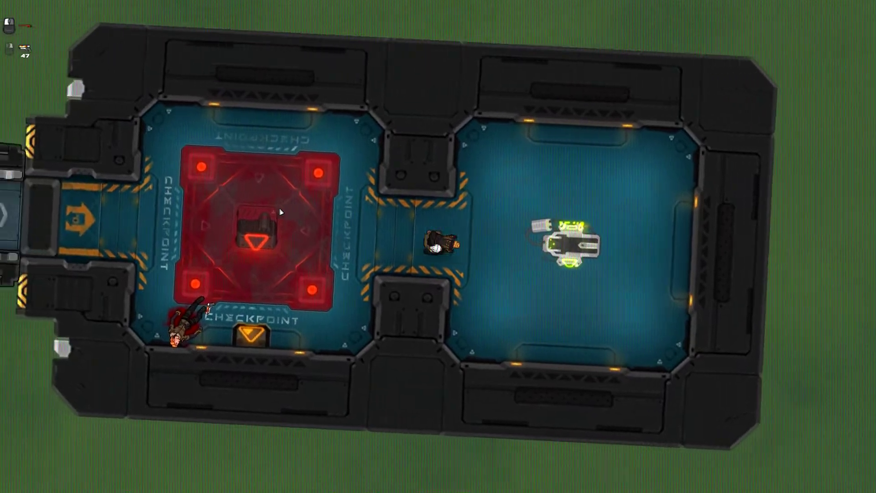
{"action": "key", "text": "a"}
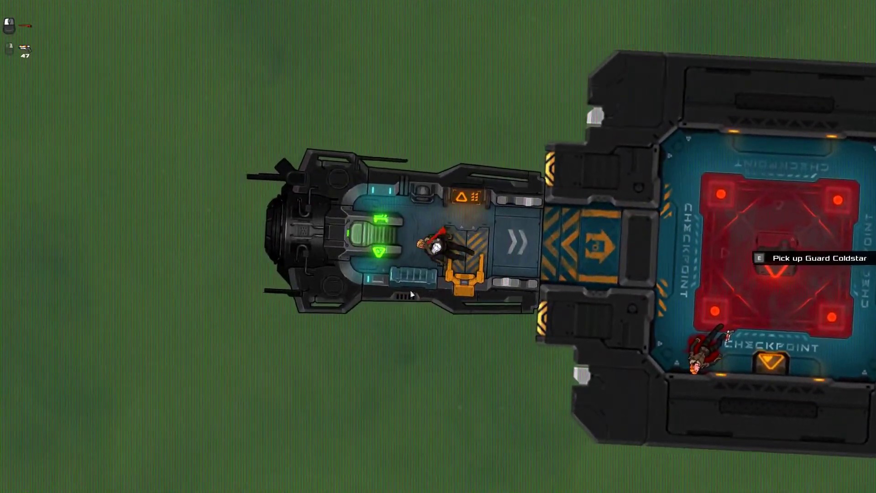
{"action": "key", "text": "e"}
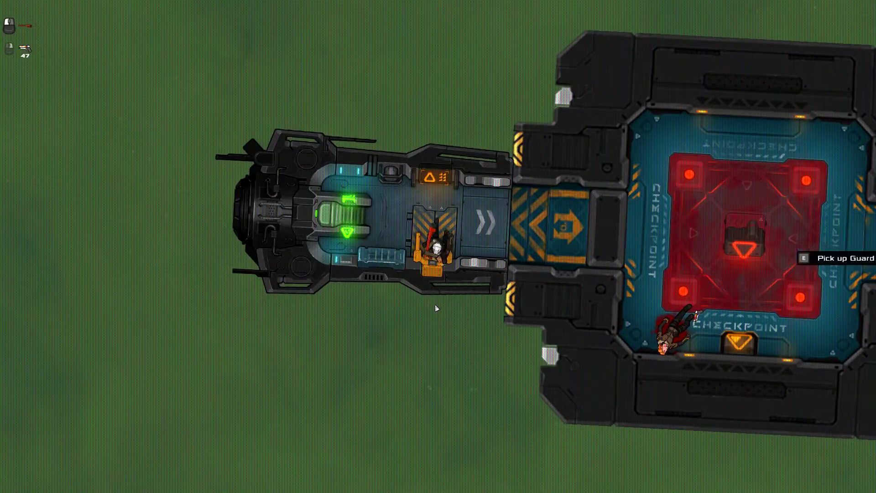
Step: Leave the pilot seat, walk out and back, then exit and restart practice
{"action": "key", "text": "e"}
{"action": "key", "text": "w"}
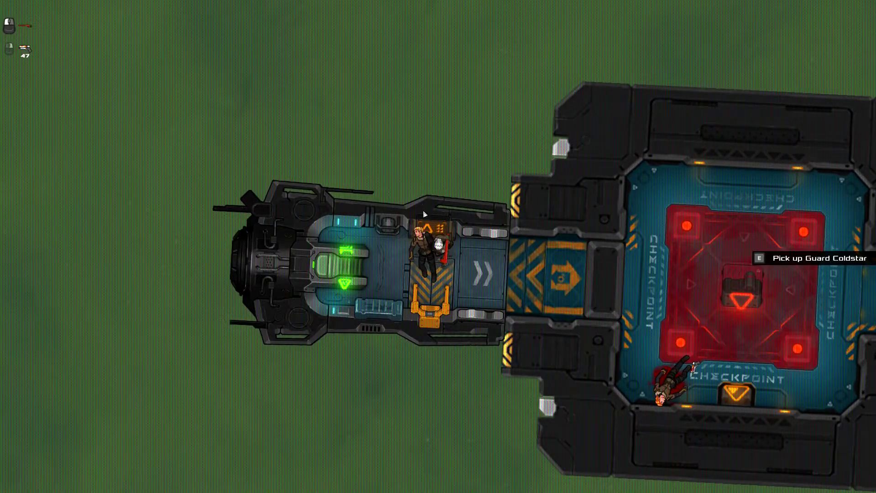
{"action": "key", "text": "d"}
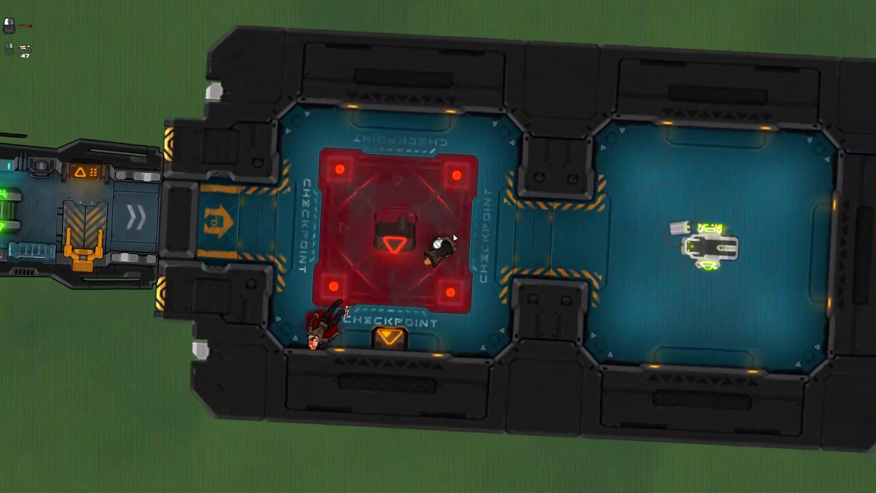
{"action": "key", "text": "w"}
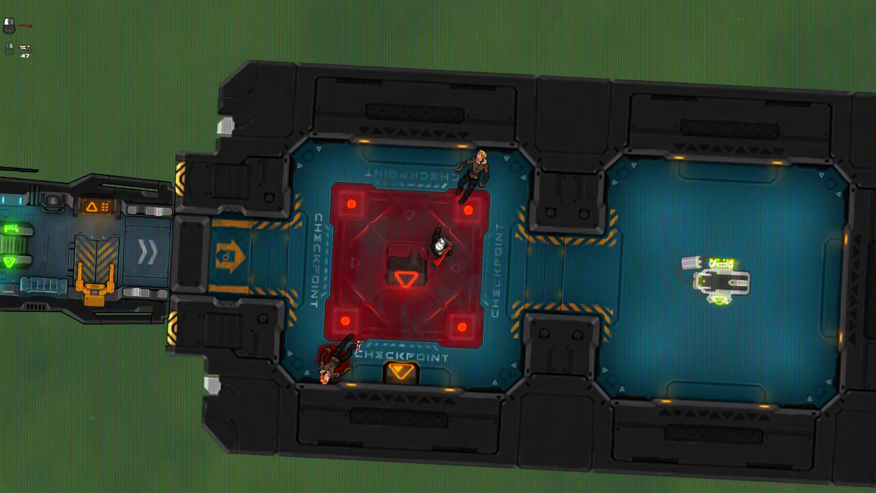
{"action": "key", "text": "d"}
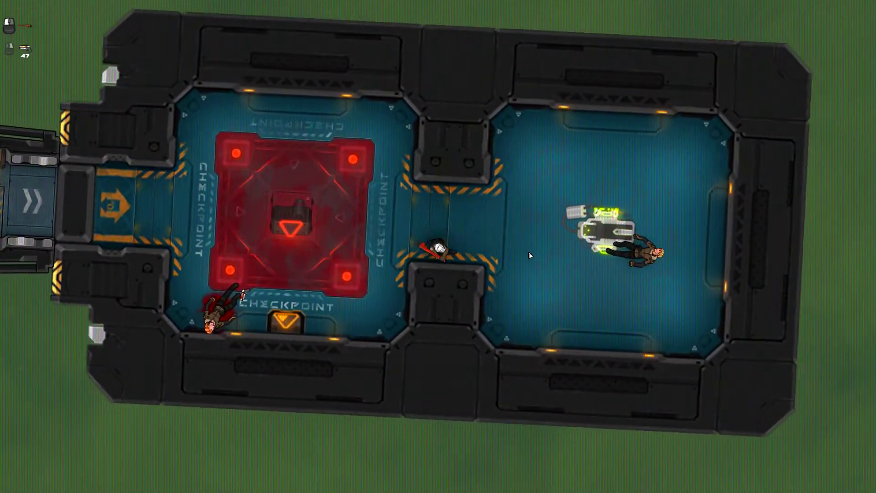
{"action": "key", "text": "a"}
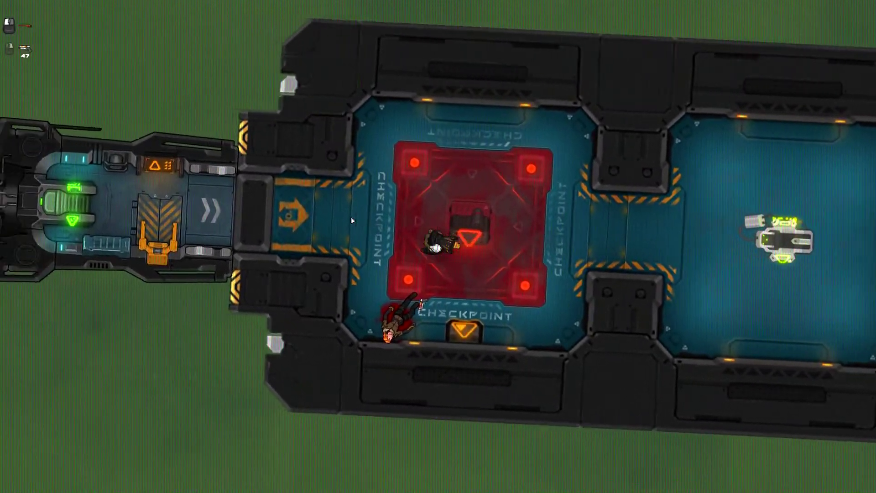
{"action": "key", "text": "a"}
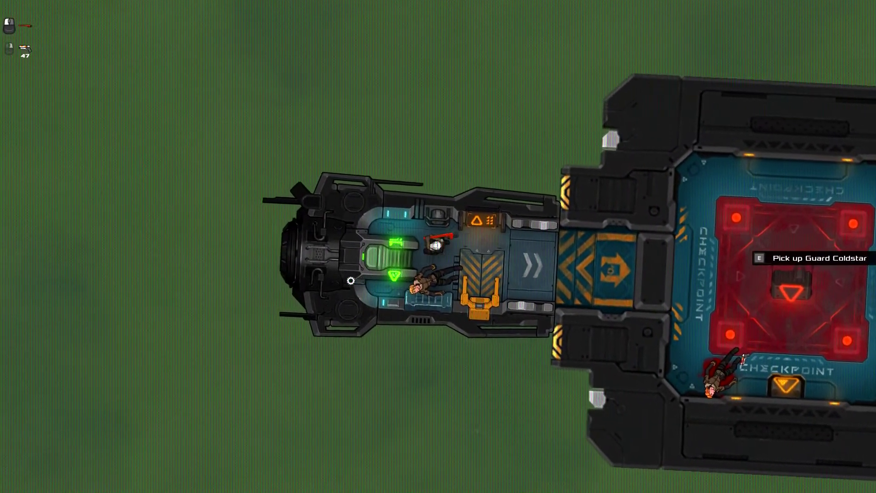
{"action": "key", "text": "e"}
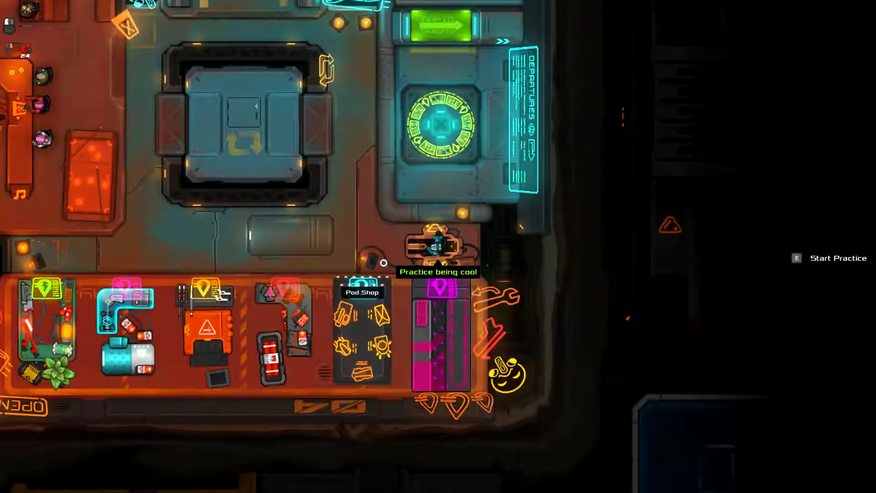
{"action": "key", "text": "e"}
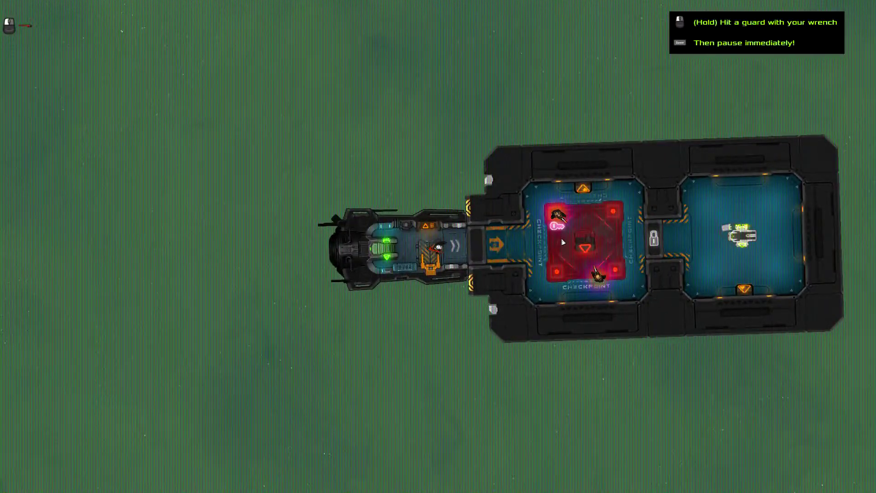
Step: Wrench a guard, pause, teleport his gun and shoot the other guard
{"action": "left_click_drag", "start_coordinate": [583, 270], "coordinate": [514, 299]}
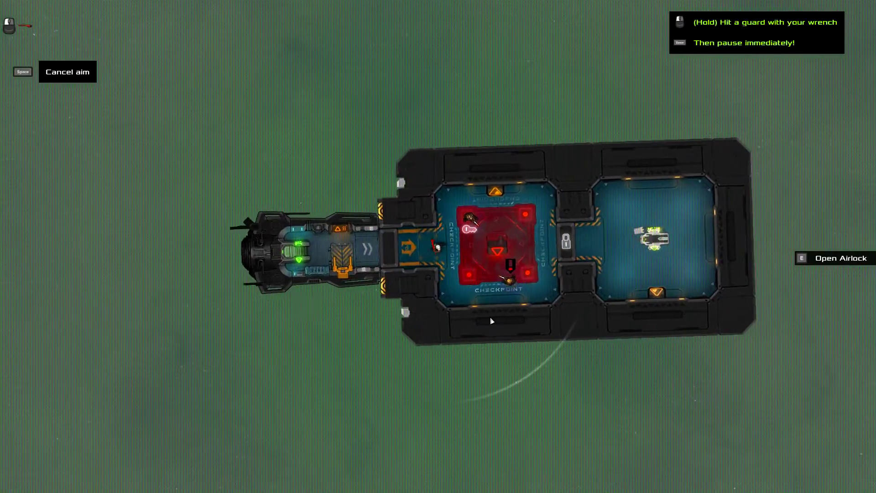
{"action": "key", "text": "space"}
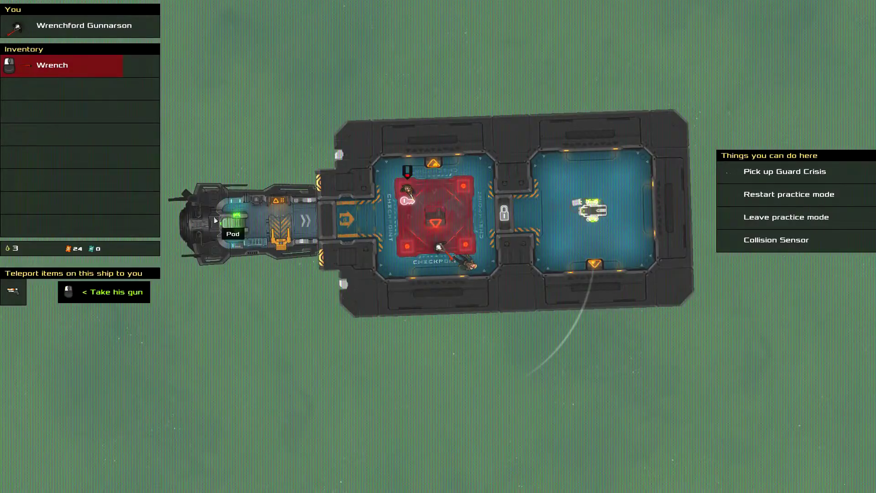
{"action": "left_click", "coordinate": [15, 293]}
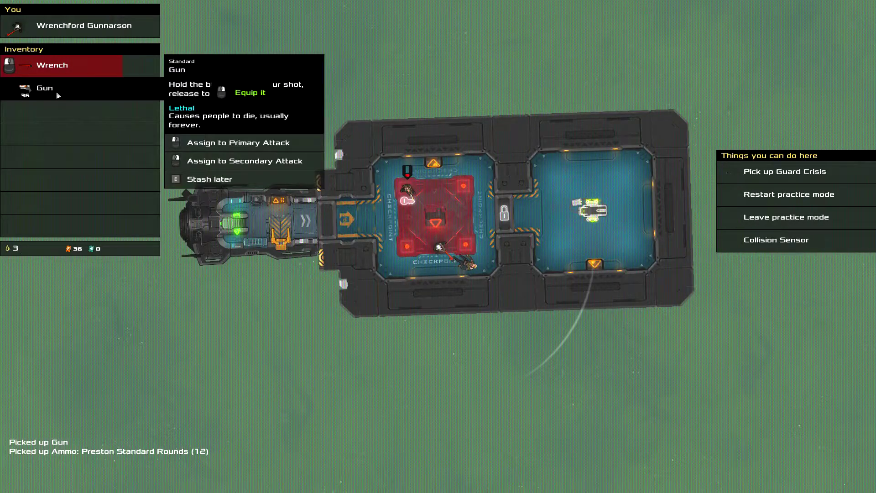
{"action": "left_click", "coordinate": [57, 94]}
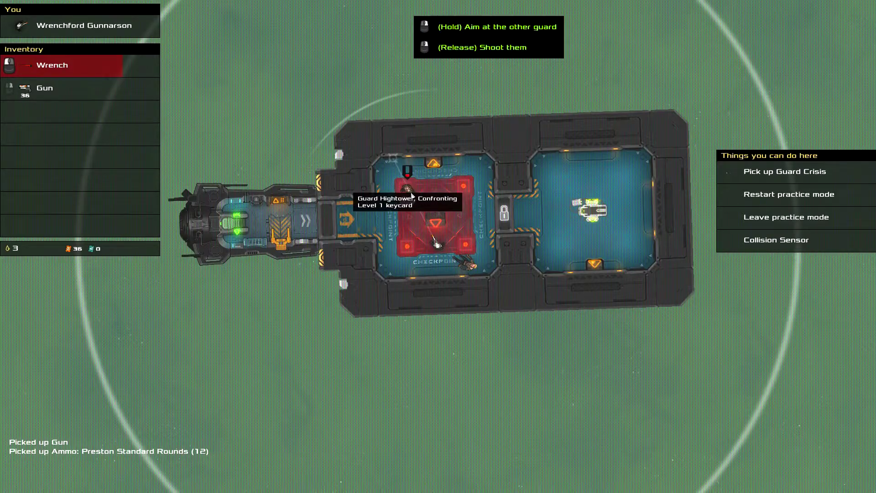
{"action": "left_click", "coordinate": [413, 195]}
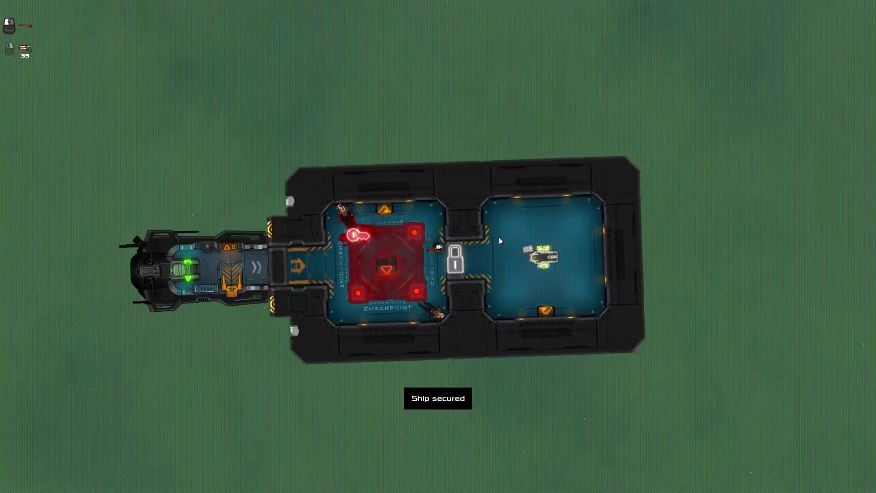
Step: Collect the dropped ammo, enter the right room, and choose NEXT VIOLENCE
{"action": "left_click", "coordinate": [438, 248]}
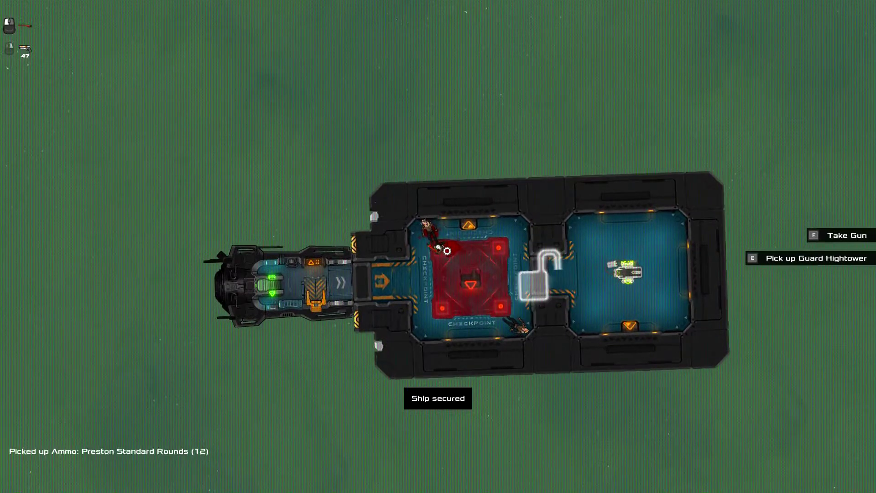
{"action": "left_click", "coordinate": [479, 274]}
{"action": "left_click", "coordinate": [582, 266]}
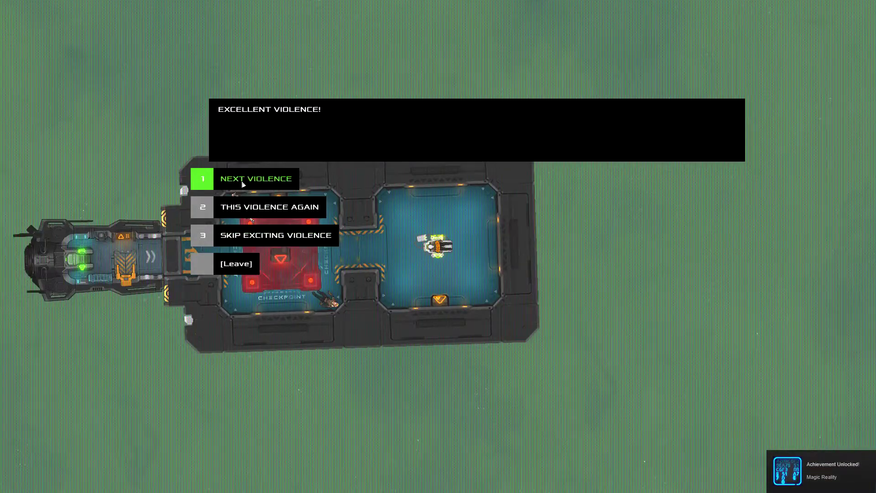
{"action": "left_click", "coordinate": [243, 183]}
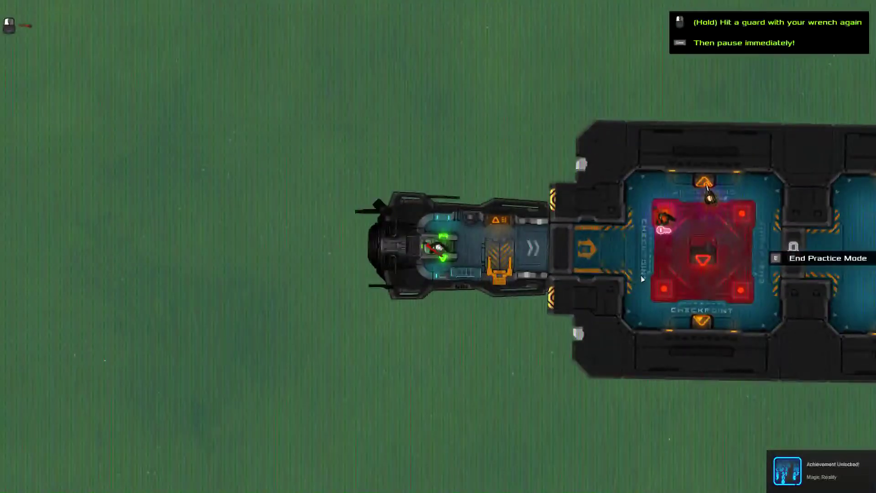
{"action": "scroll", "coordinate": [641, 275], "scroll_direction": "up", "scroll_amount": 2}
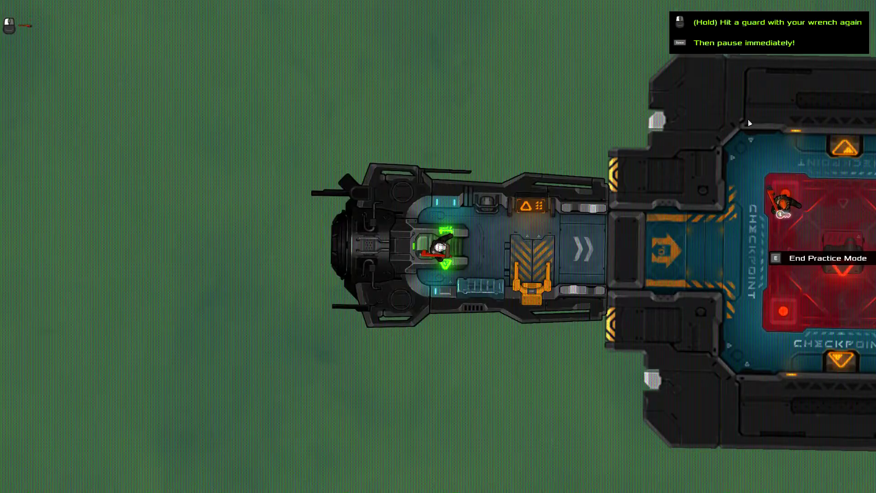
Step: Wrench the guard, teleport his Concussive Gun into the inventory, and unpause
{"action": "key", "text": "d"}
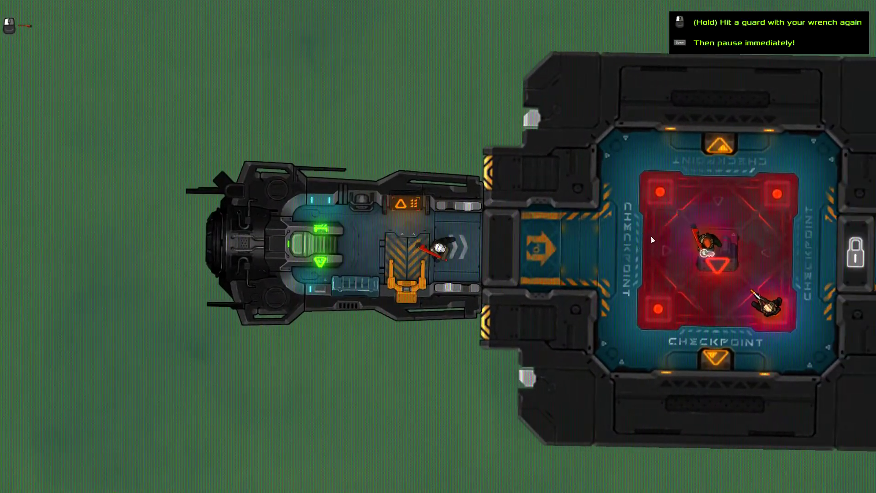
{"action": "scroll", "coordinate": [651, 239], "scroll_direction": "down", "scroll_amount": 3}
{"action": "scroll", "coordinate": [637, 246], "scroll_direction": "up", "scroll_amount": 2}
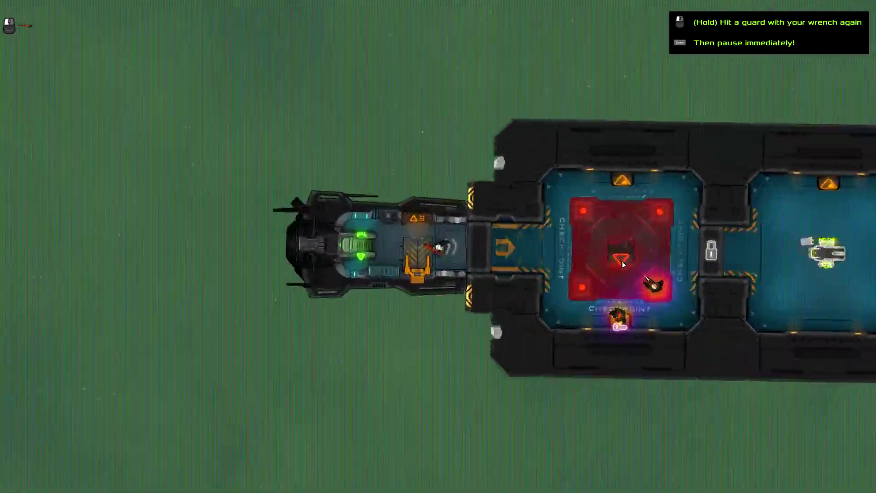
{"action": "scroll", "coordinate": [621, 260], "scroll_direction": "up", "scroll_amount": 3}
{"action": "left_click_drag", "start_coordinate": [573, 323], "coordinate": [573, 323]}
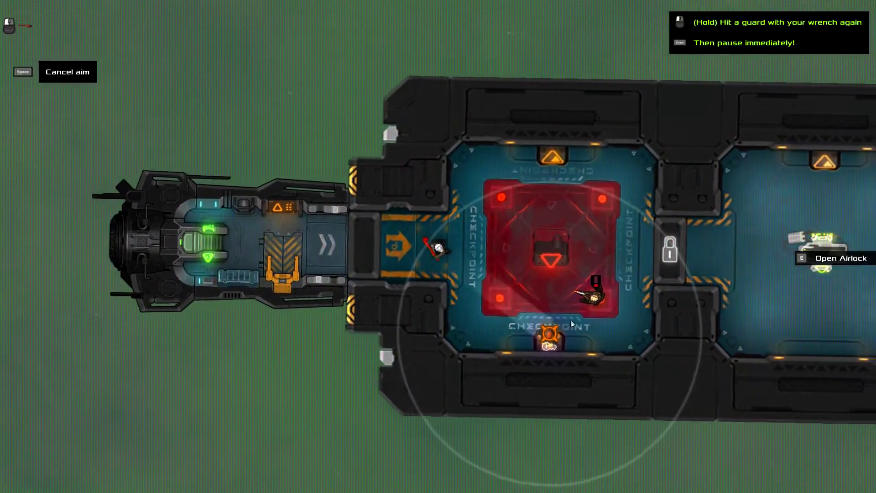
{"action": "key", "text": "space"}
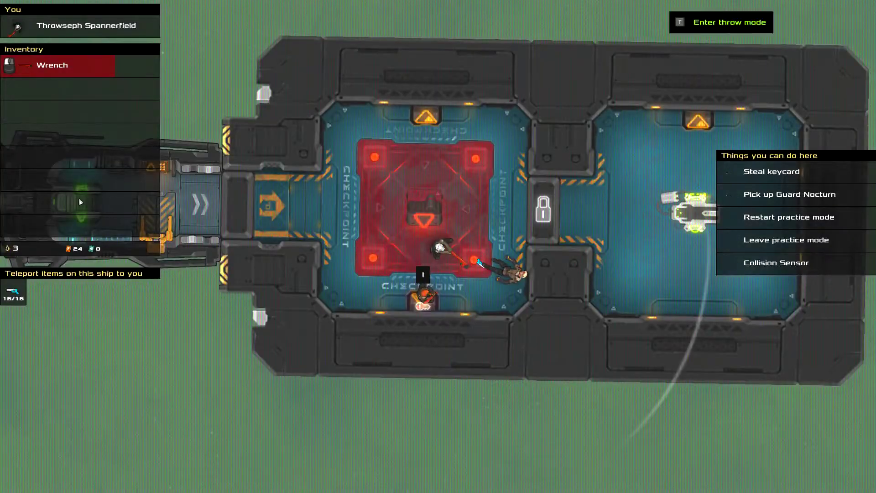
{"action": "left_click", "coordinate": [13, 294]}
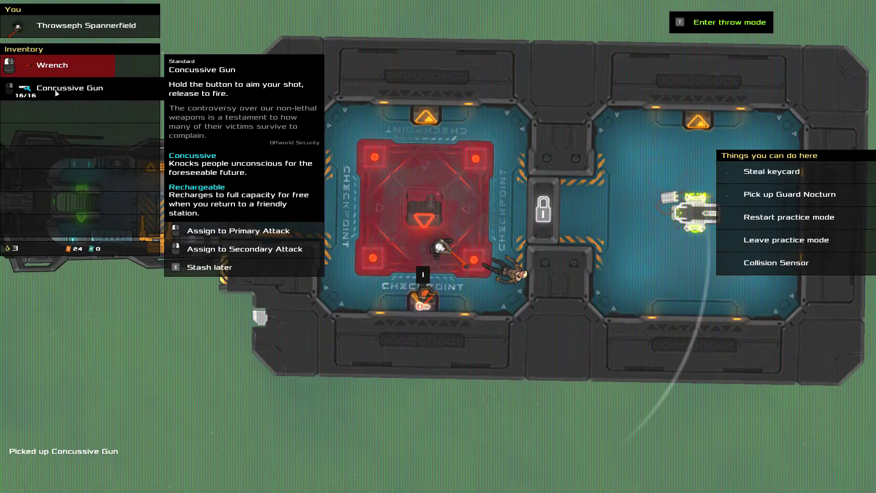
{"action": "key", "text": "space"}
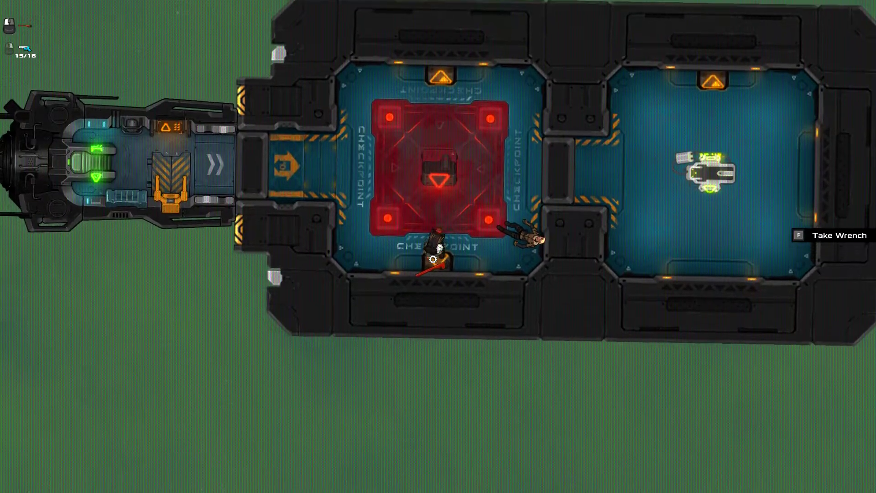
Step: Grab the wrench, return through the checkpoint to the ship, end practice and choose [Leave]
{"action": "key", "text": "f"}
{"action": "key", "text": "s"}
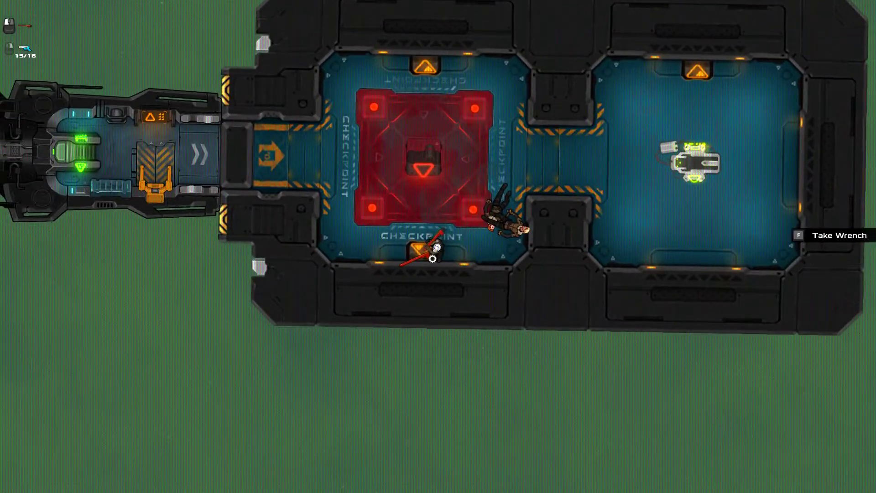
{"action": "key", "text": "w"}
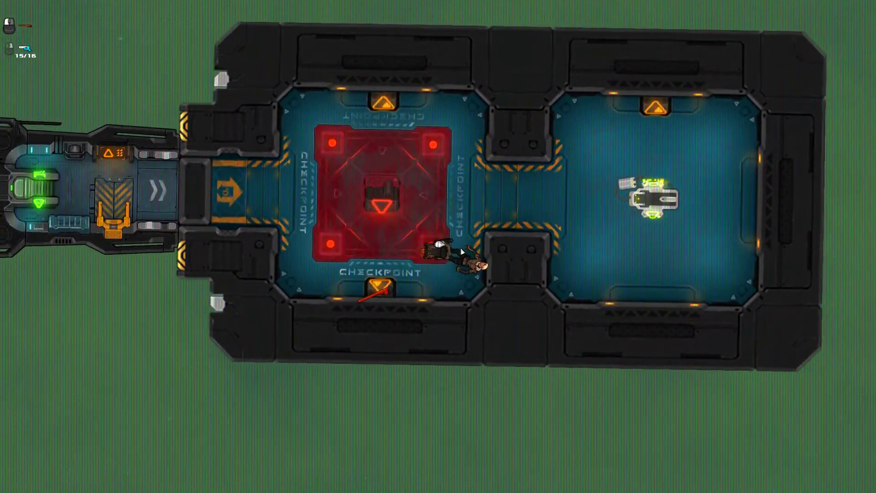
{"action": "key", "text": "d"}
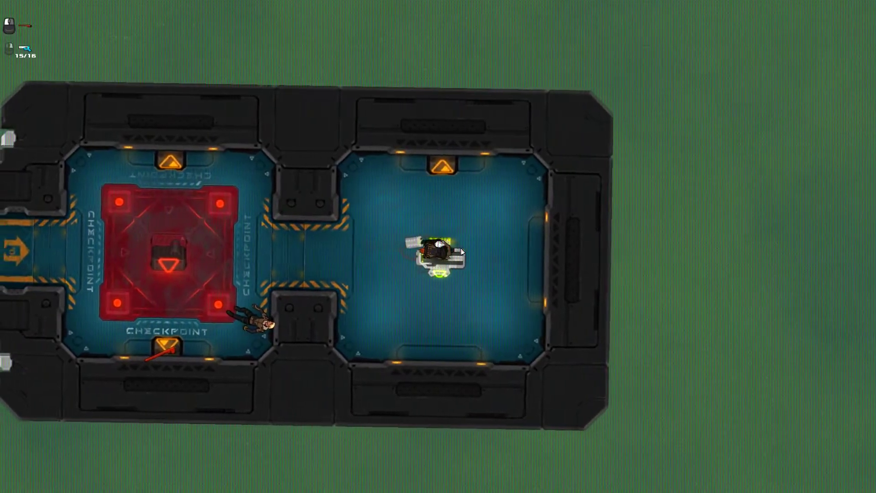
{"action": "key", "text": "a"}
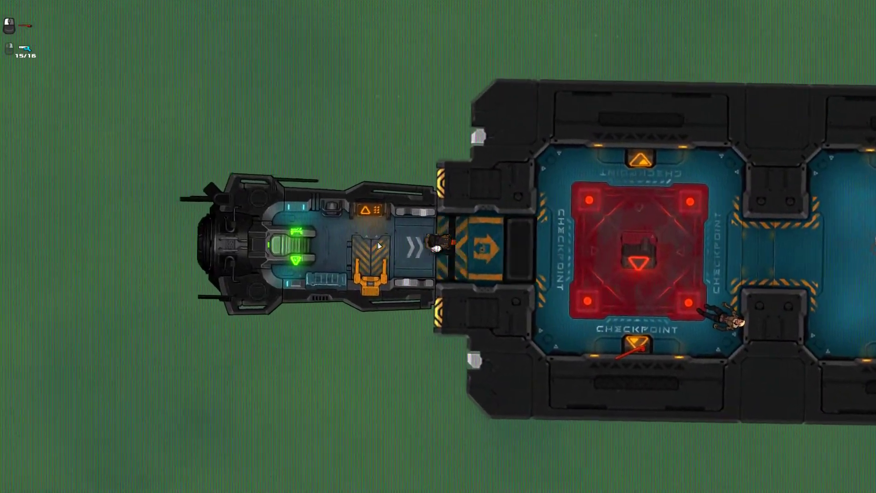
{"action": "key", "text": "a"}
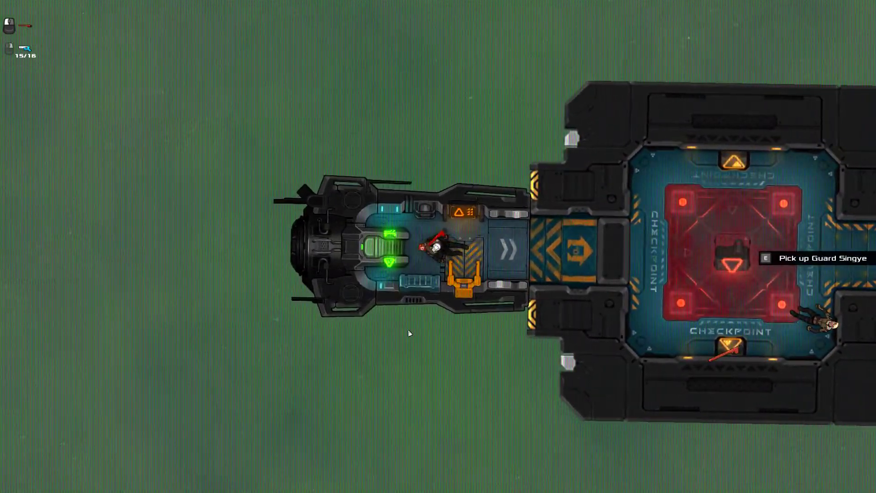
{"action": "key", "text": "d"}
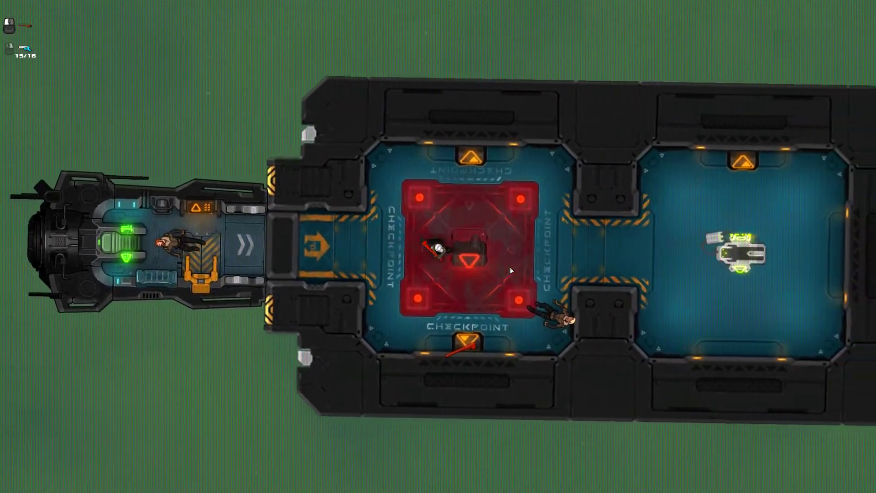
{"action": "key", "text": "d"}
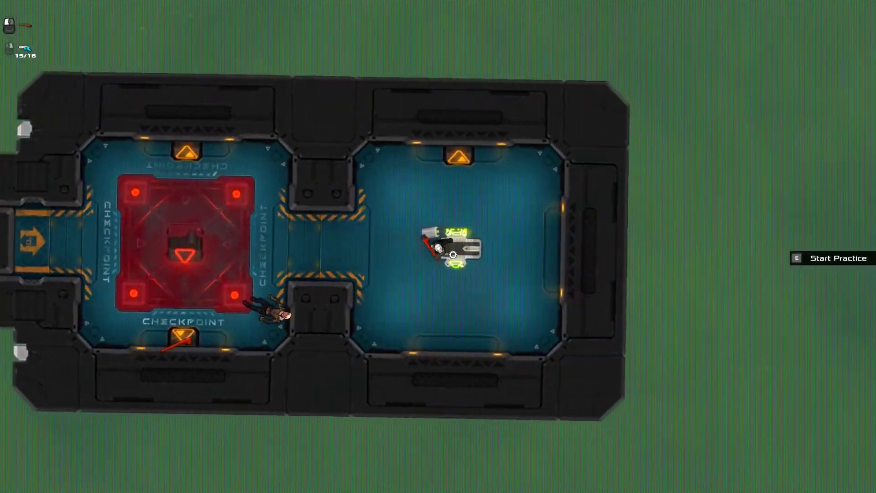
{"action": "key", "text": "e"}
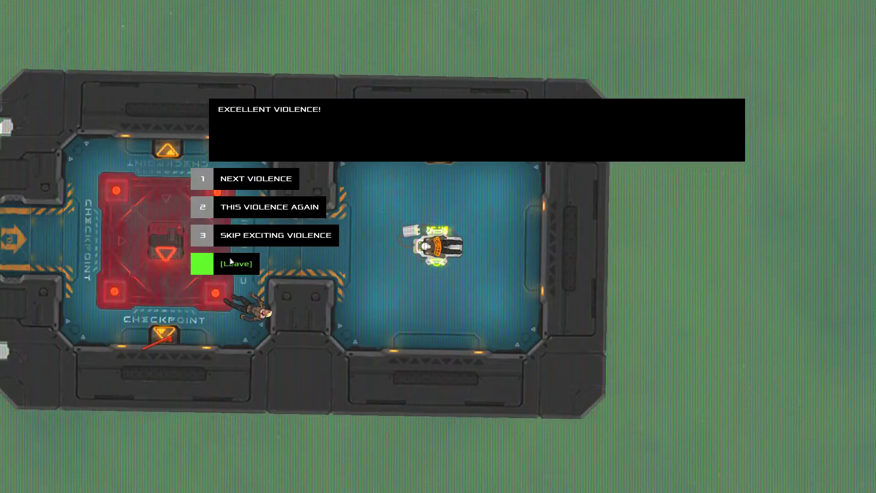
{"action": "key", "text": "1"}
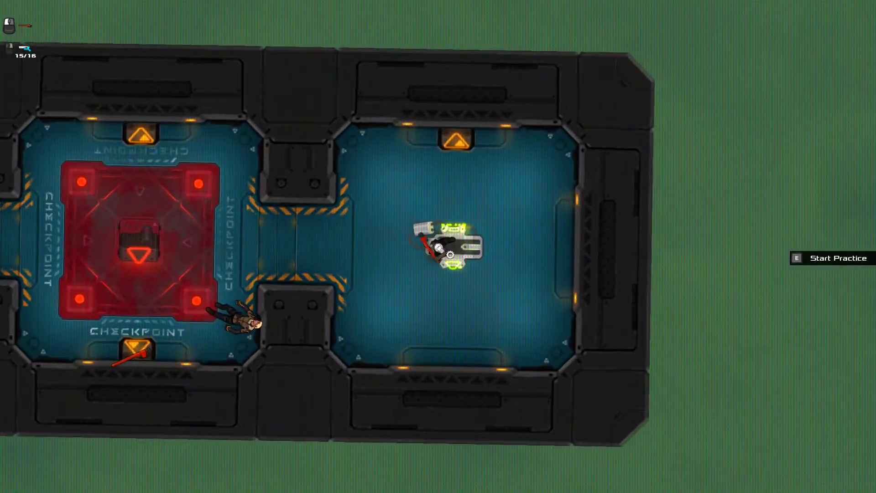
Step: Skip Exciting Violence to exit practice, then browse the station's Job Listings
{"action": "key", "text": "e"}
{"action": "key", "text": "Down"}
{"action": "key", "text": "Down"}
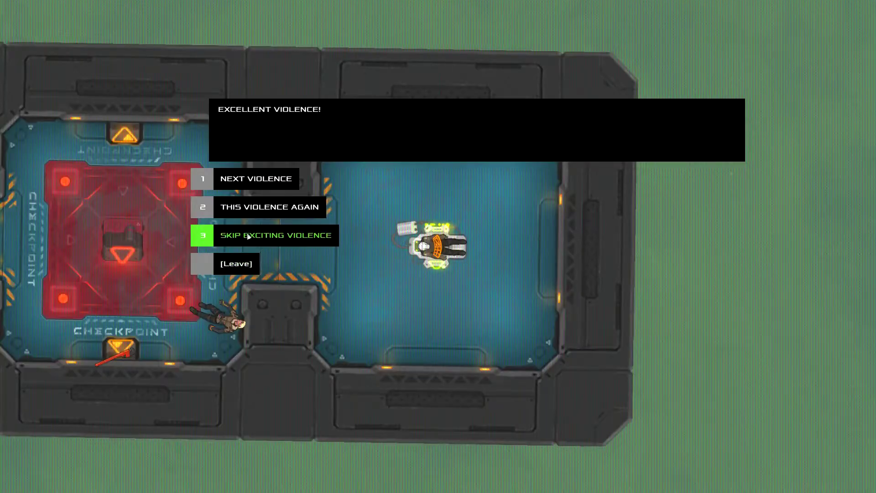
{"action": "left_click", "coordinate": [248, 235]}
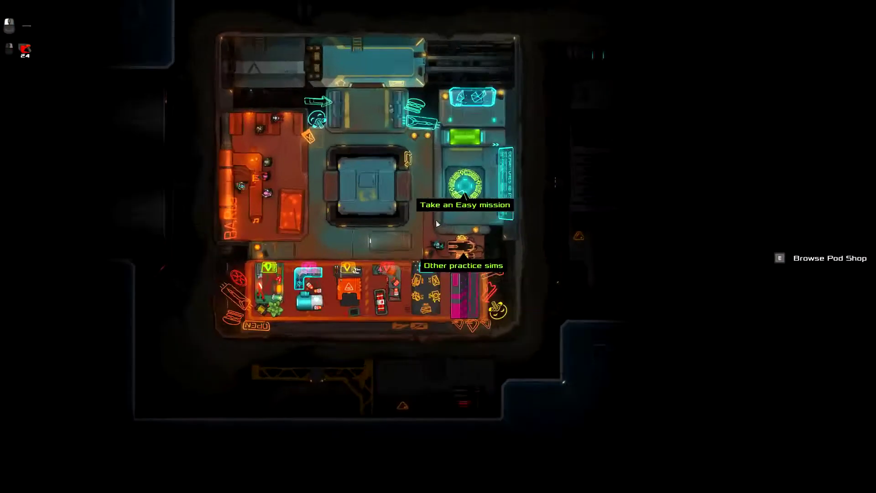
{"action": "key", "text": "w"}
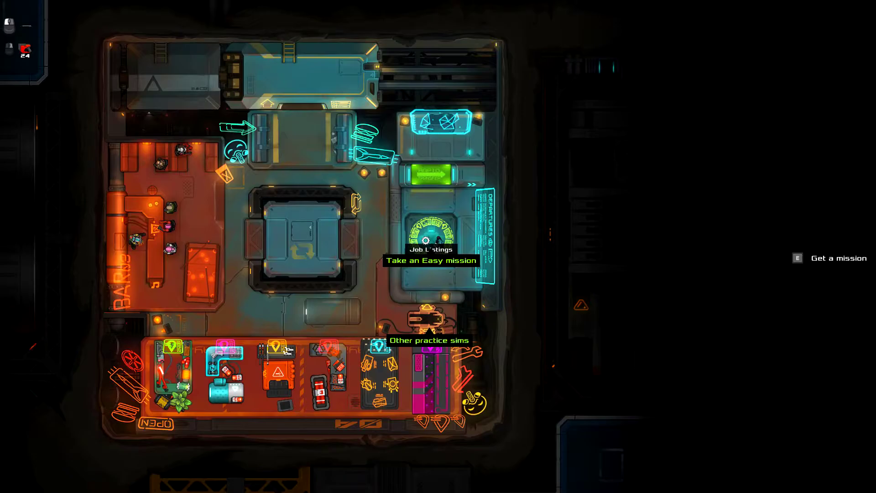
{"action": "key", "text": "e"}
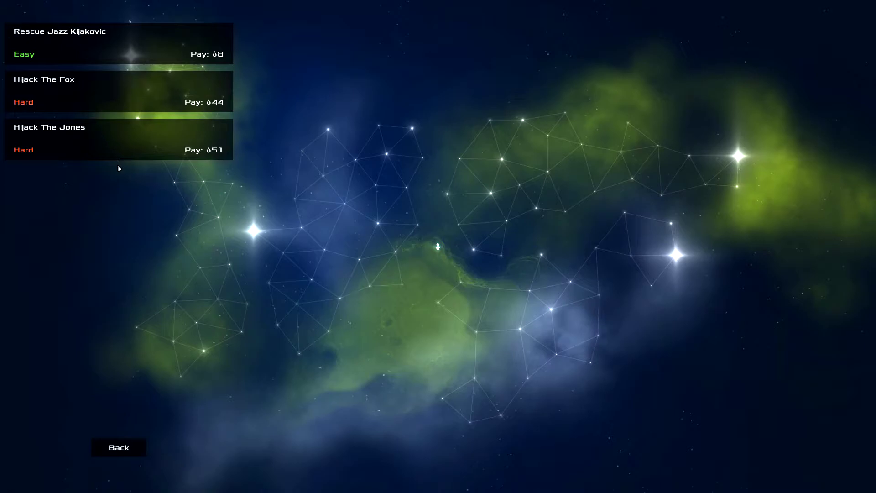
Step: Review the easy Jazz Kljakovic rescue's guards and bosses, then accept it
{"action": "left_click", "coordinate": [185, 54]}
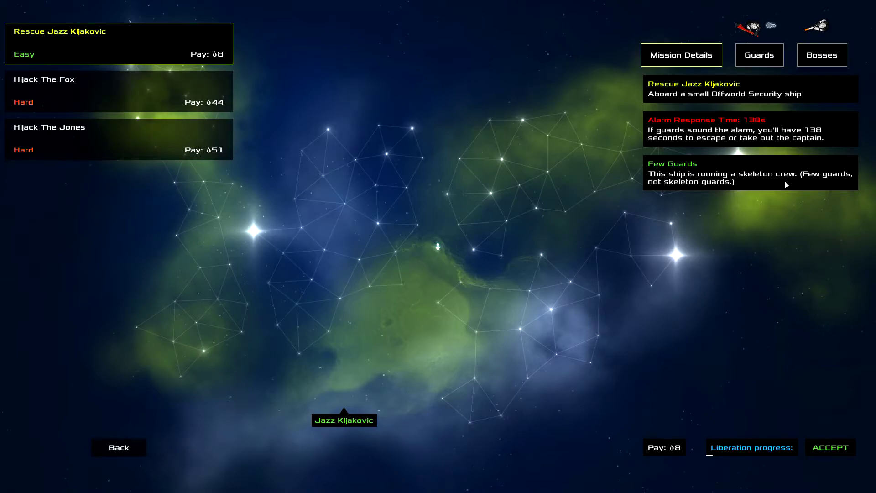
{"action": "left_click", "coordinate": [767, 58]}
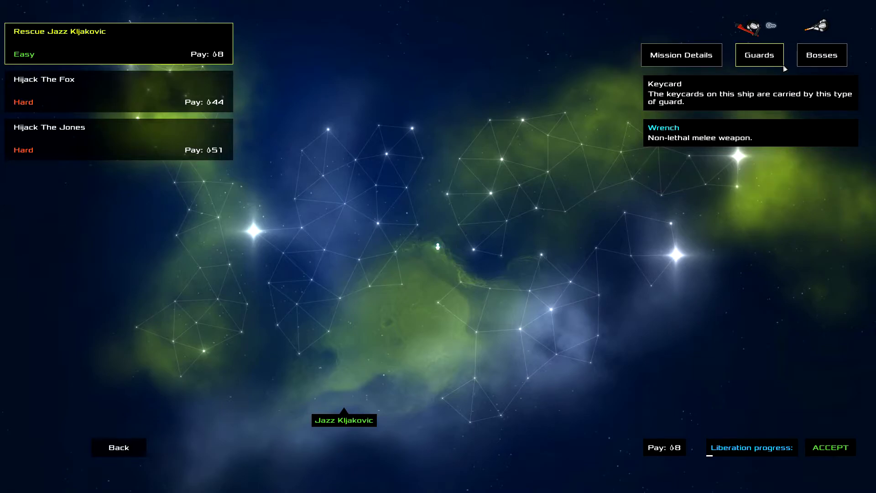
{"action": "left_click", "coordinate": [822, 55]}
{"action": "left_click", "coordinate": [773, 60]}
{"action": "left_click", "coordinate": [830, 447]}
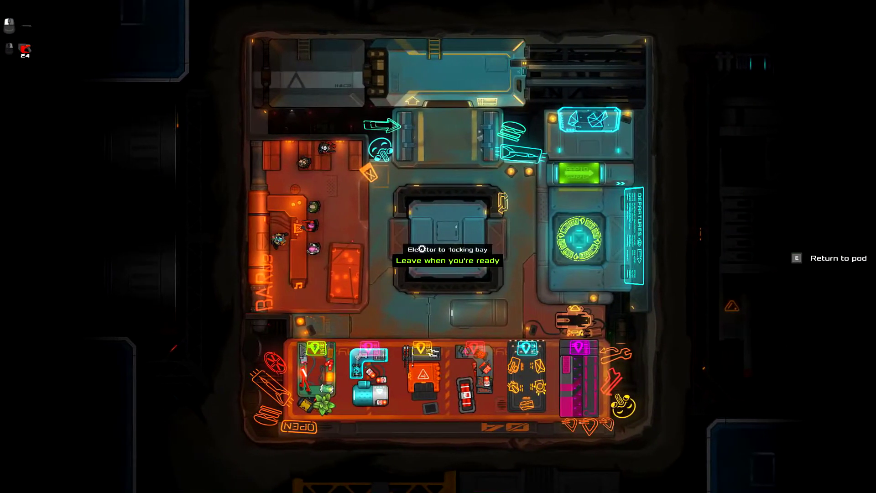
Step: Leave the pod into the docking bay
{"action": "key", "text": "e"}
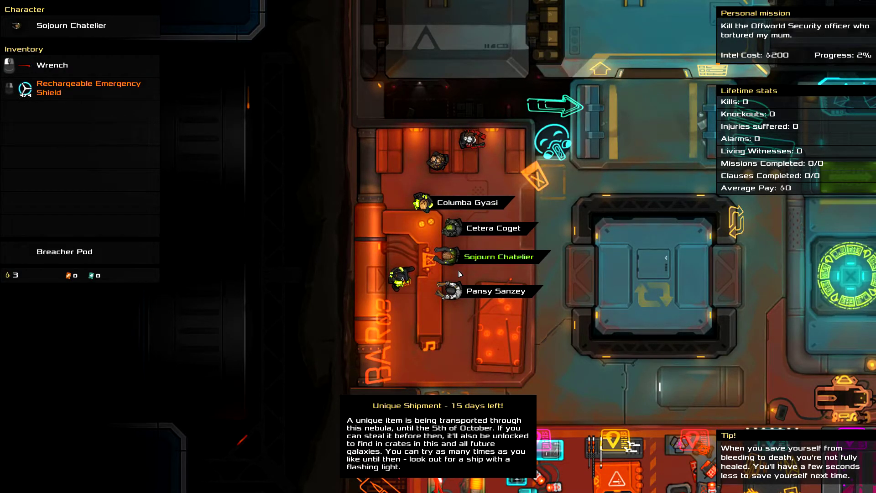
Step: Choose Columba Gyasi, the character with the Quickfire Gun, for the new life
{"action": "left_click", "coordinate": [432, 204]}
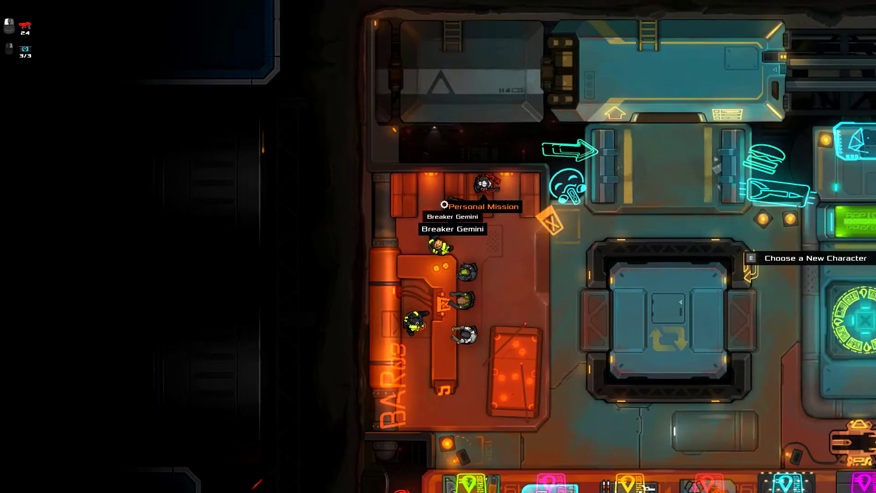
{"action": "key", "text": "e"}
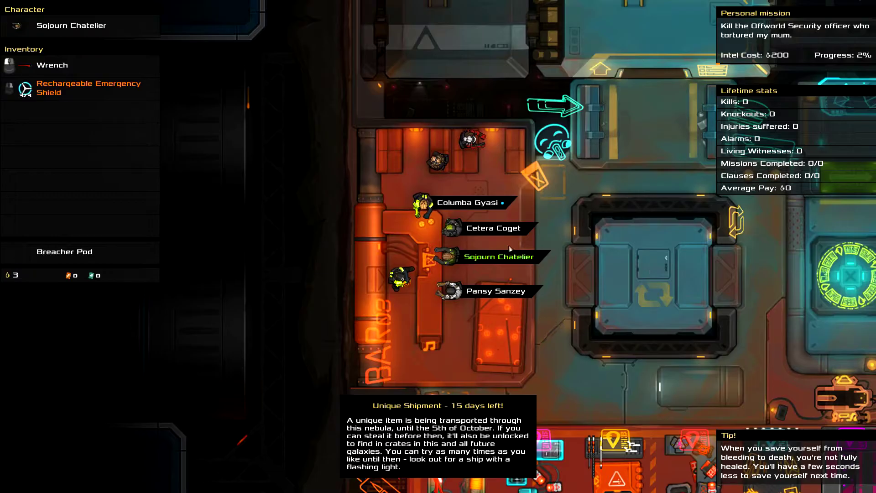
{"action": "left_click", "coordinate": [427, 203]}
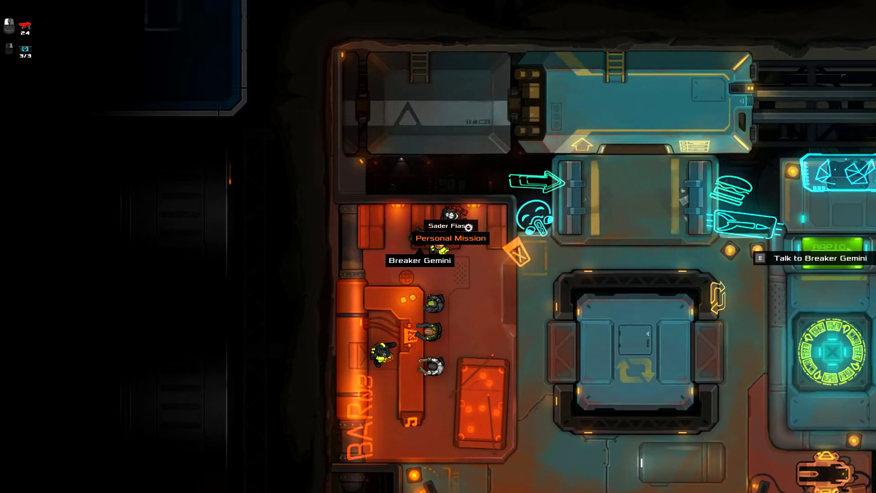
Step: Chat with Breaker Gemini, saying things are better and asking what he's up to
{"action": "key", "text": "e"}
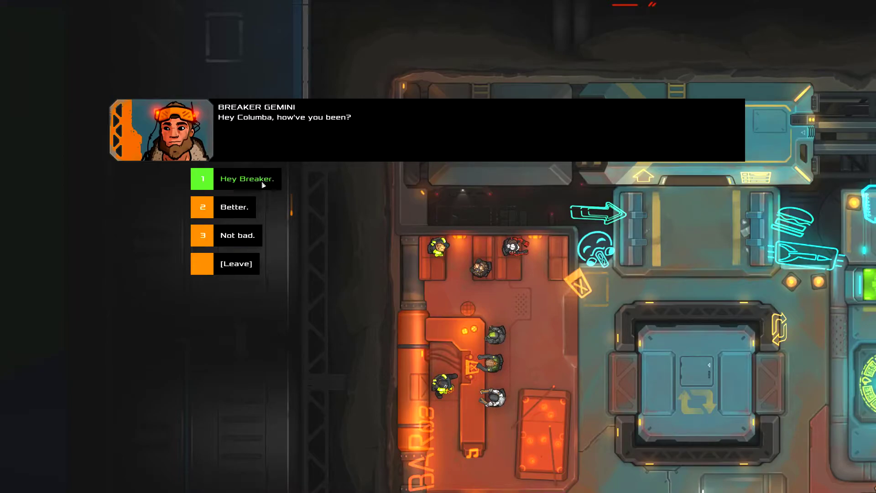
{"action": "left_click", "coordinate": [248, 212]}
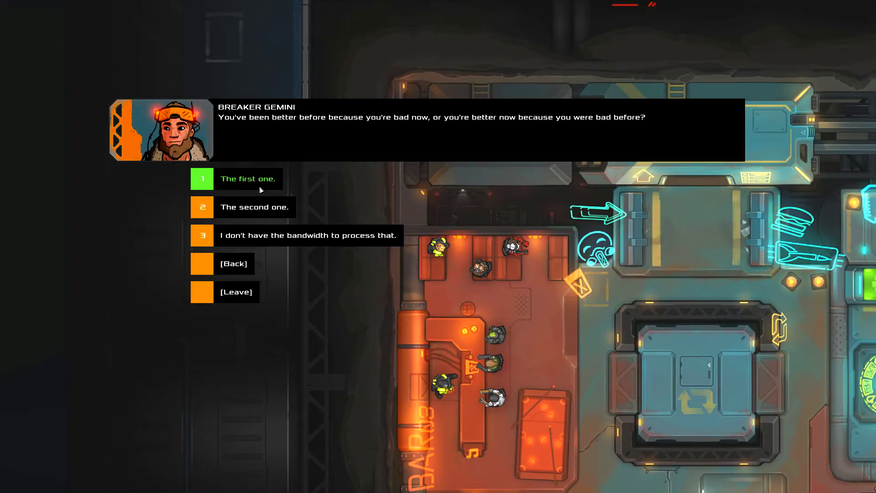
{"action": "left_click", "coordinate": [275, 237]}
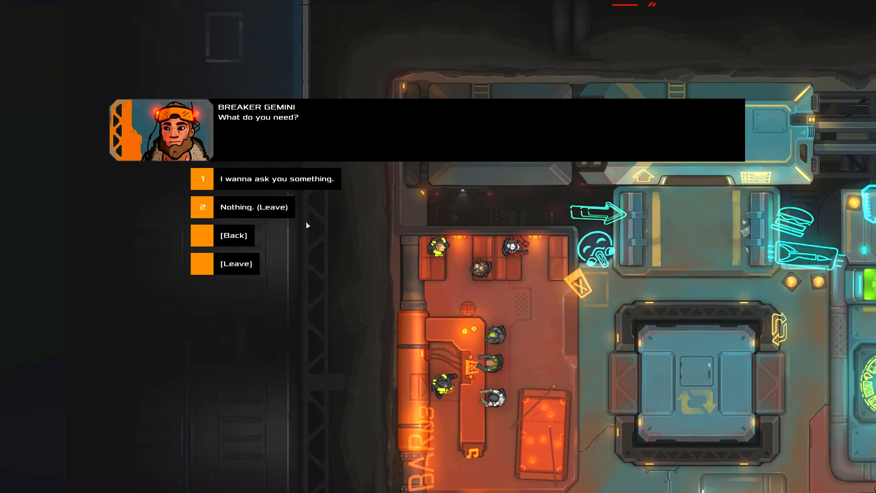
{"action": "left_click", "coordinate": [283, 179]}
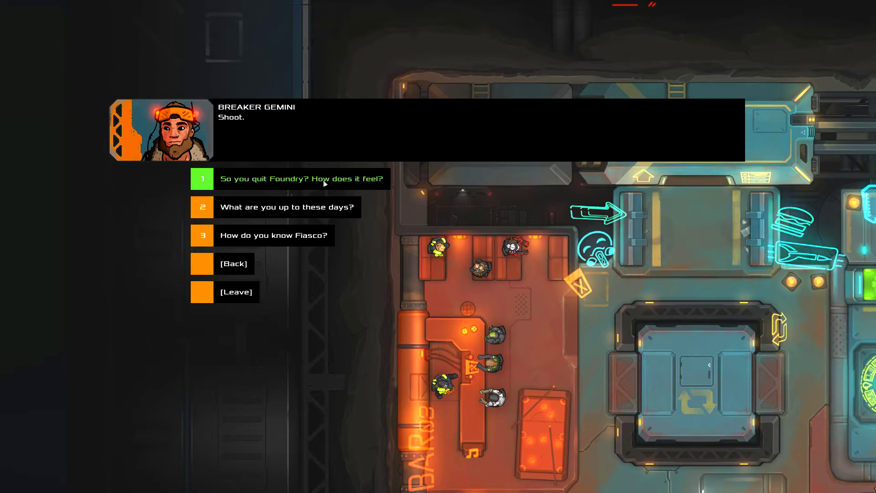
{"action": "left_click", "coordinate": [315, 218]}
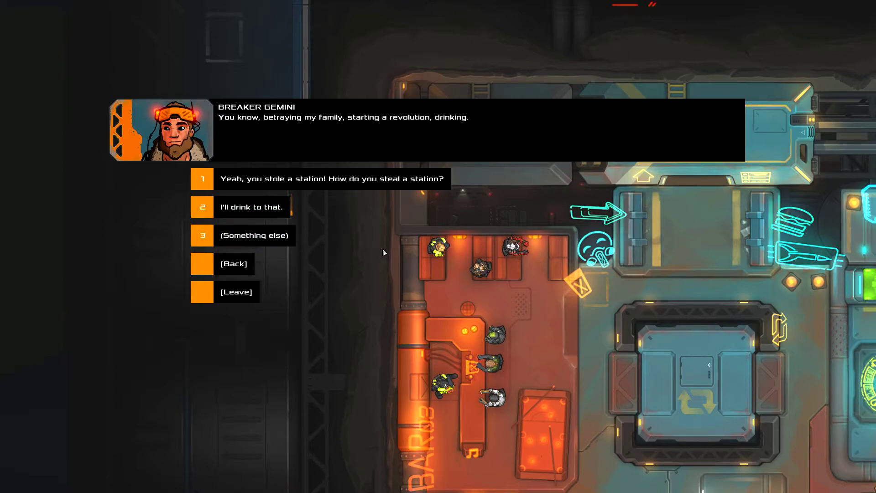
{"action": "left_click", "coordinate": [283, 211]}
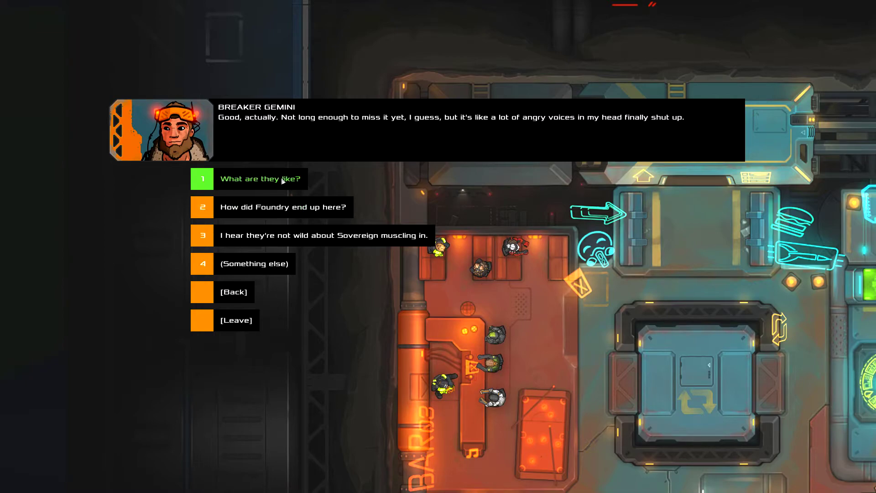
Step: Hear Breaker's Foundry story, end the talk, and walk to the Job Listings terminal
{"action": "left_click", "coordinate": [295, 206]}
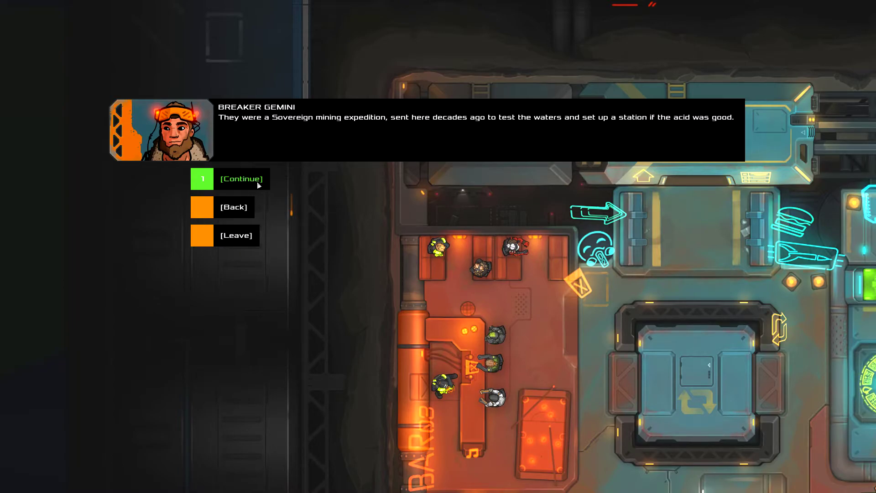
{"action": "left_click", "coordinate": [259, 184]}
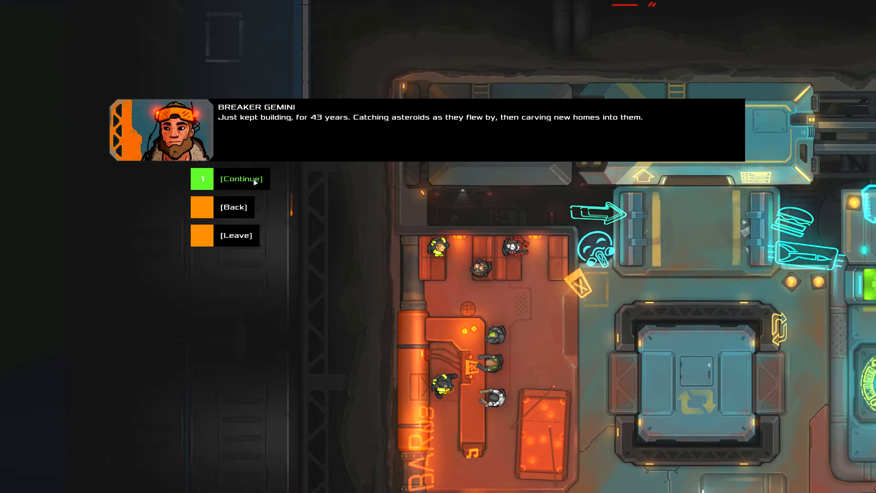
{"action": "left_click", "coordinate": [255, 181]}
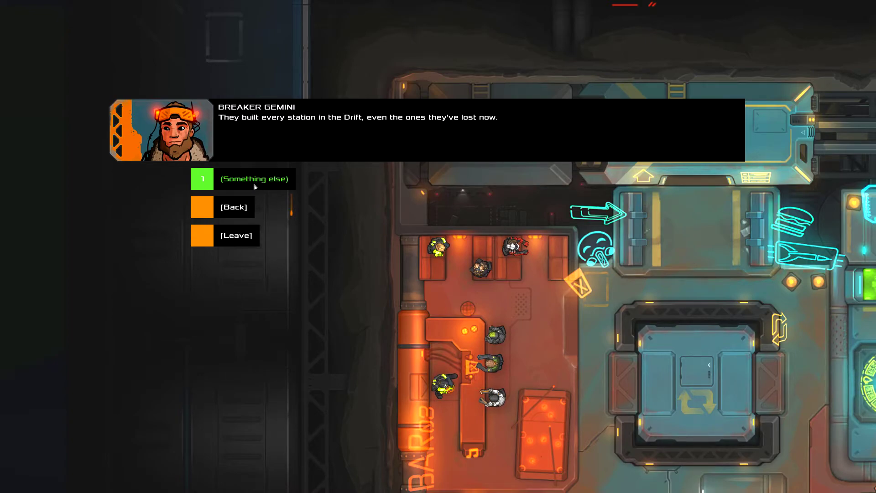
{"action": "left_click", "coordinate": [254, 186]}
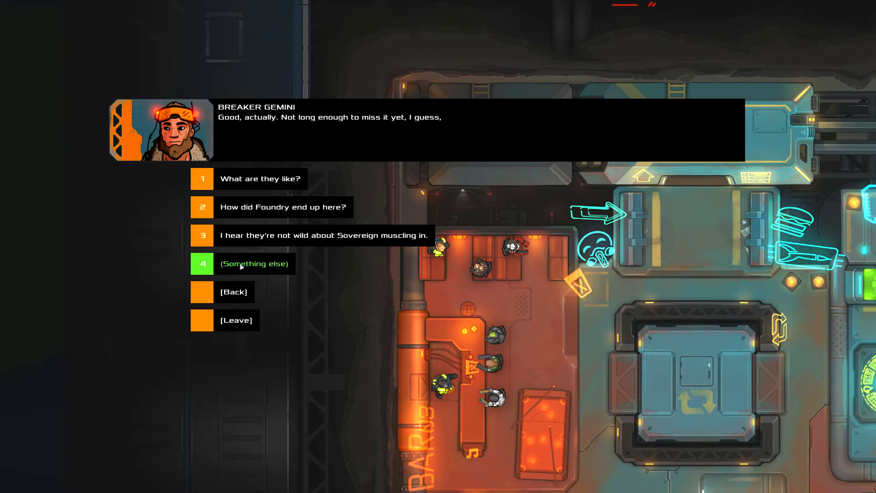
{"action": "key", "text": "2"}
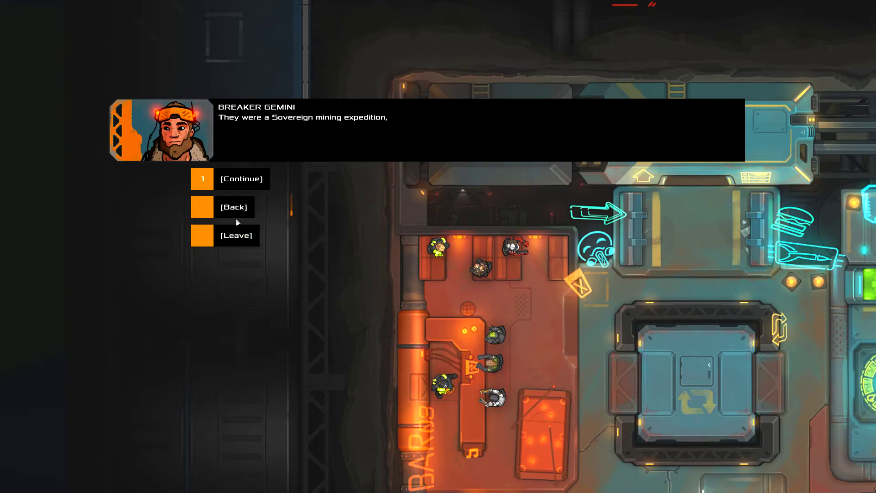
{"action": "left_click", "coordinate": [237, 235]}
{"action": "scroll", "coordinate": [555, 258], "scroll_direction": "down", "scroll_amount": 3}
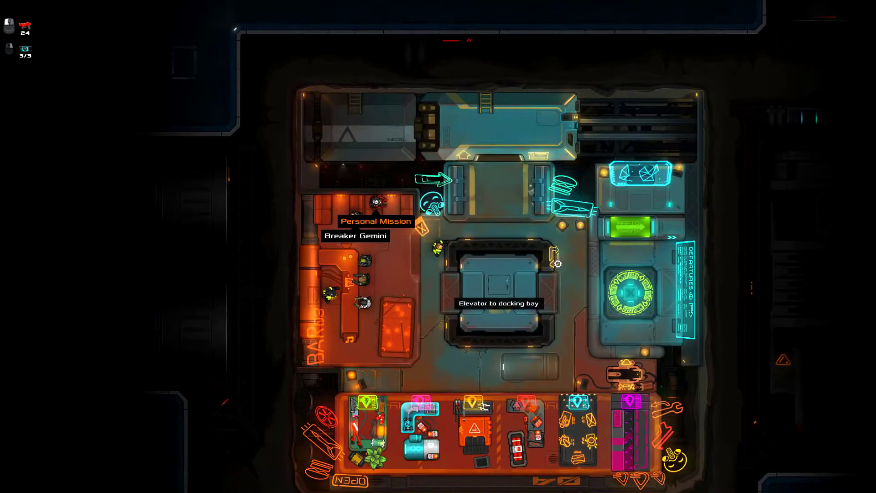
{"action": "left_click", "coordinate": [629, 291]}
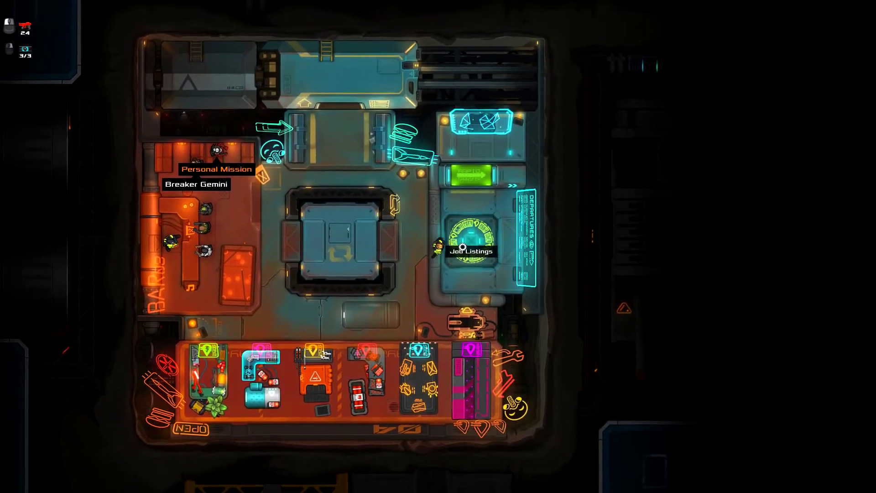
Step: Accept the Easy 'Steal The Cetera Mark III' job, paying 10, from Job Listings
{"action": "left_click", "coordinate": [463, 246]}
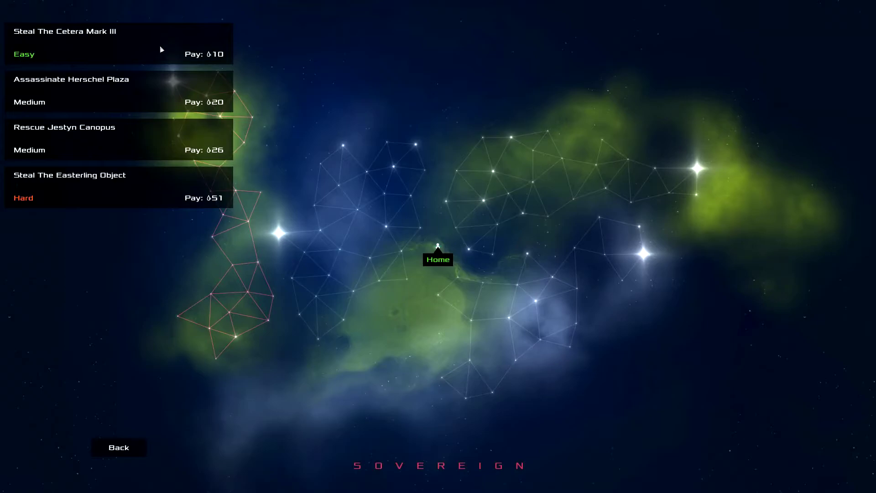
{"action": "left_click", "coordinate": [161, 50]}
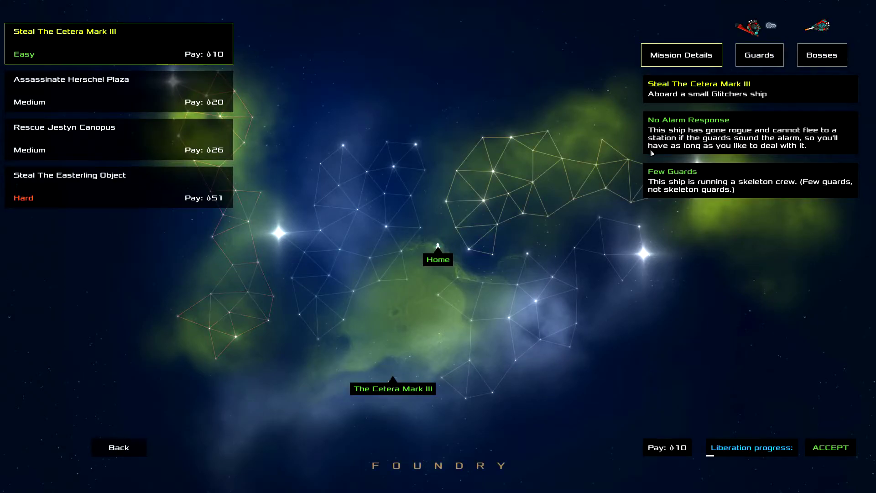
{"action": "left_click", "coordinate": [788, 457]}
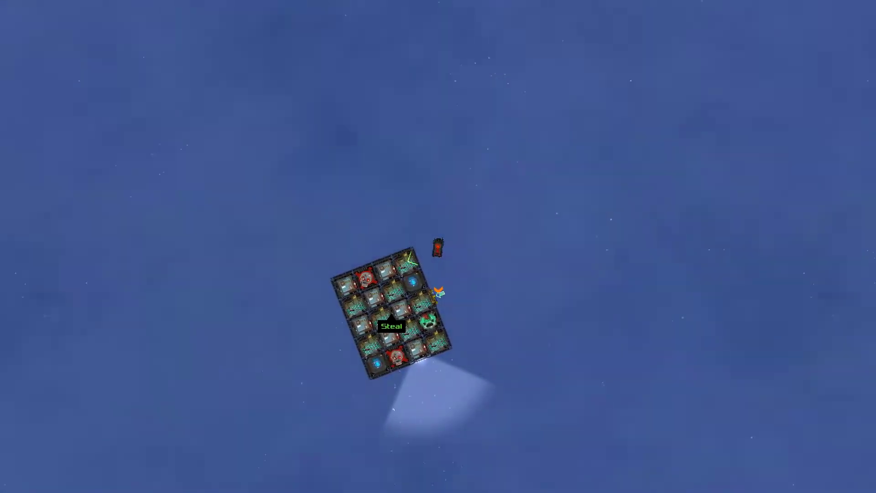
{"action": "scroll", "coordinate": [438, 273], "scroll_direction": "up", "scroll_amount": 5}
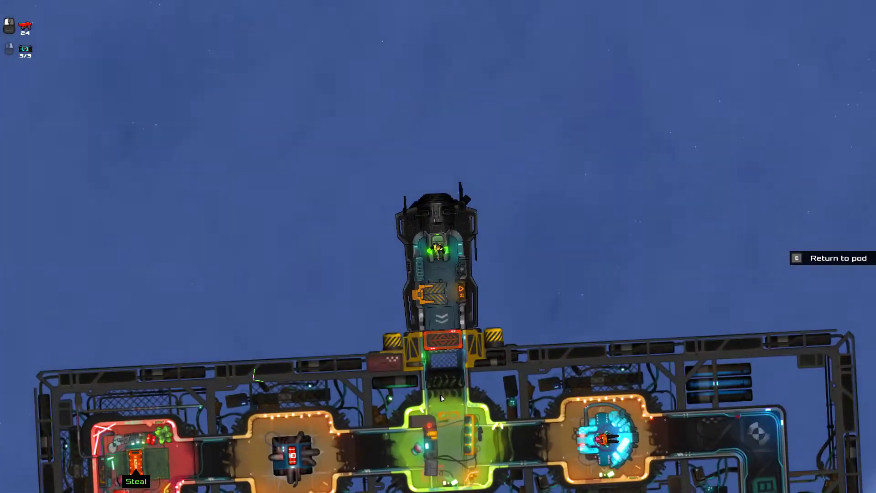
Step: Leave the pod for the target ship, checking inventory and weapons on the pause overview
{"action": "key", "text": "s"}
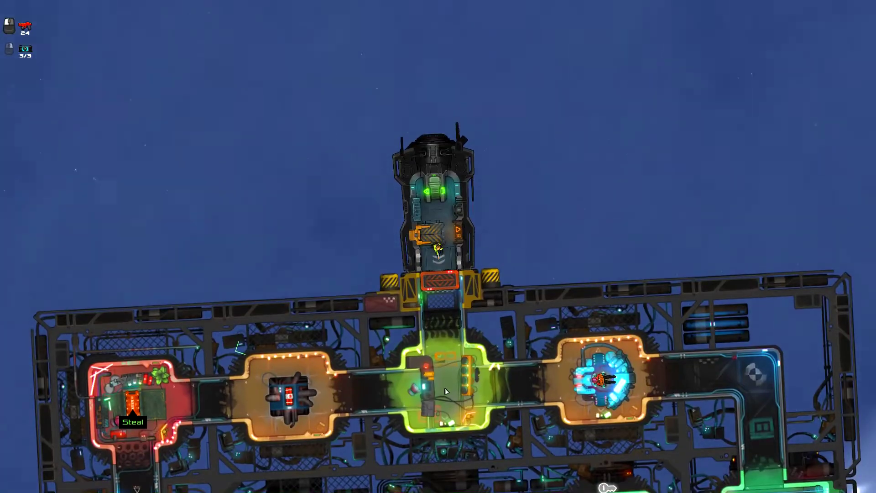
{"action": "key", "text": "Escape"}
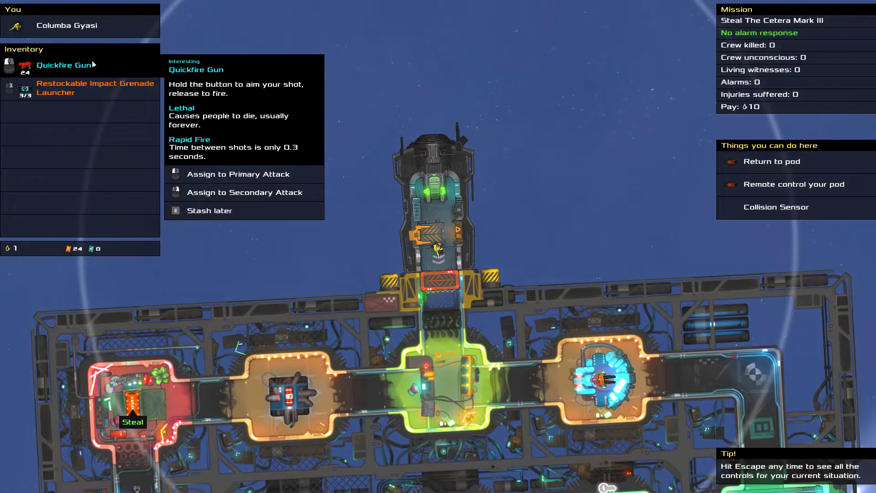
{"action": "mouse_move", "coordinate": [96, 88]}
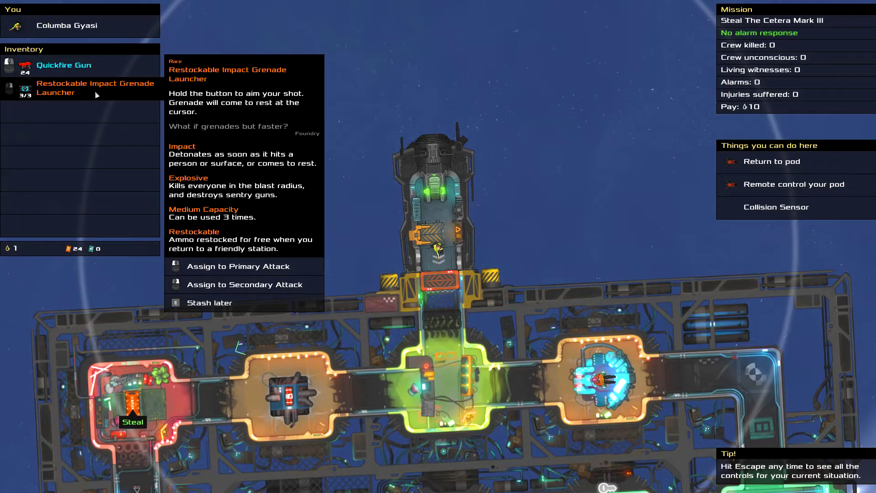
{"action": "left_click", "coordinate": [401, 266]}
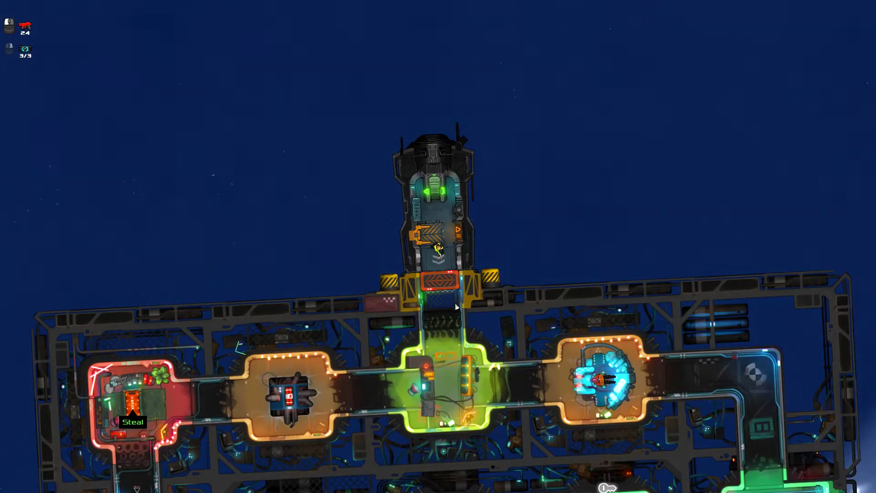
{"action": "key", "text": "space"}
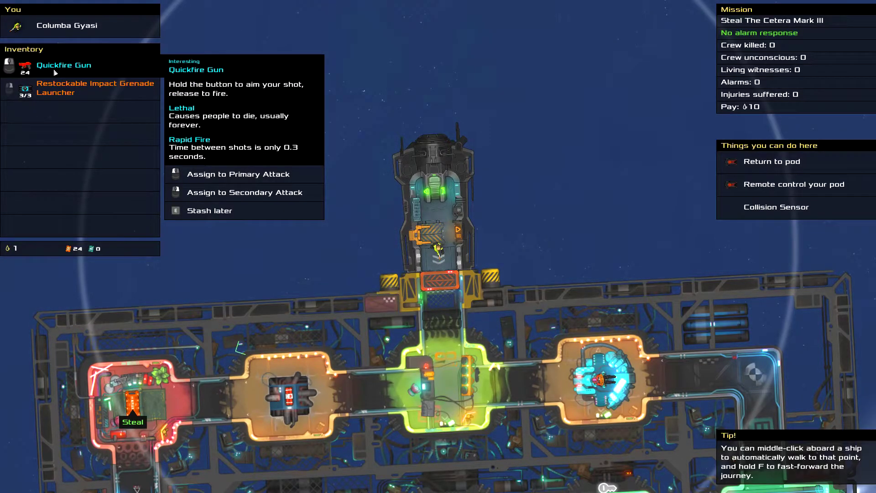
{"action": "left_click", "coordinate": [55, 71]}
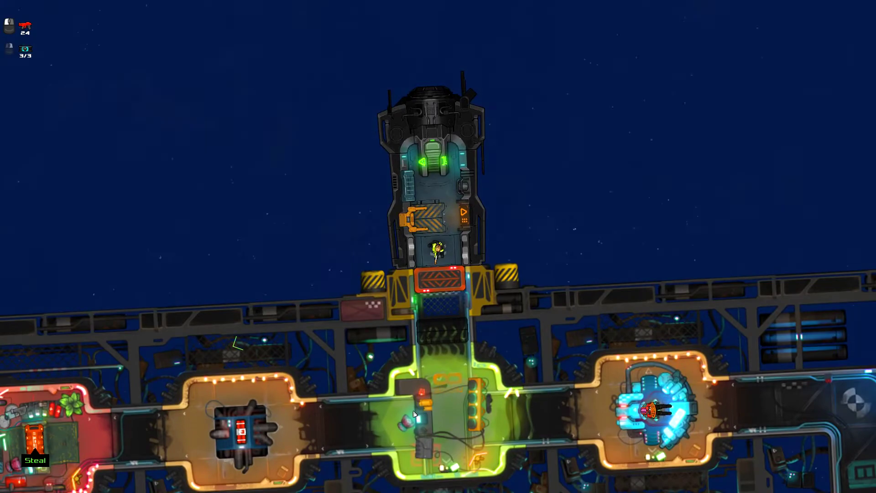
{"action": "scroll", "coordinate": [457, 359], "scroll_direction": "up", "scroll_amount": 3}
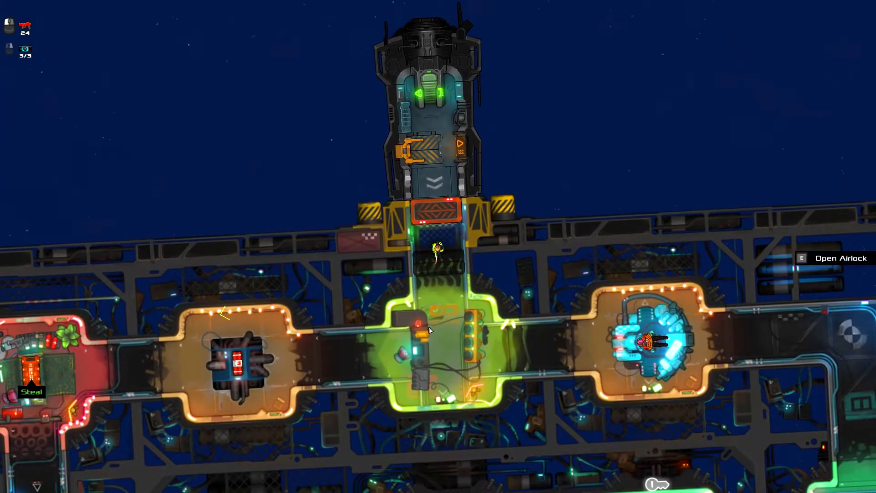
Step: Go through the green room and shoot both guards with the Quickfire Gun
{"action": "key", "text": "s"}
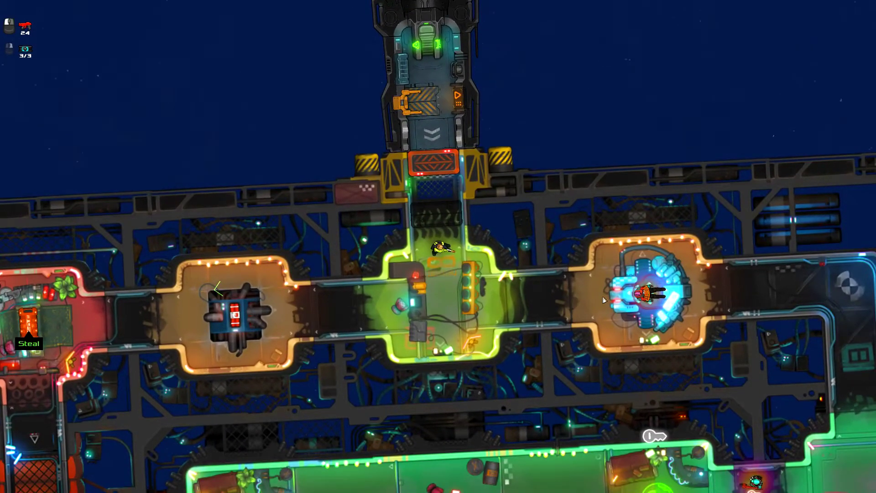
{"action": "key", "text": "s"}
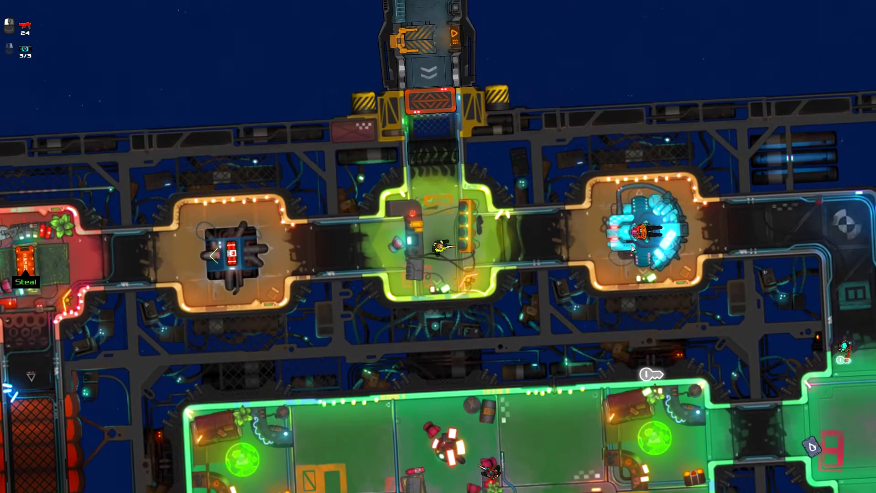
{"action": "key", "text": "d"}
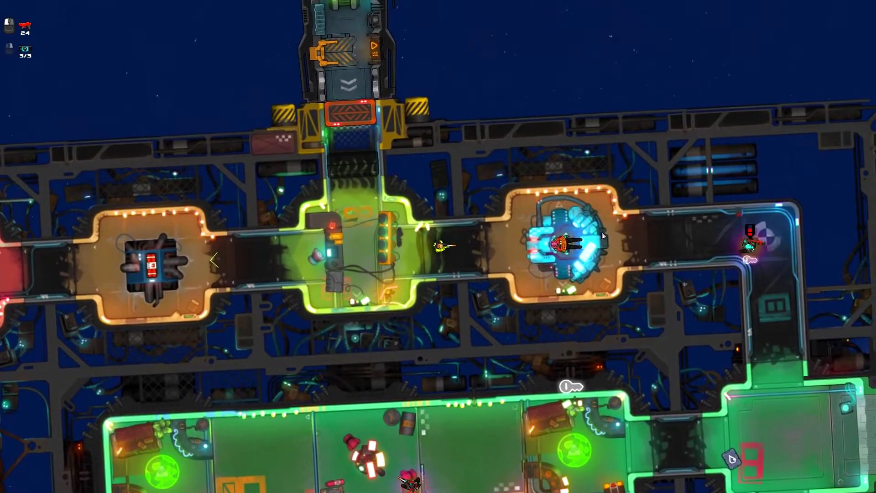
{"action": "left_click", "coordinate": [607, 243]}
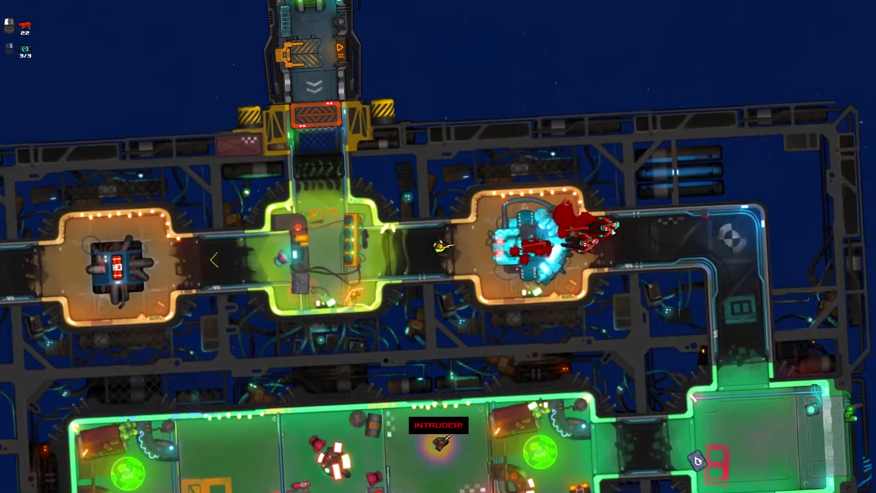
{"action": "key", "text": "d"}
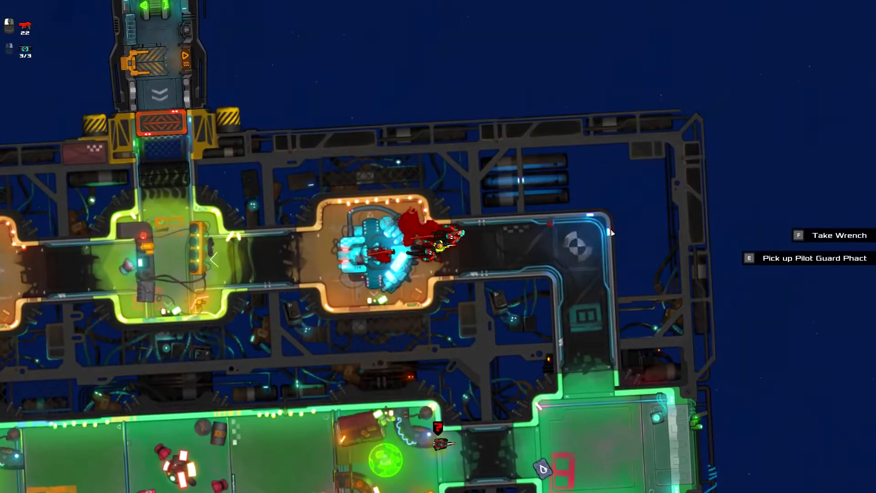
{"action": "right_click", "coordinate": [615, 247]}
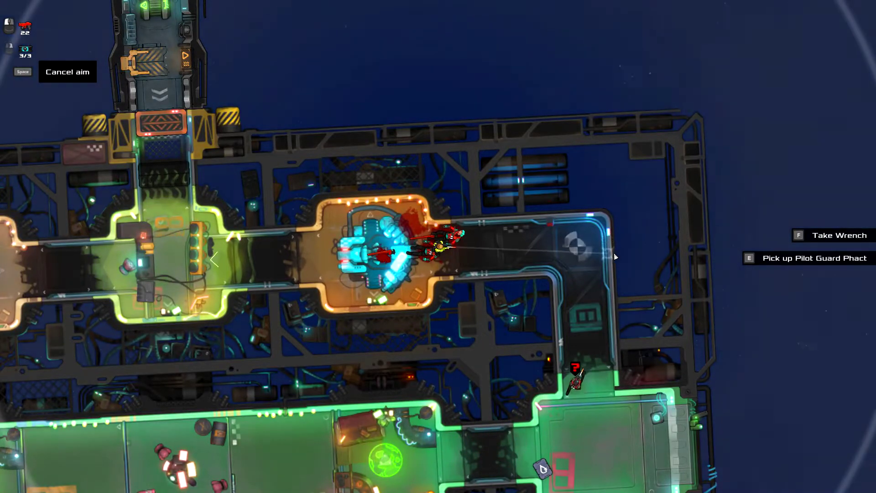
{"action": "left_click", "coordinate": [574, 262]}
{"action": "scroll", "coordinate": [575, 263], "scroll_direction": "down", "scroll_amount": 1}
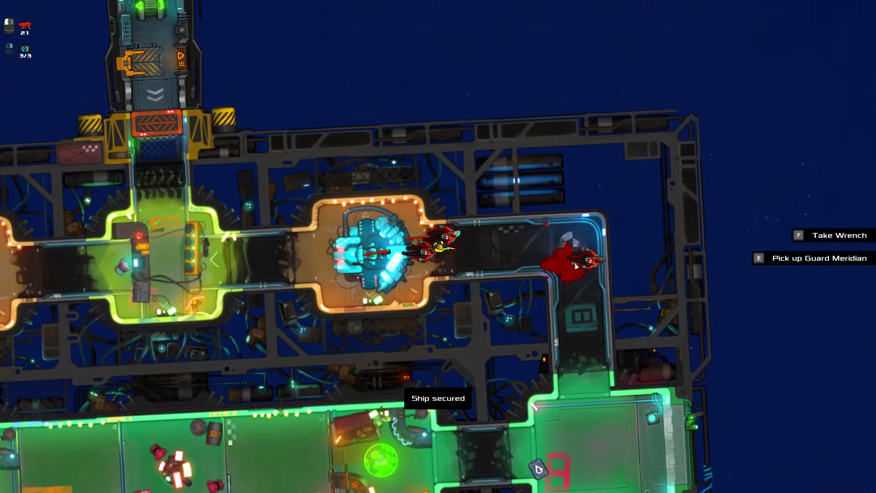
{"action": "scroll", "coordinate": [574, 262], "scroll_direction": "down", "scroll_amount": 1}
{"action": "scroll", "coordinate": [548, 268], "scroll_direction": "down", "scroll_amount": 3}
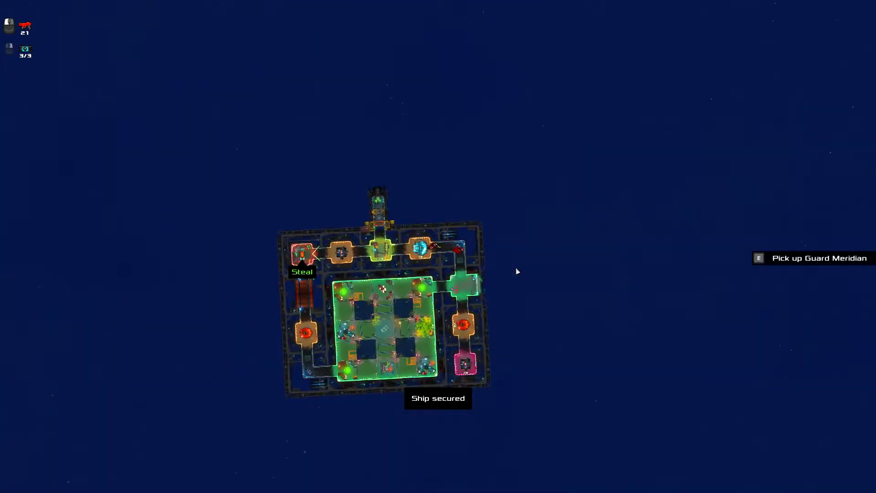
{"action": "scroll", "coordinate": [516, 271], "scroll_direction": "up", "scroll_amount": 4}
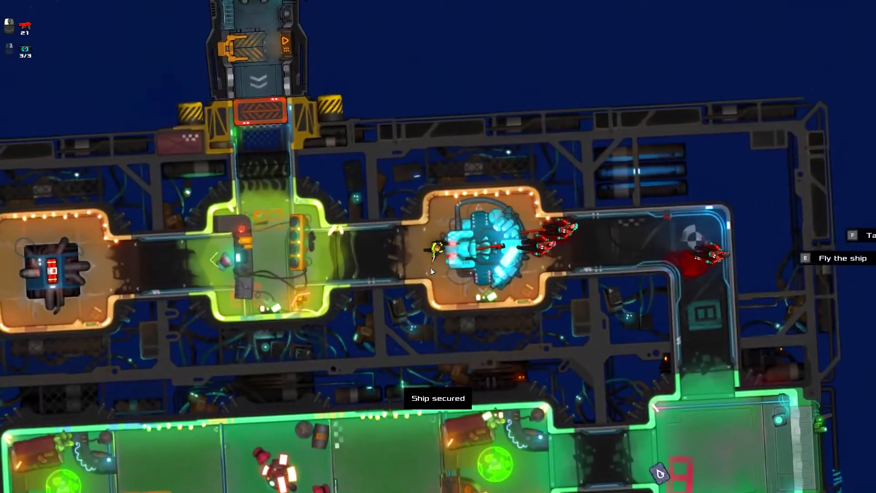
Step: Walk left into the red room and pick up The Cetera Mark III
{"action": "key", "text": "a"}
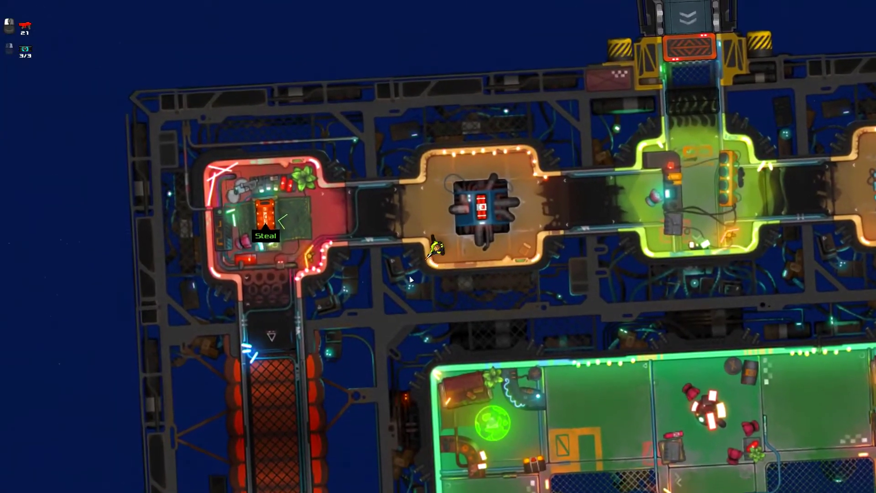
{"action": "key", "text": "a"}
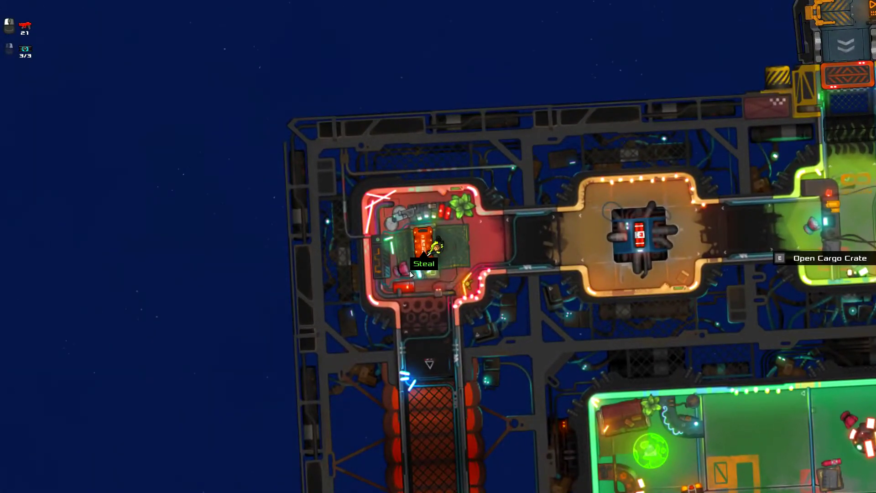
{"action": "left_click", "coordinate": [409, 271]}
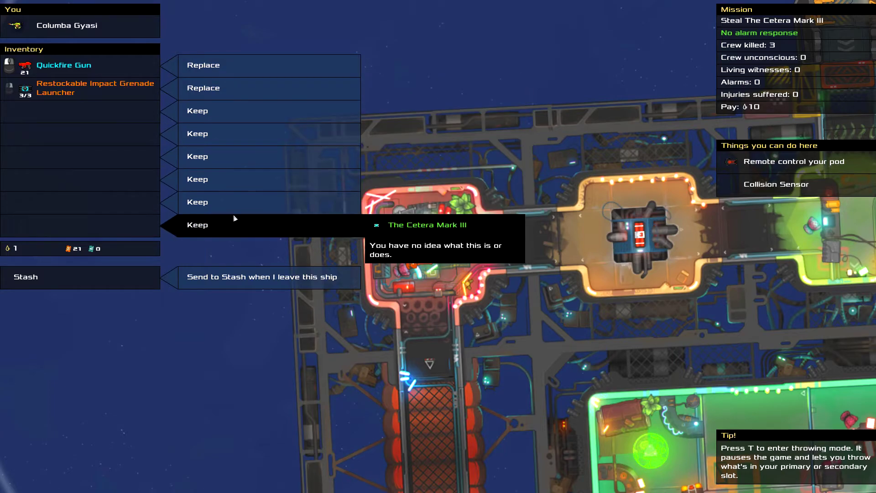
Step: Choose Keep to put The Cetera Mark III into the inventory
{"action": "left_click", "coordinate": [201, 226]}
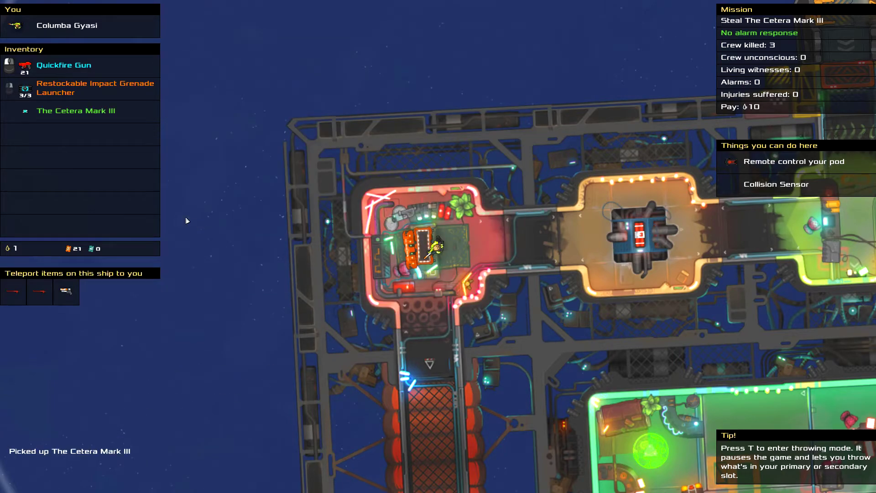
{"action": "mouse_move", "coordinate": [77, 111]}
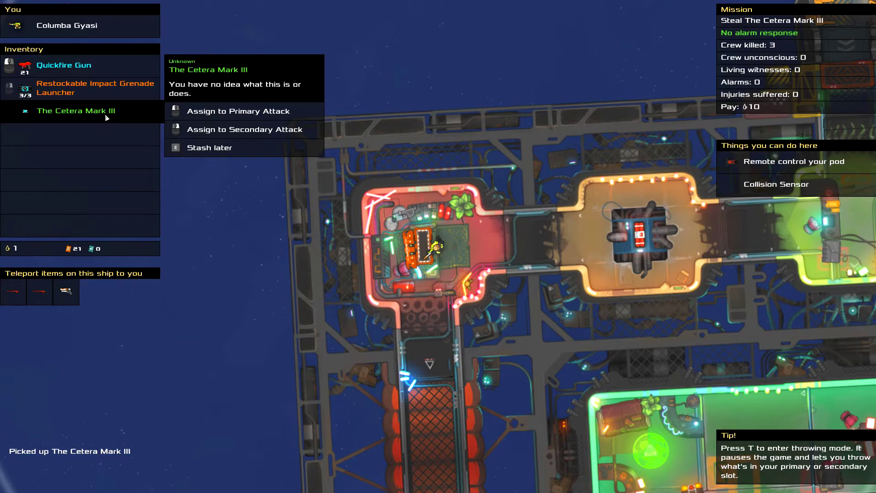
Step: Resume play and collect ammo in the green side room and pink room
{"action": "key", "text": "space"}
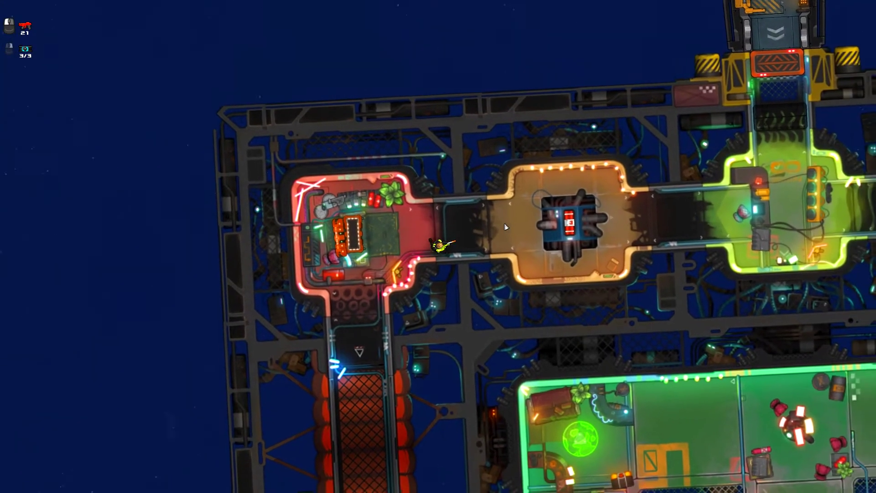
{"action": "scroll", "coordinate": [507, 206], "scroll_direction": "down", "scroll_amount": 3}
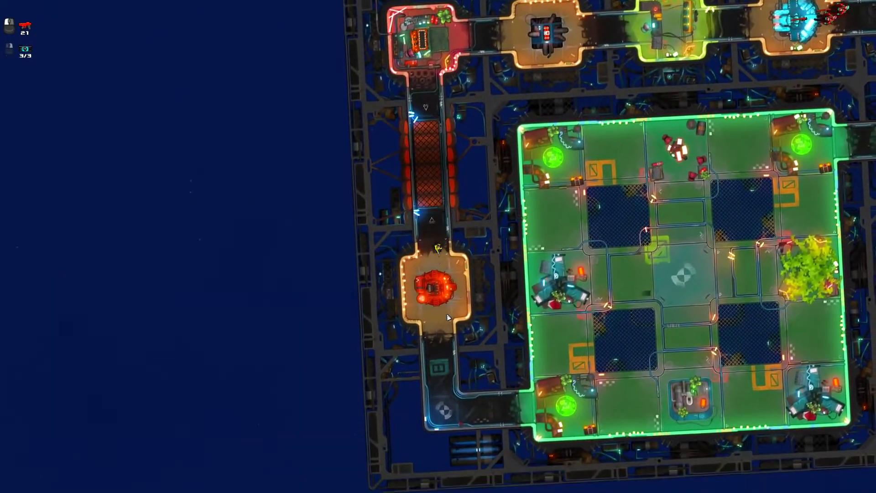
{"action": "scroll", "coordinate": [447, 313], "scroll_direction": "up", "scroll_amount": 3}
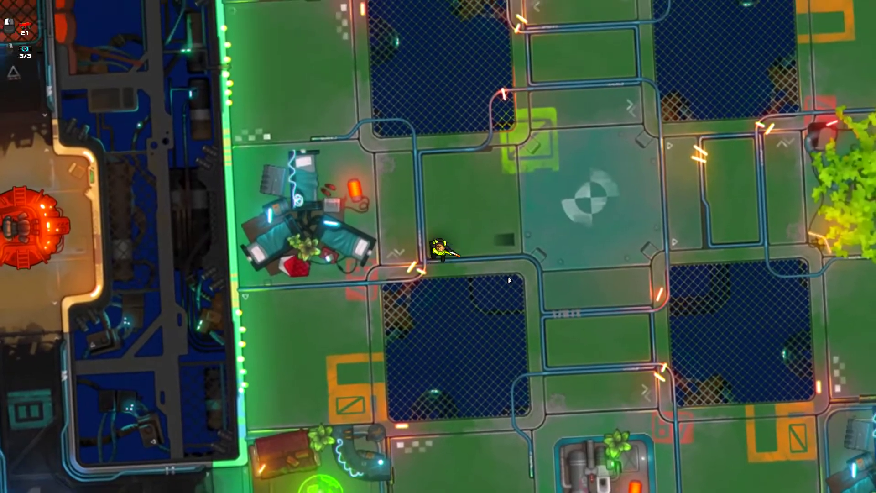
{"action": "scroll", "coordinate": [508, 274], "scroll_direction": "down", "scroll_amount": 5}
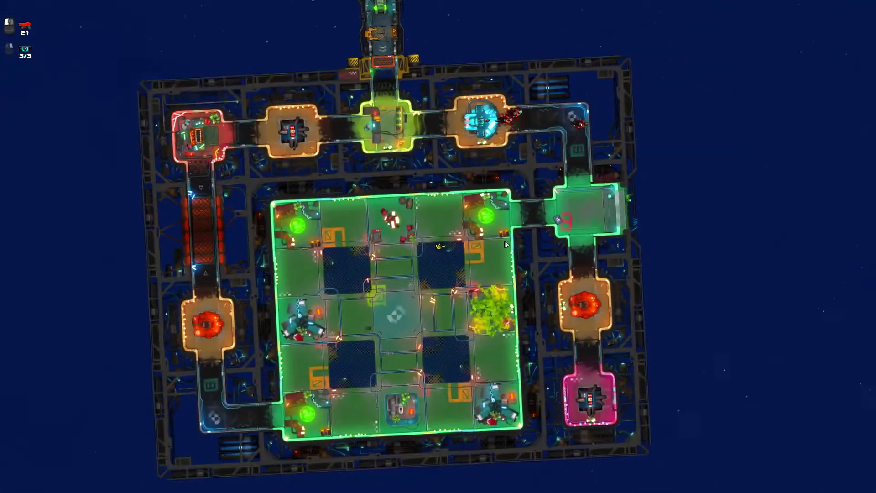
{"action": "key", "text": "d"}
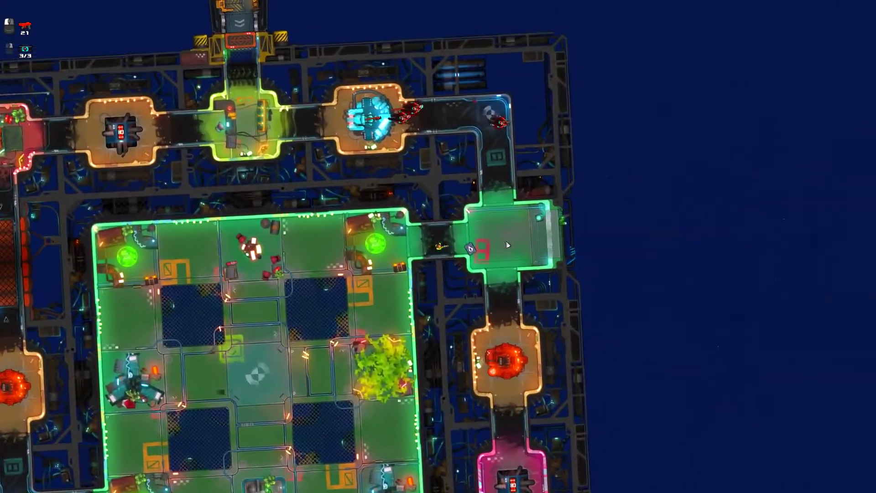
{"action": "scroll", "coordinate": [487, 300], "scroll_direction": "up", "scroll_amount": 5}
{"action": "key", "text": "s"}
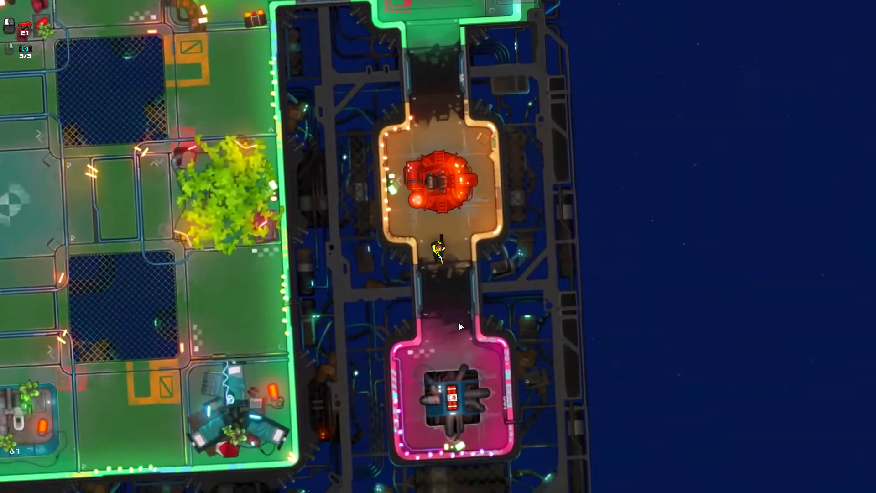
{"action": "key", "text": "s"}
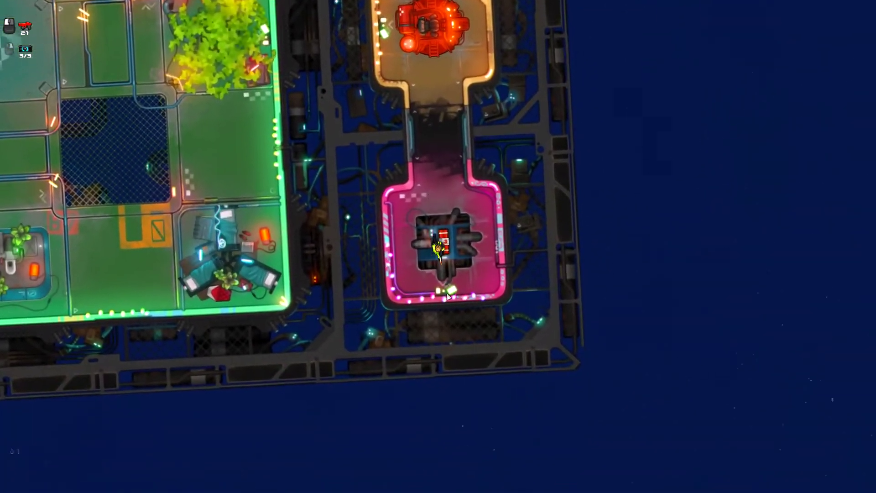
Step: Walk back along the corridor into the docked pod and undock from the ship
{"action": "key", "text": "w"}
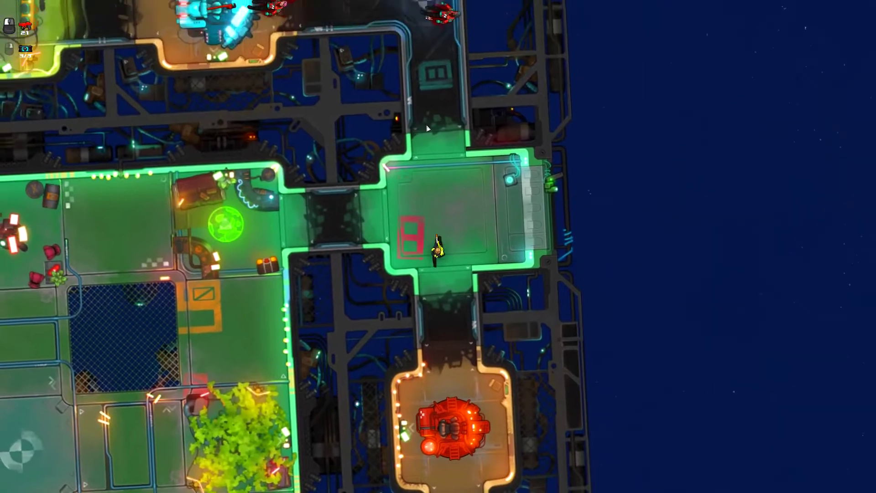
{"action": "scroll", "coordinate": [302, 222], "scroll_direction": "down", "scroll_amount": 3}
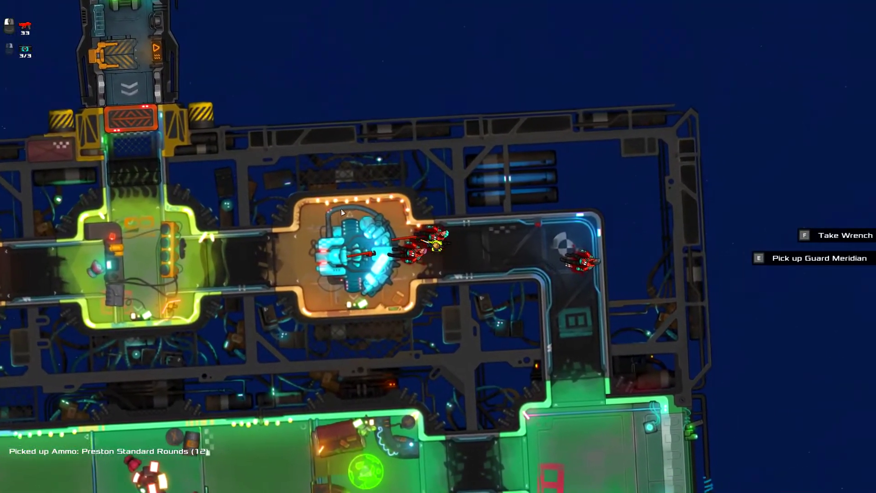
{"action": "scroll", "coordinate": [341, 209], "scroll_direction": "up", "scroll_amount": 3}
{"action": "key", "text": "a"}
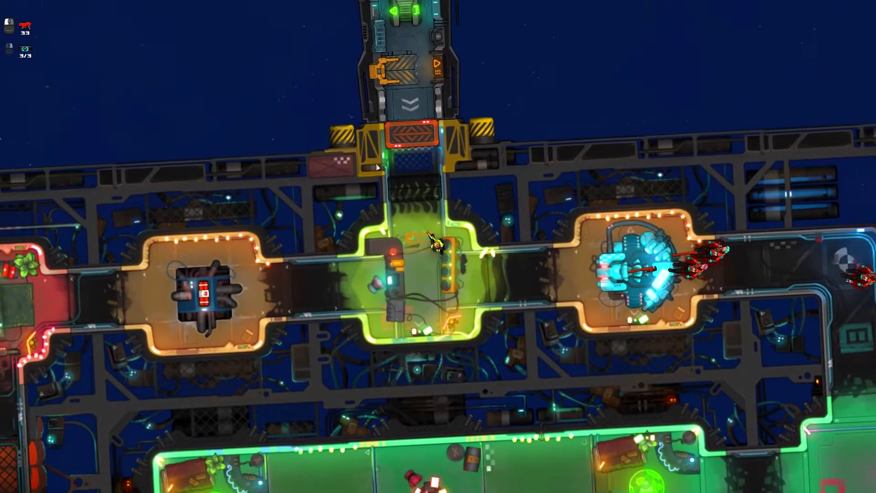
{"action": "key", "text": "w"}
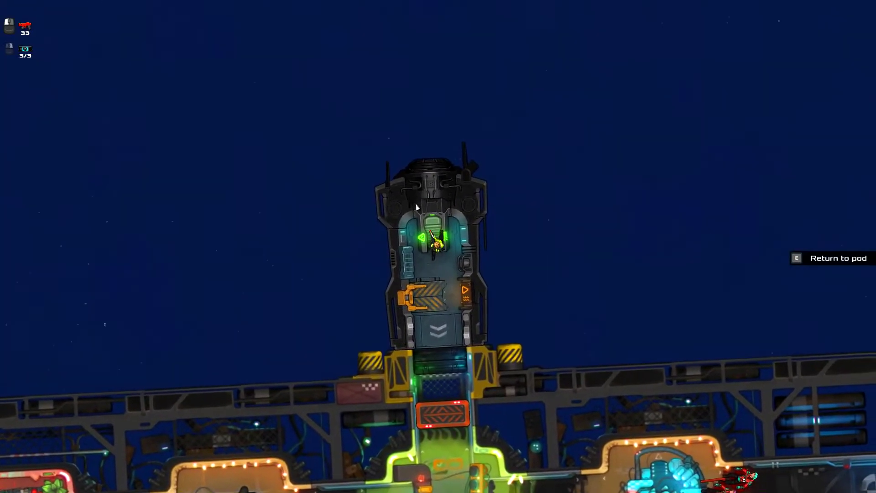
{"action": "key", "text": "e"}
{"action": "scroll", "coordinate": [438, 247], "scroll_direction": "down", "scroll_amount": 8}
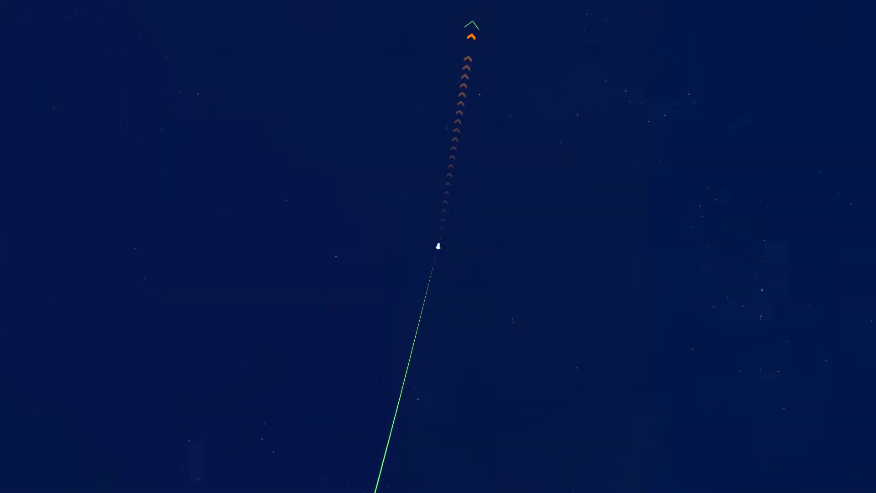
{"action": "scroll", "coordinate": [438, 247], "scroll_direction": "down", "scroll_amount": 8}
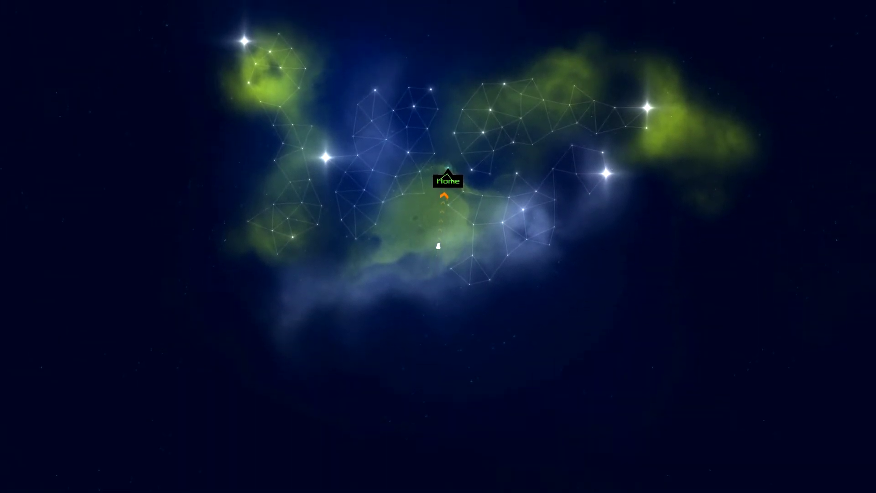
{"action": "scroll", "coordinate": [438, 246], "scroll_direction": "up", "scroll_amount": 5}
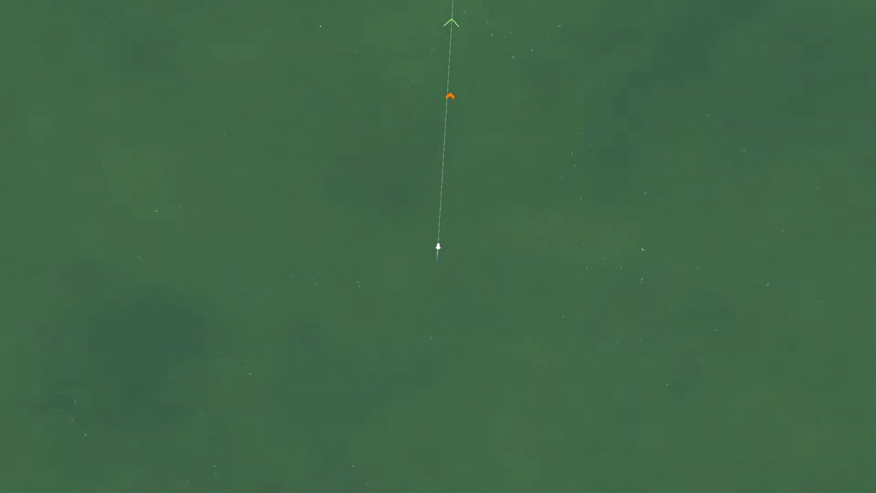
Step: Fly the pod back to the Home station and dock there
{"action": "key", "text": "s"}
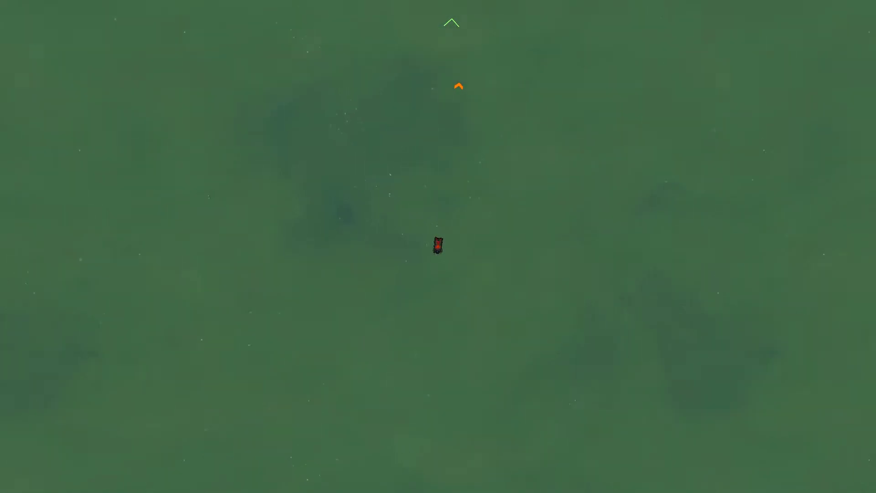
{"action": "scroll", "coordinate": [439, 247], "scroll_direction": "down", "scroll_amount": 5}
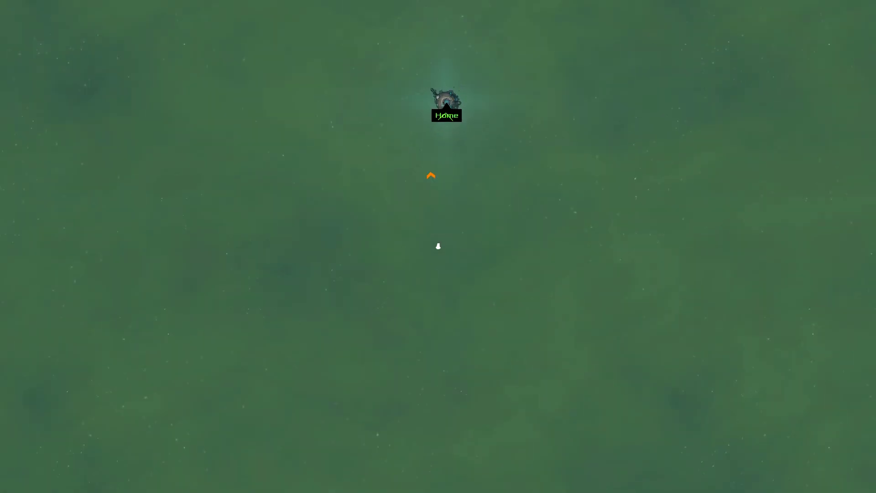
{"action": "scroll", "coordinate": [438, 247], "scroll_direction": "up", "scroll_amount": 5}
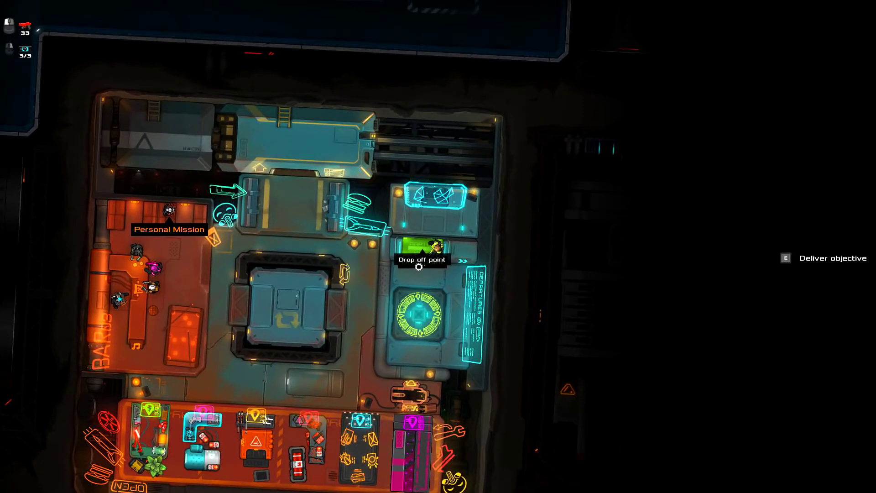
Step: Deliver The Cetera Mark III, dismiss the summary, and browse the Miscellaneous Shop's stock
{"action": "key", "text": "e"}
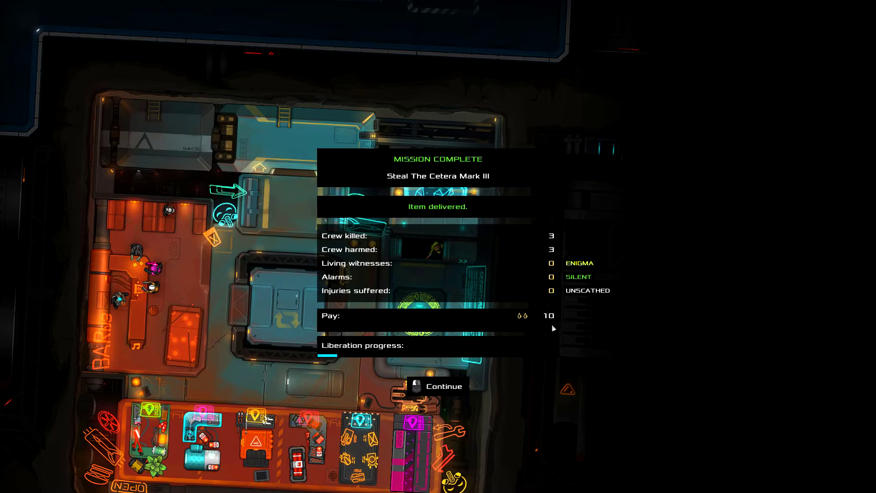
{"action": "key", "text": "e"}
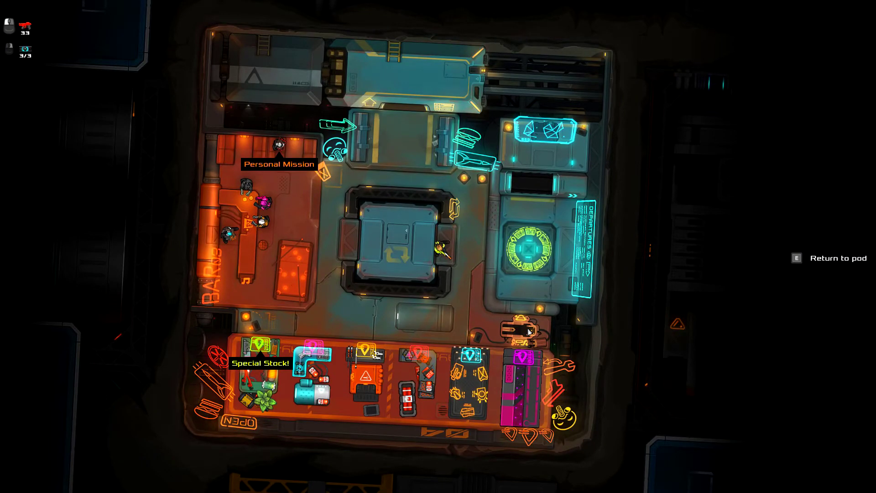
{"action": "key", "text": "a"}
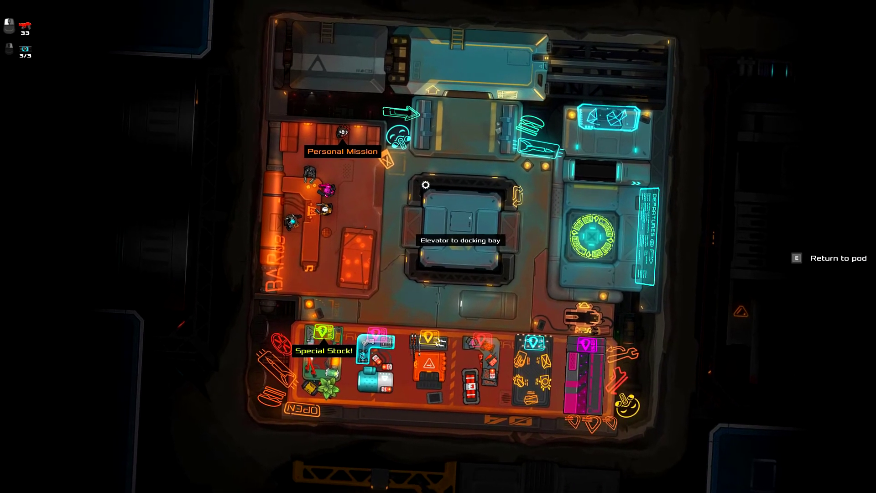
{"action": "key", "text": "s"}
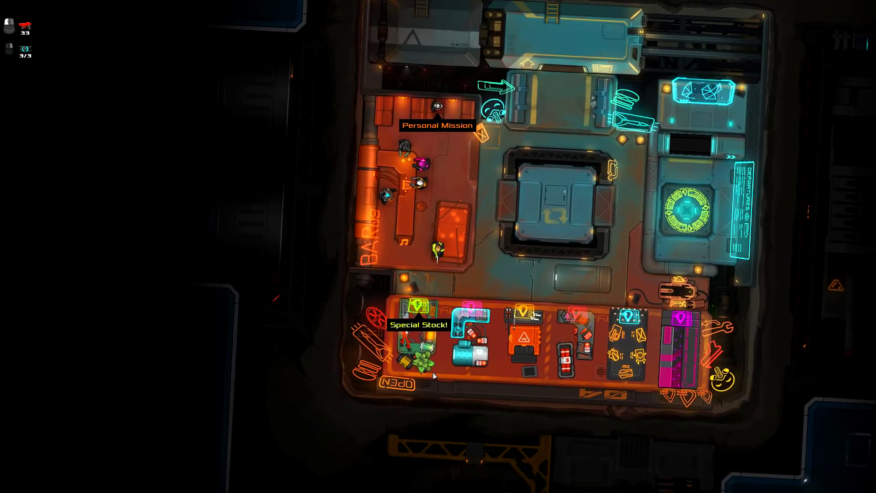
{"action": "key", "text": "e"}
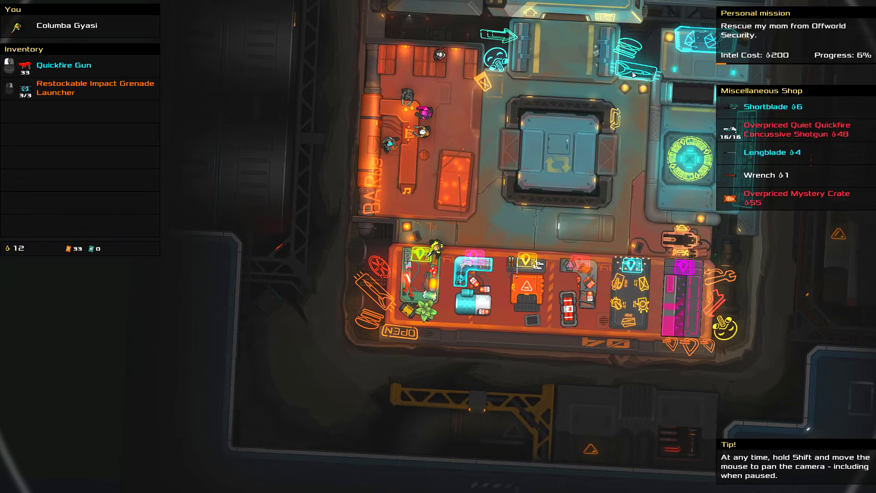
Step: Close the Miscellaneous Shop and bring up the four-mission Job Listings
{"action": "key", "text": "Escape"}
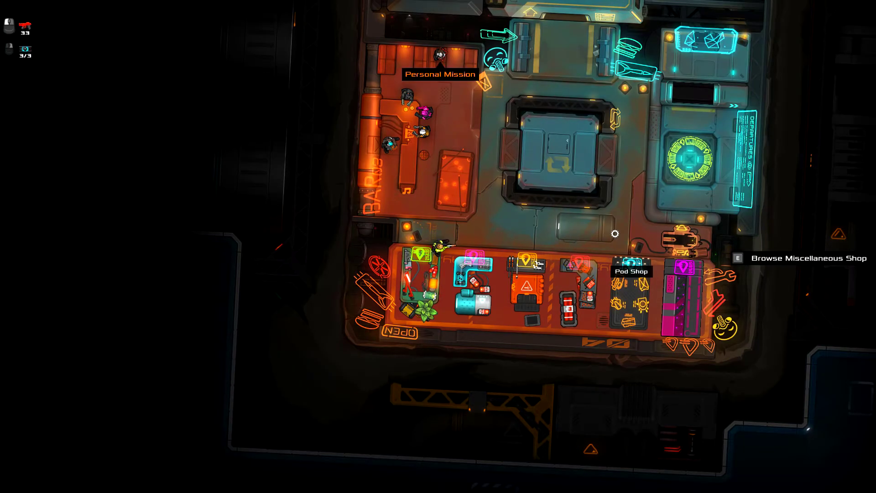
{"action": "scroll", "coordinate": [614, 232], "scroll_direction": "up", "scroll_amount": 3}
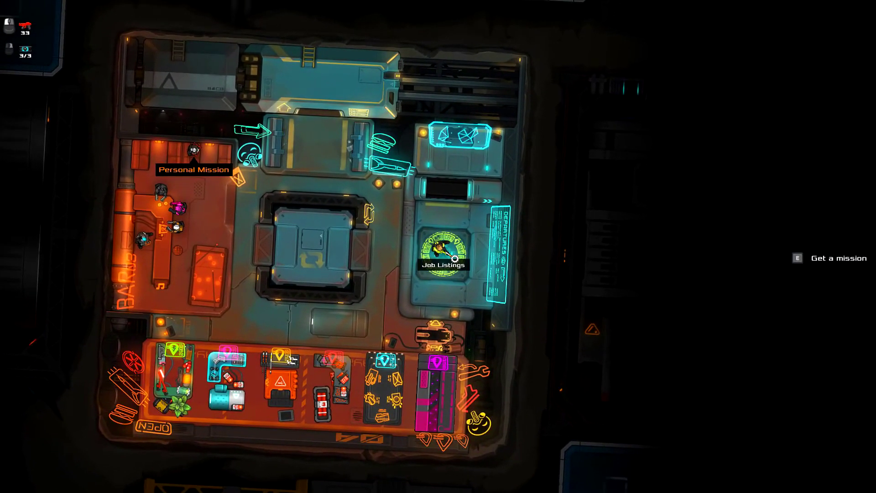
{"action": "left_click", "coordinate": [486, 226]}
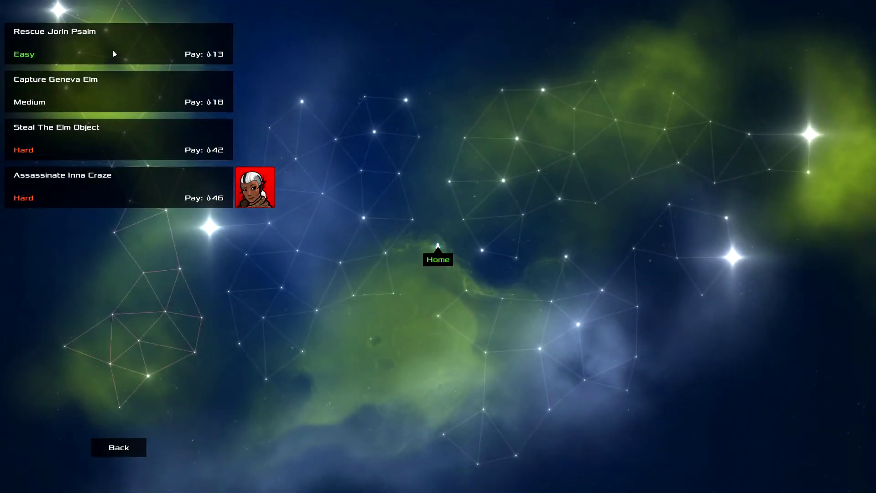
Step: Review the Medium Capture Geneva Elm mission, which requires a non-lethal weapon, and accept it
{"action": "left_click", "coordinate": [102, 90]}
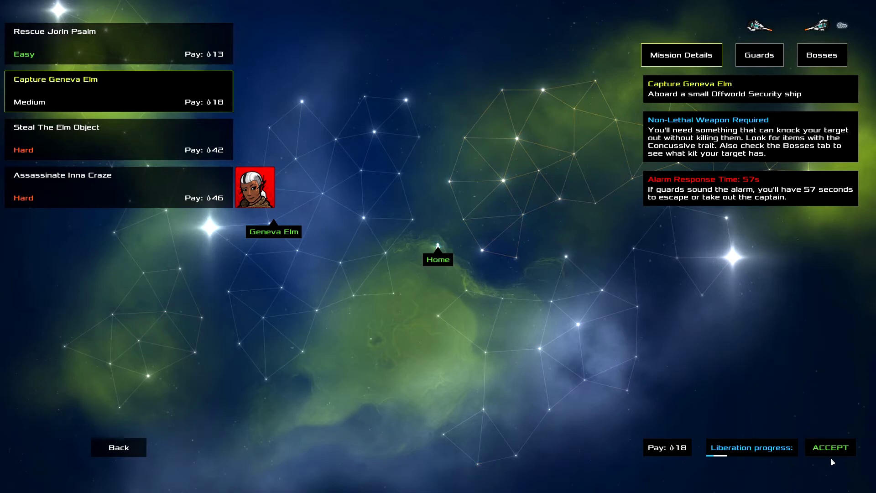
{"action": "key", "text": "Escape"}
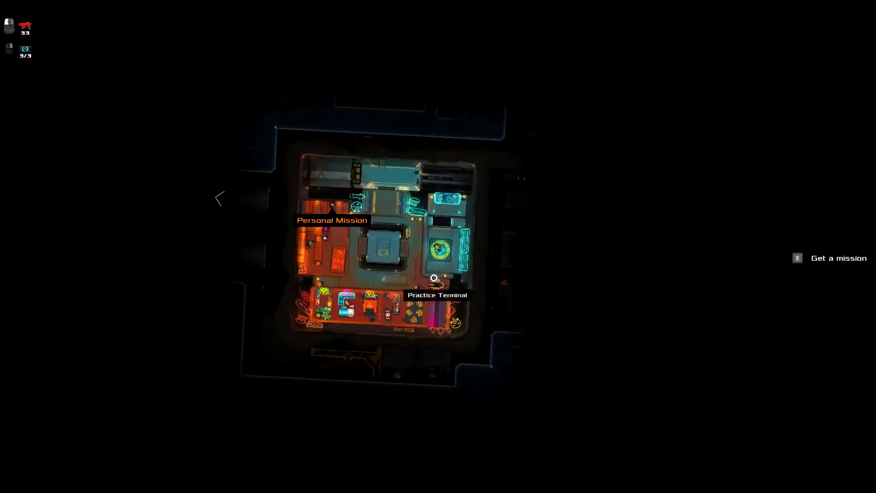
Step: Browse the Gun Shop's weapons, then the Miscellaneous Shop's stock
{"action": "key", "text": "s"}
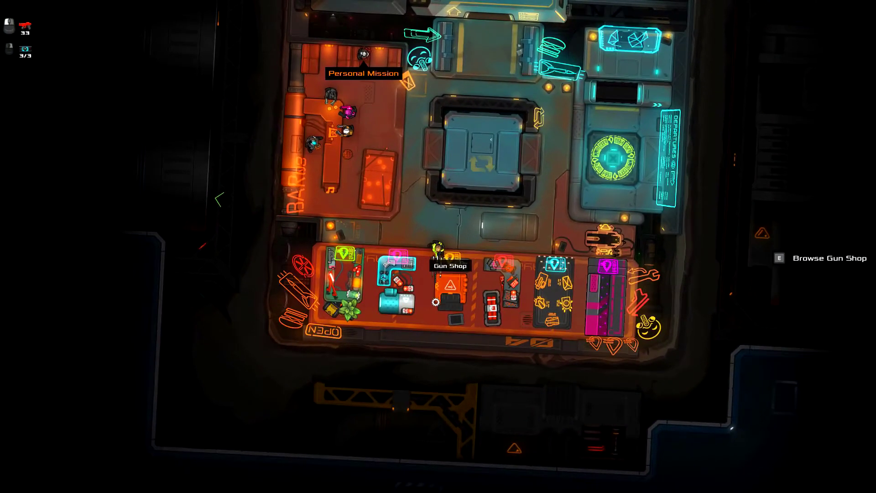
{"action": "key", "text": "e"}
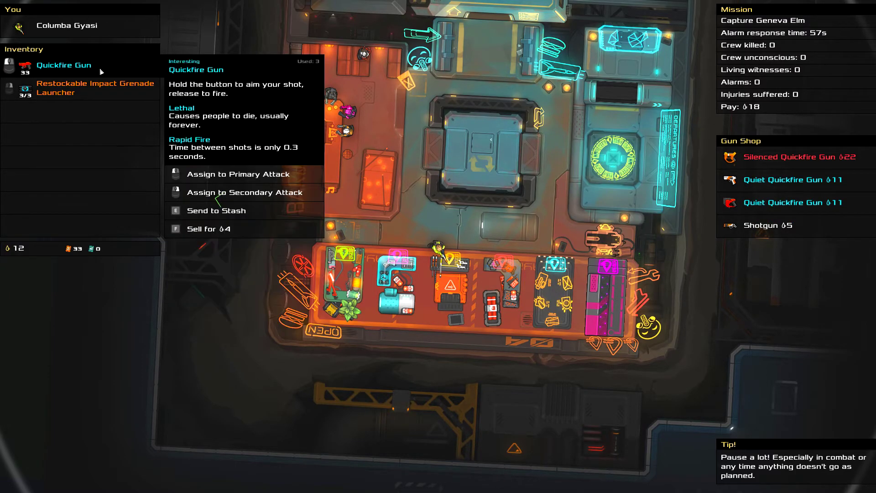
{"action": "key", "text": "Escape"}
{"action": "key", "text": "e"}
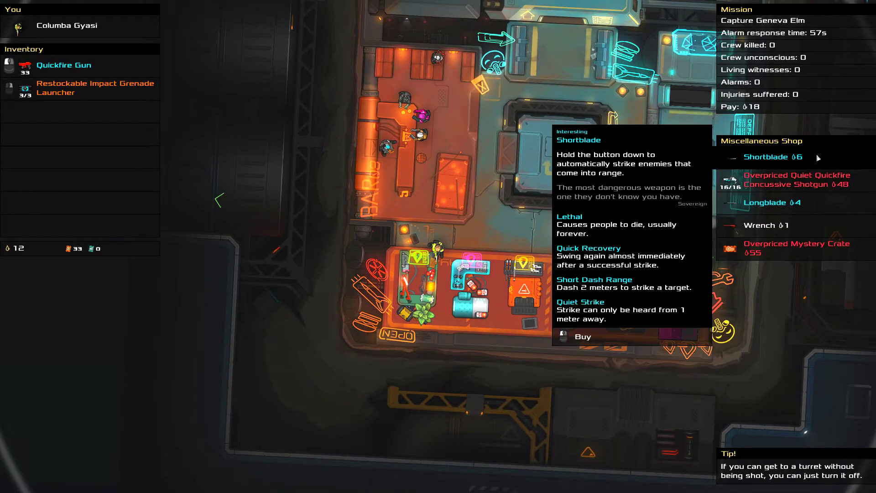
{"action": "key", "text": "Escape"}
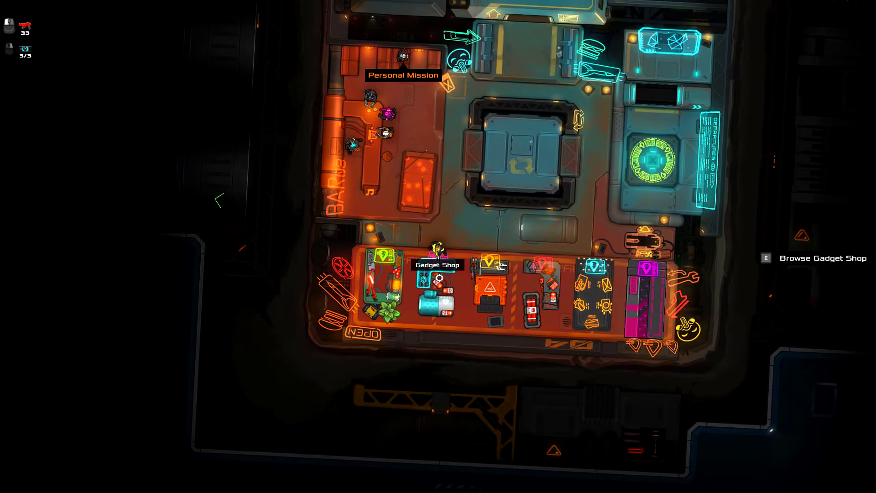
Step: Browse the Gadget Shop, Explosives Shop and Pod Shop listings
{"action": "key", "text": "e"}
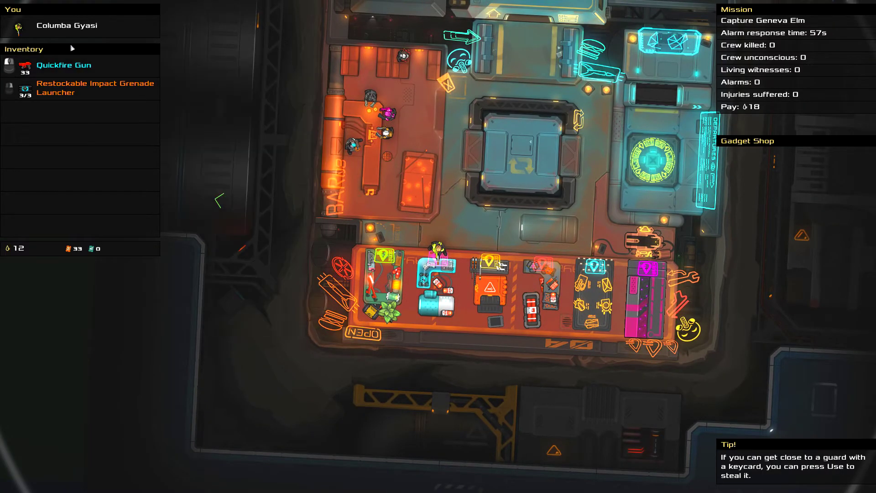
{"action": "key", "text": "Escape"}
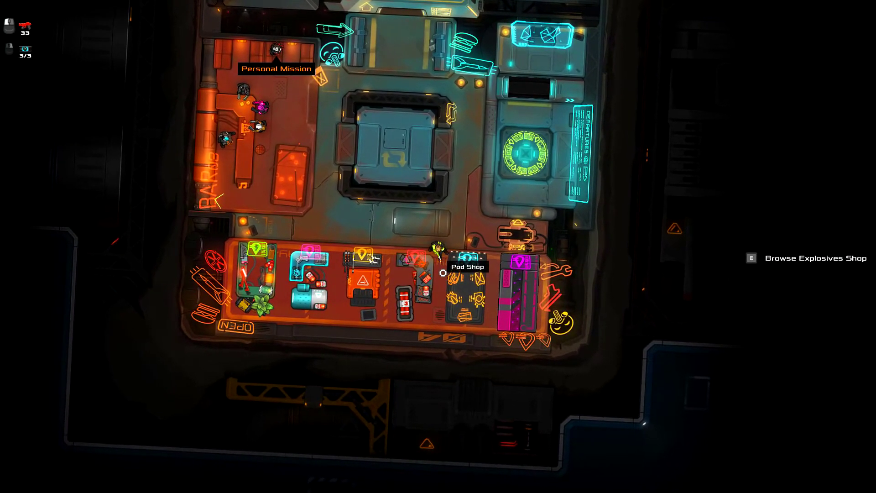
{"action": "key", "text": "e"}
{"action": "key", "text": "Escape"}
{"action": "key", "text": "d"}
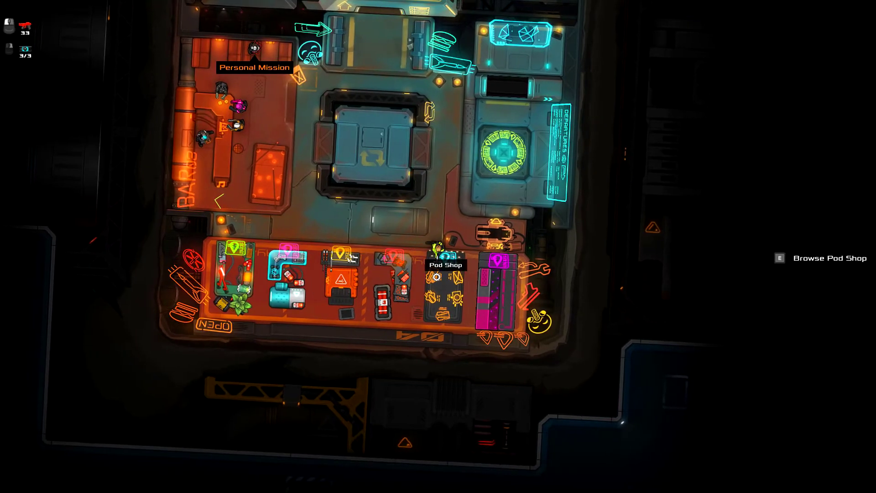
{"action": "key", "text": "e"}
Step: Look over the Gun Shop again, from Silenced Quickfire Gun to Shotgun, then walk to the bar
{"action": "key", "text": "Escape"}
{"action": "key", "text": "a"}
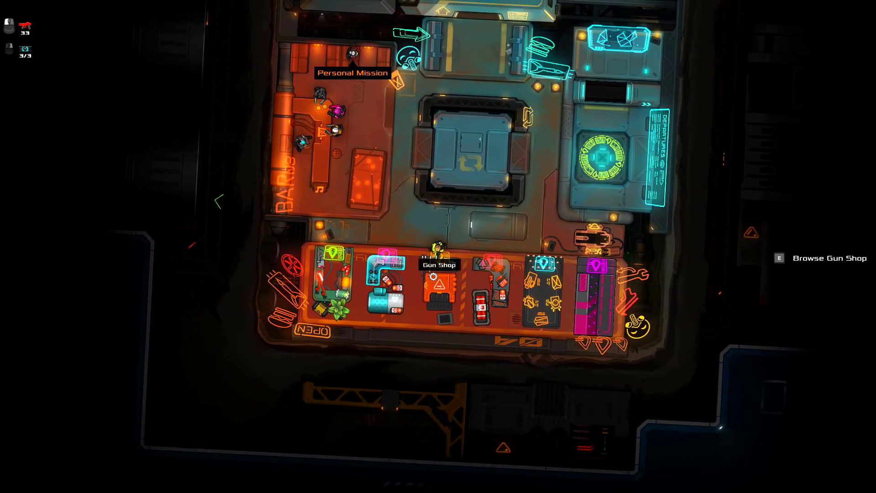
{"action": "key", "text": "e"}
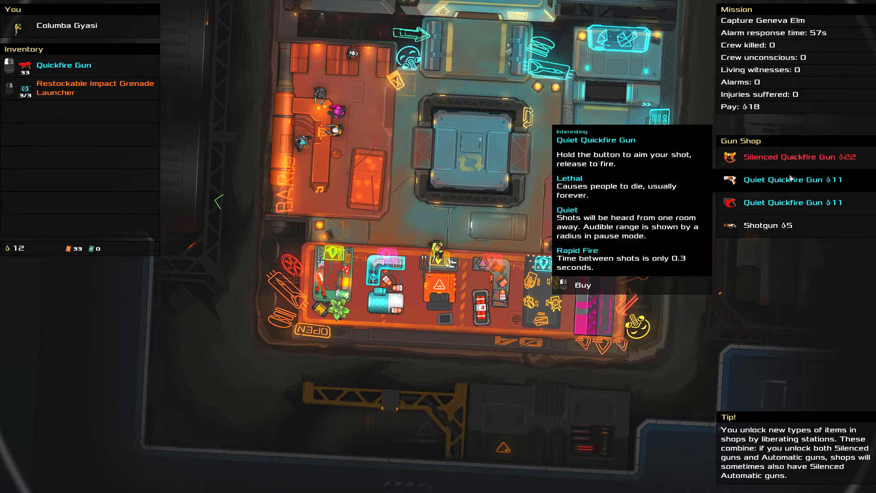
{"action": "key", "text": "Escape"}
{"action": "key", "text": "w"}
Step: Switch to Keya Coldstar, who carries the Longblade and Quiet Gun, at Character Select
{"action": "key", "text": "a"}
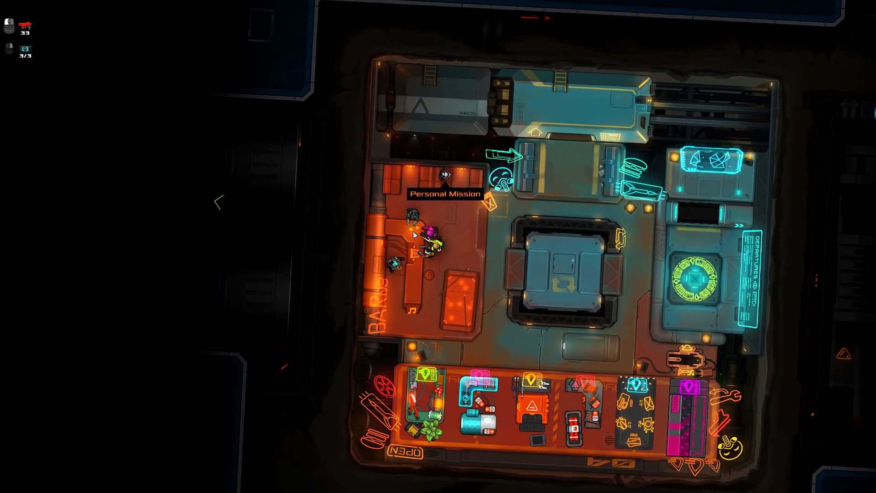
{"action": "scroll", "coordinate": [413, 231], "scroll_direction": "up", "scroll_amount": 1}
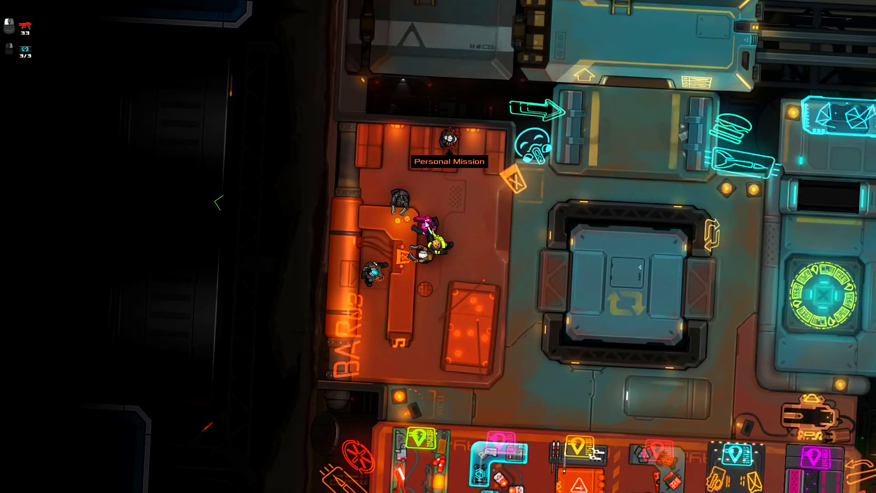
{"action": "scroll", "coordinate": [413, 231], "scroll_direction": "up", "scroll_amount": 1}
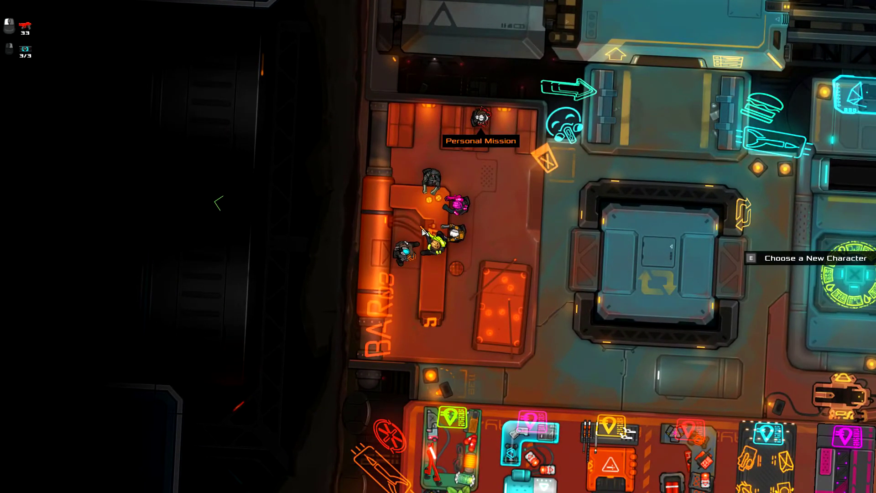
{"action": "key", "text": "e"}
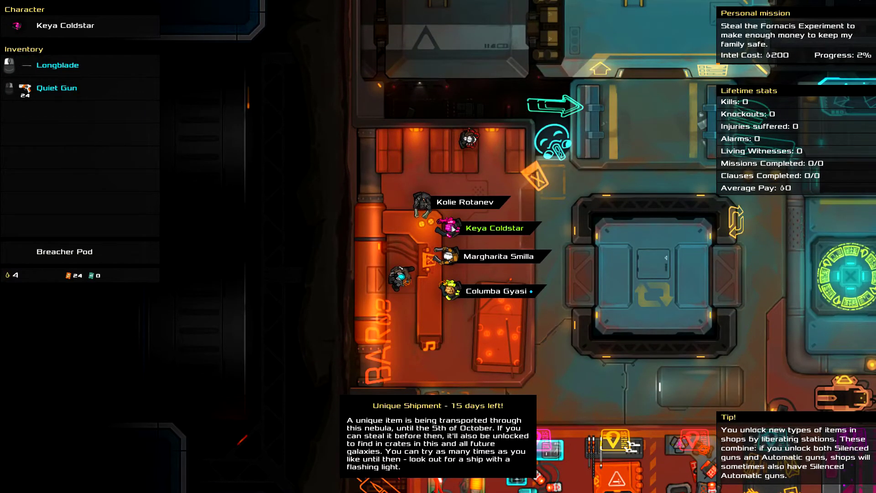
{"action": "key", "text": "Escape"}
Step: Walk Keya Coldstar to the Departures pad and bring up the four Job Listings
{"action": "key", "text": "d"}
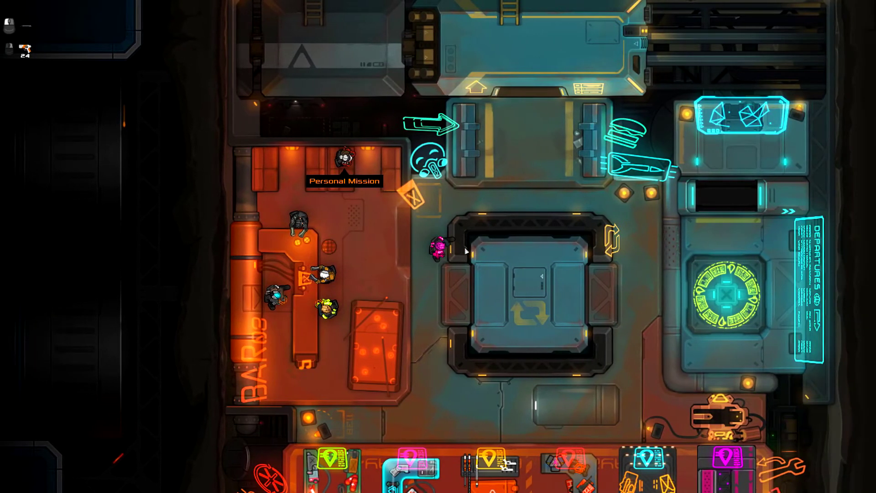
{"action": "key", "text": "s"}
{"action": "key", "text": "d"}
{"action": "key", "text": "w"}
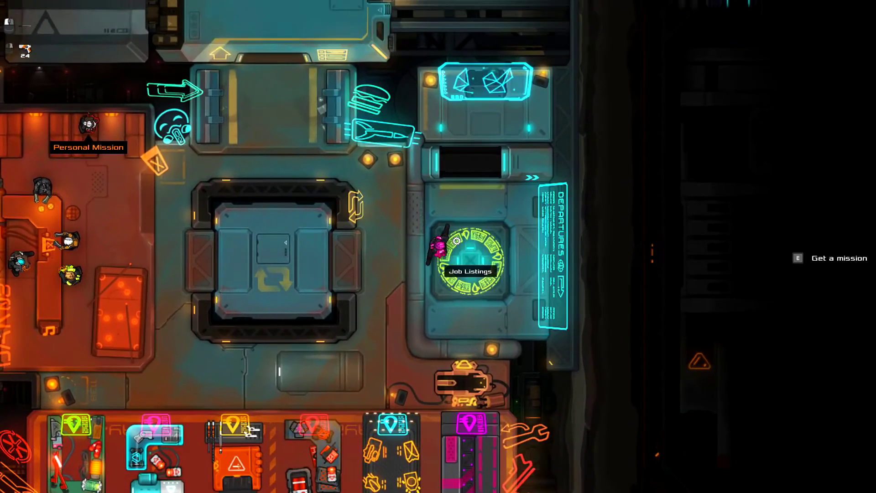
{"action": "key", "text": "e"}
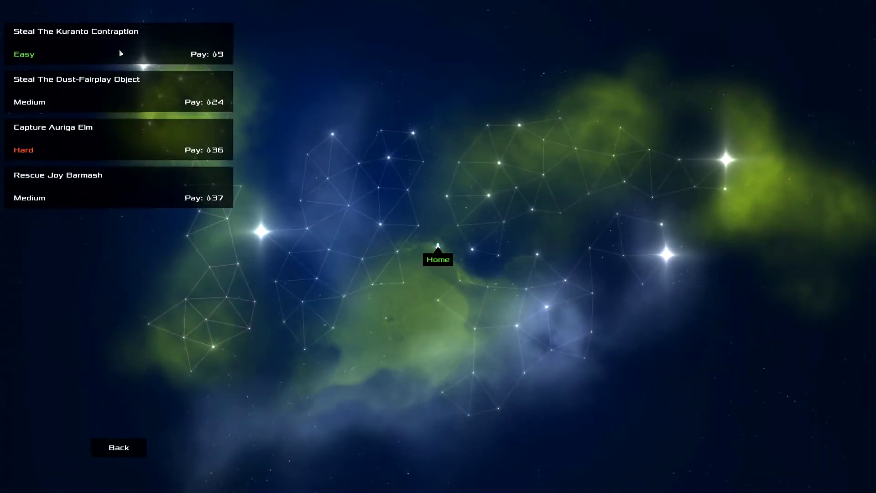
Step: Accept the Easy Steal The Kuranto Contraption job paying 9 after checking its guards
{"action": "left_click", "coordinate": [114, 46]}
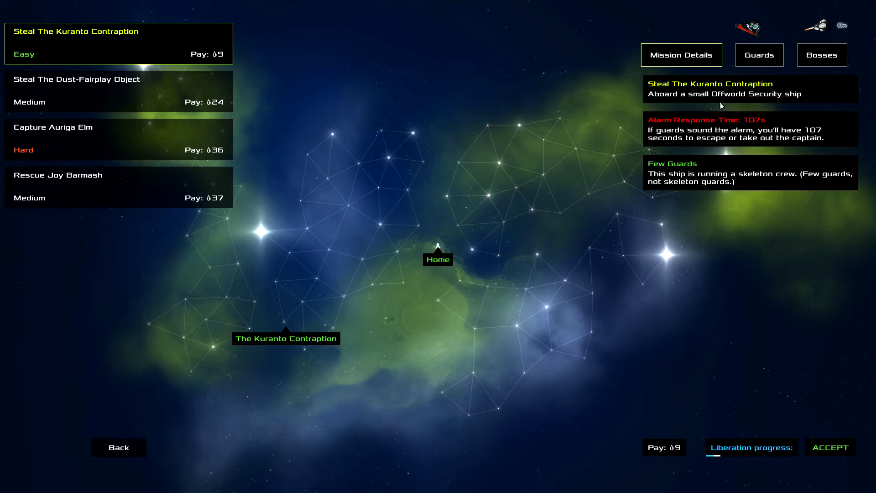
{"action": "key", "text": "e"}
{"action": "left_click", "coordinate": [833, 460]}
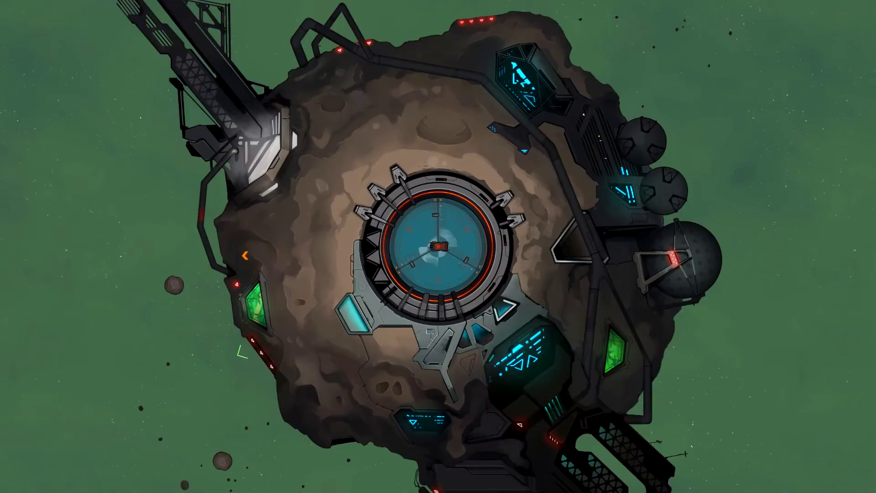
{"action": "scroll", "coordinate": [240, 268], "scroll_direction": "down", "scroll_amount": 5}
{"action": "scroll", "coordinate": [239, 268], "scroll_direction": "down", "scroll_amount": 3}
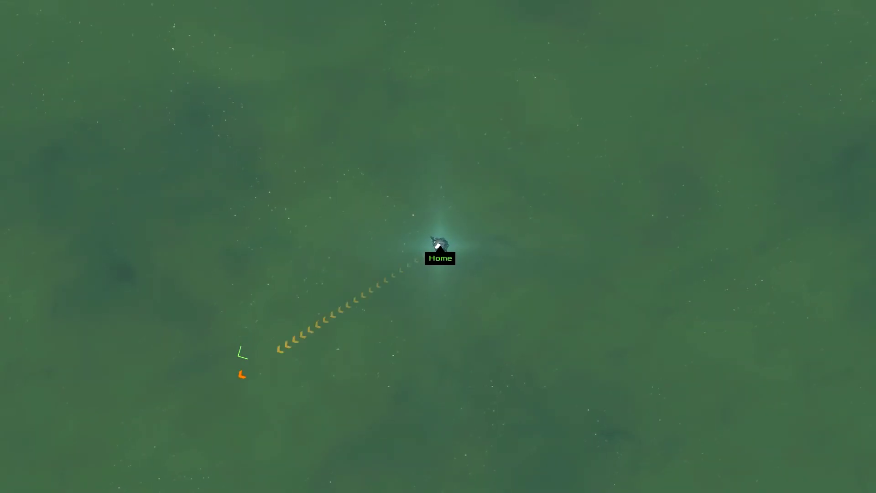
Step: Fly the pod away from Home and steer it to dock with the Steal target ship
{"action": "left_click_drag", "start_coordinate": [438, 243], "coordinate": [438, 246]}
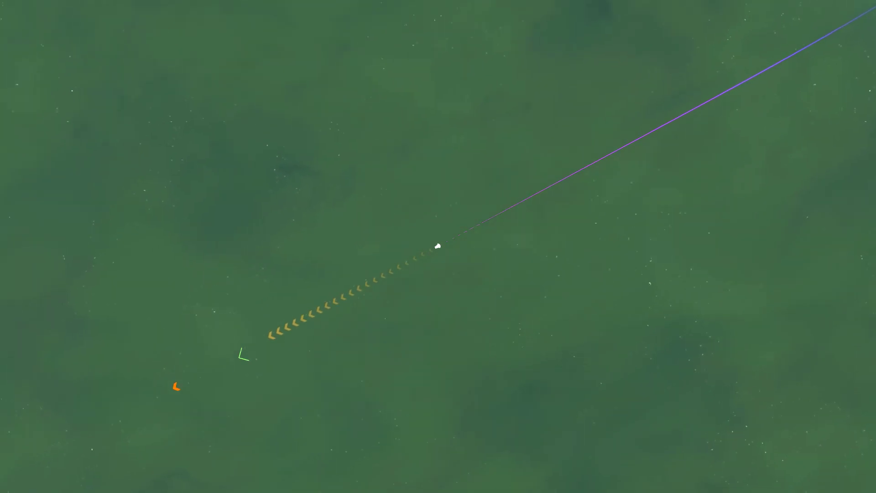
{"action": "scroll", "coordinate": [438, 246], "scroll_direction": "down", "scroll_amount": 5}
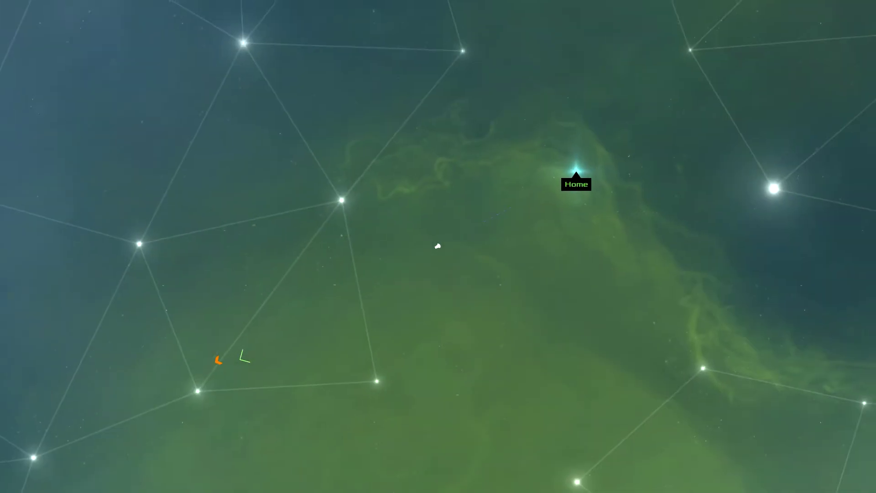
{"action": "scroll", "coordinate": [438, 245], "scroll_direction": "down", "scroll_amount": 5}
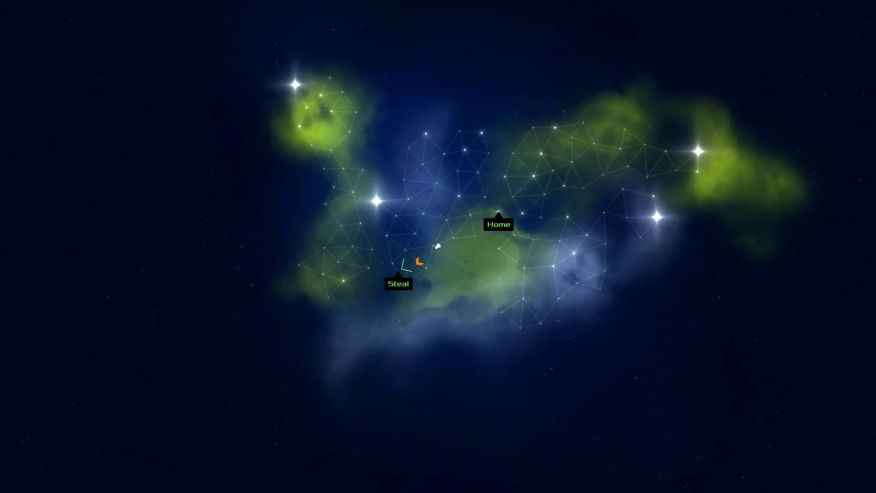
{"action": "scroll", "coordinate": [436, 245], "scroll_direction": "up", "scroll_amount": 6}
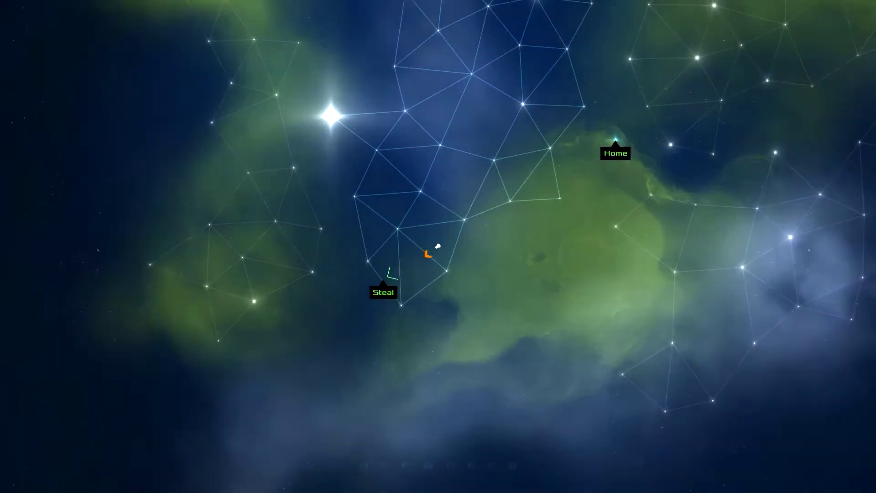
{"action": "scroll", "coordinate": [392, 302], "scroll_direction": "up", "scroll_amount": 5}
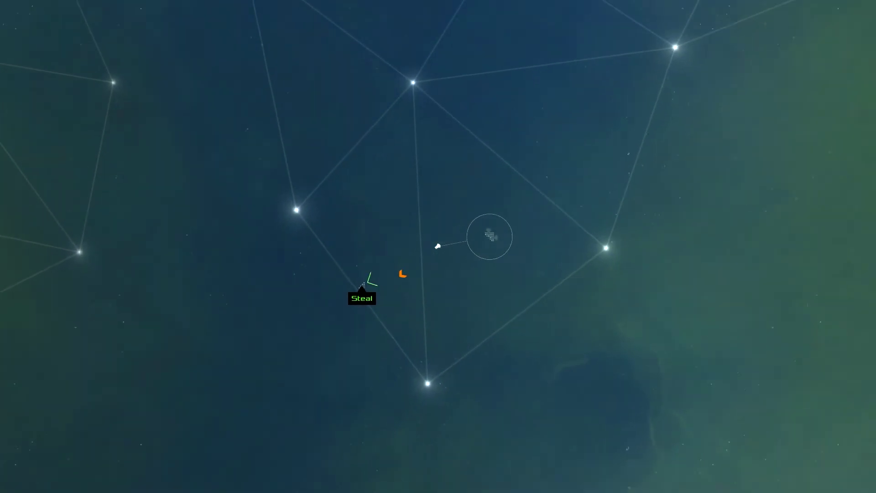
{"action": "scroll", "coordinate": [437, 246], "scroll_direction": "up", "scroll_amount": 5}
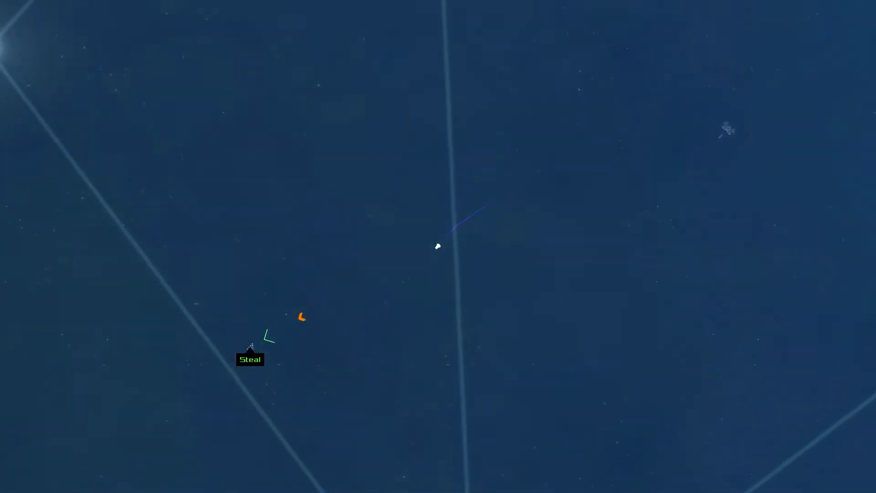
{"action": "scroll", "coordinate": [437, 246], "scroll_direction": "up", "scroll_amount": 5}
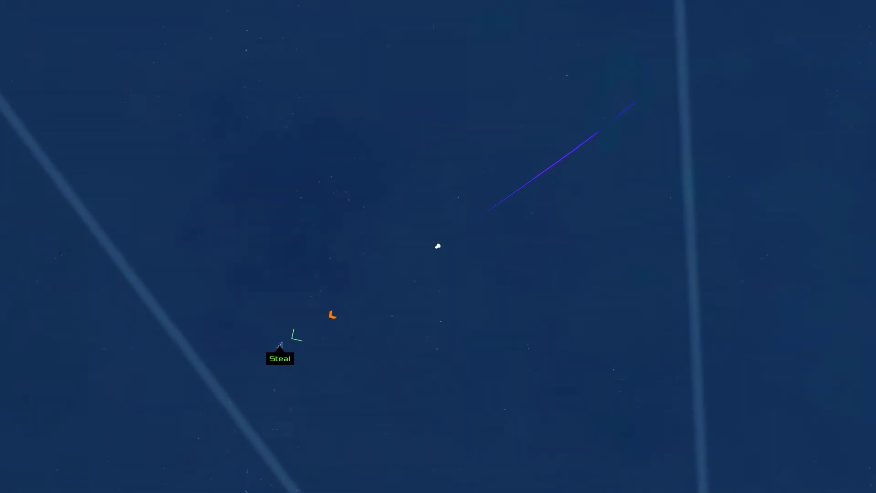
{"action": "scroll", "coordinate": [437, 246], "scroll_direction": "up", "scroll_amount": 5}
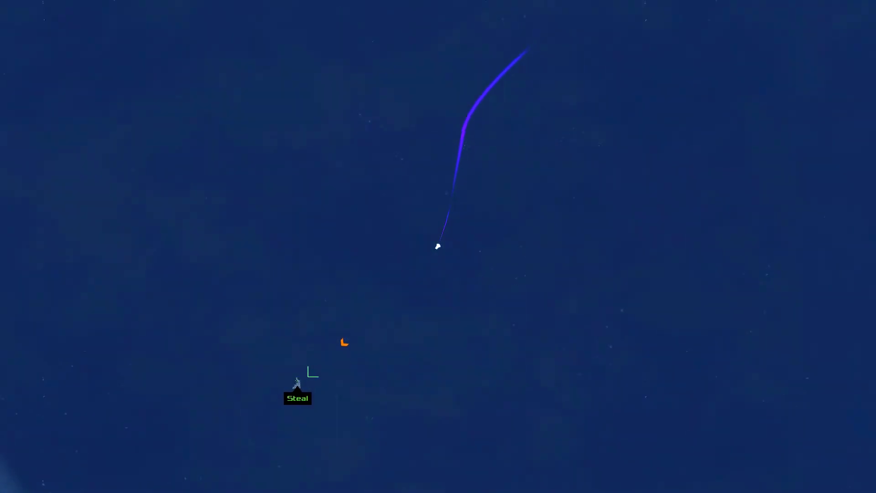
{"action": "left_click_drag", "start_coordinate": [437, 246], "coordinate": [437, 245]}
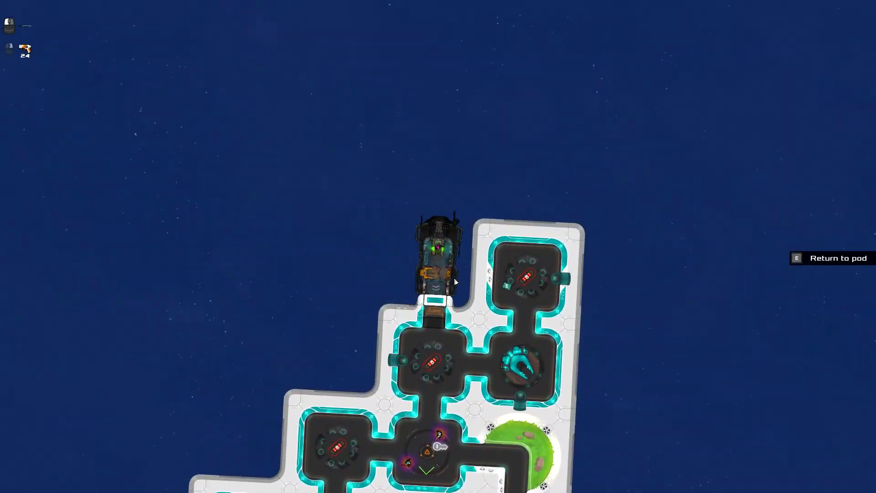
Step: Pause to check the inventory, then resume and move from the pod into the airlock
{"action": "key", "text": "space"}
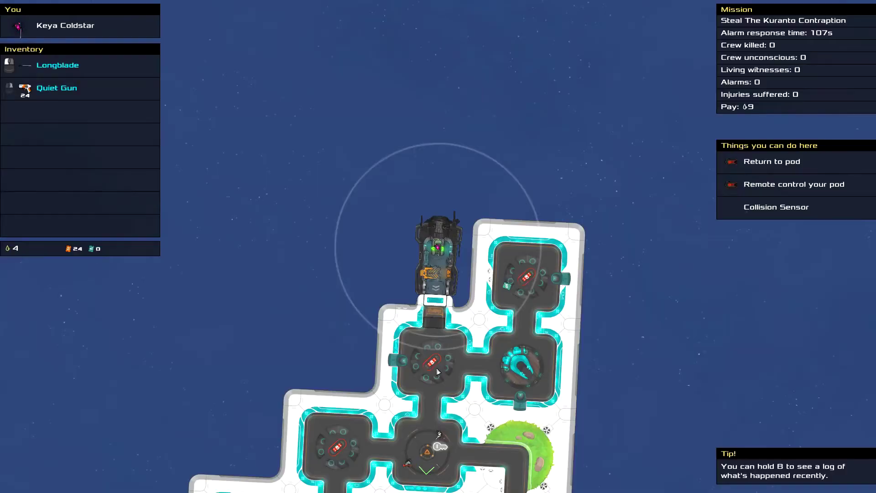
{"action": "mouse_move", "coordinate": [58, 65]}
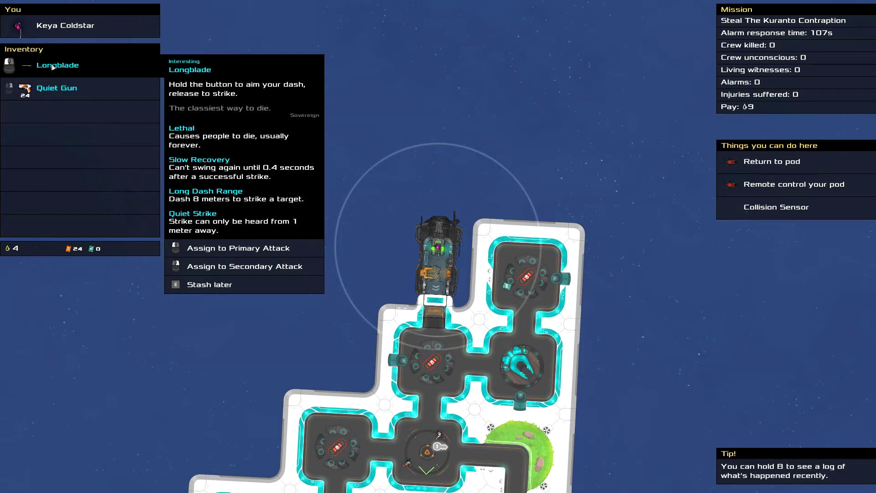
{"action": "key", "text": "space"}
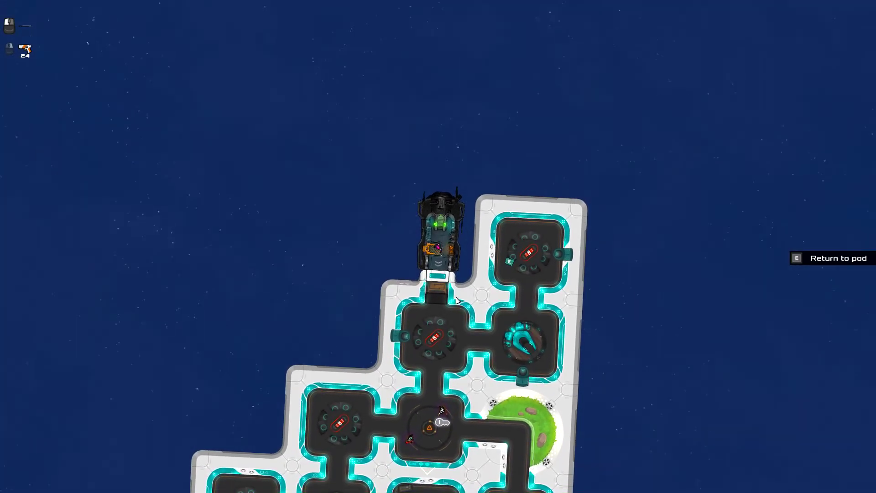
{"action": "scroll", "coordinate": [452, 329], "scroll_direction": "up", "scroll_amount": 2}
{"action": "left_click", "coordinate": [442, 371]}
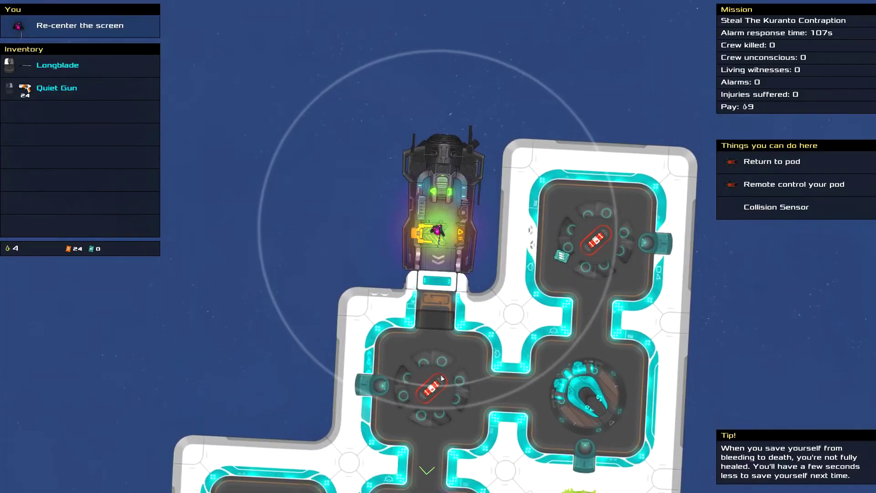
{"action": "mouse_move", "coordinate": [454, 326]}
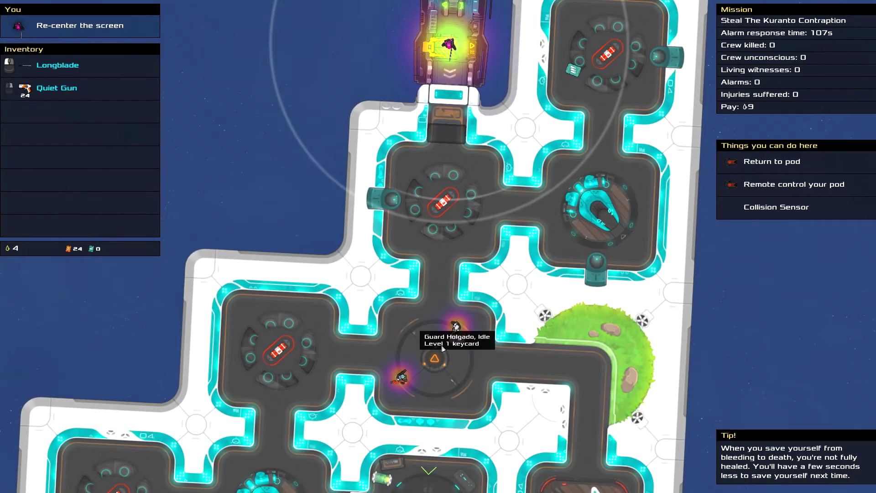
Step: Survey the ship's rooms, then start aiming the gun
{"action": "left_click_drag", "start_coordinate": [442, 347], "coordinate": [582, 90]}
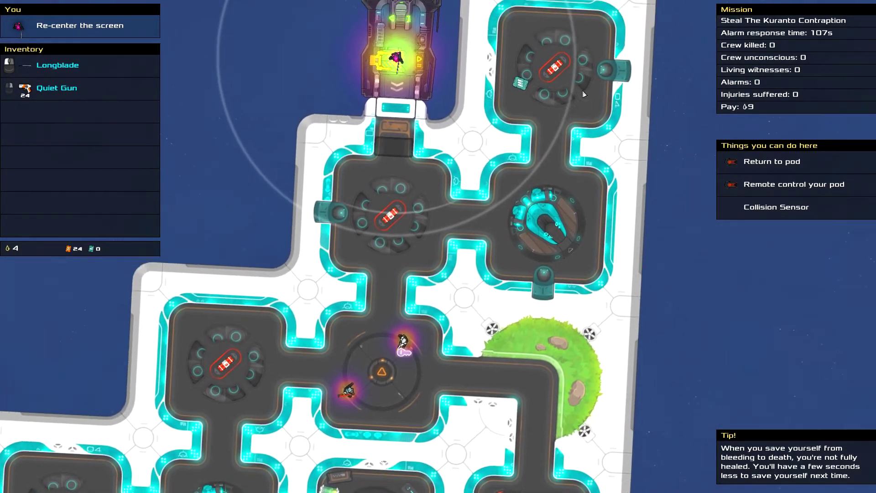
{"action": "scroll", "coordinate": [583, 90], "scroll_direction": "down", "scroll_amount": 3}
{"action": "mouse_move", "coordinate": [483, 201]}
{"action": "left_mouse_down"}
{"action": "mouse_move", "coordinate": [397, 366]}
{"action": "mouse_move", "coordinate": [315, 322]}
{"action": "left_mouse_up"}
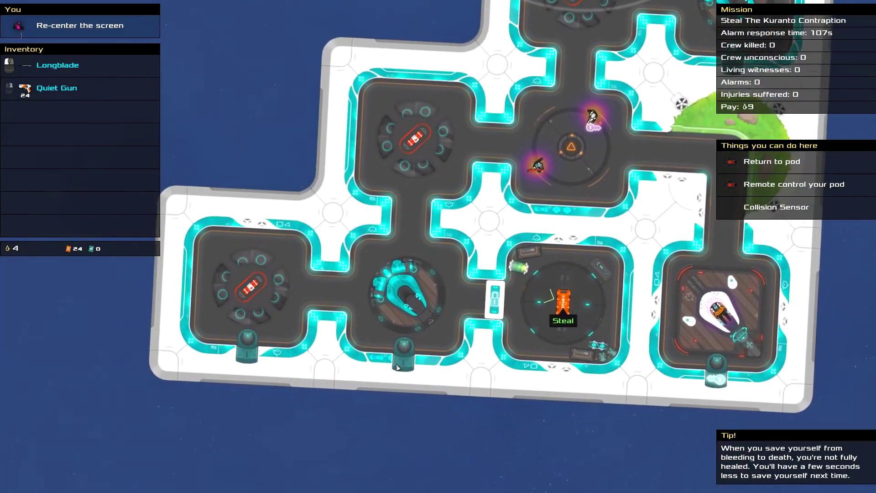
{"action": "scroll", "coordinate": [540, 259], "scroll_direction": "up", "scroll_amount": 2}
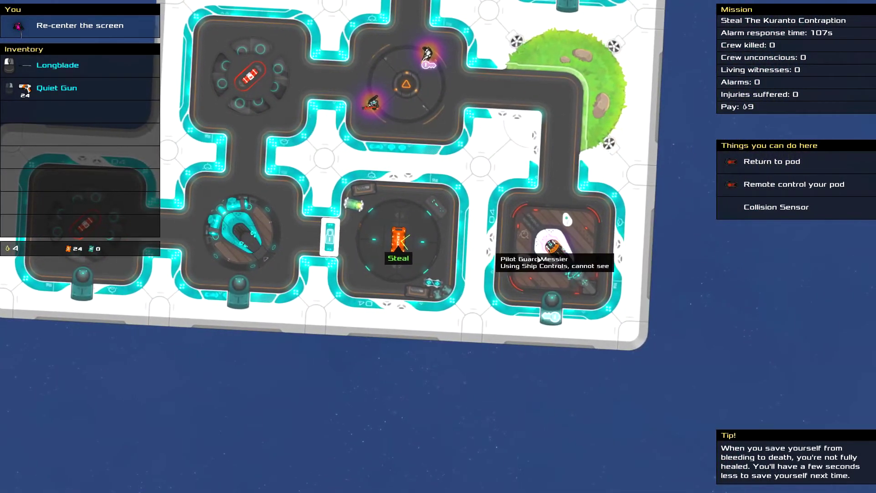
{"action": "mouse_move", "coordinate": [426, 136]}
{"action": "left_mouse_down"}
{"action": "mouse_move", "coordinate": [422, 54]}
{"action": "mouse_move", "coordinate": [435, 161]}
{"action": "left_mouse_up"}
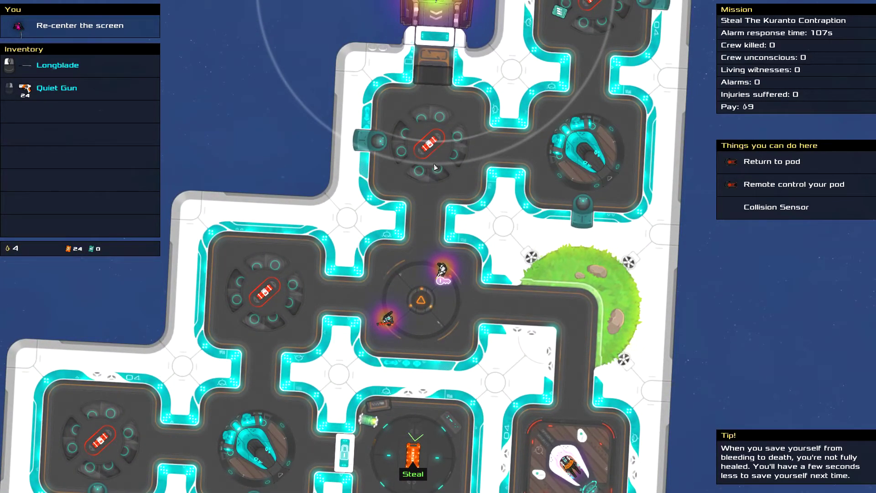
{"action": "left_click", "coordinate": [441, 240]}
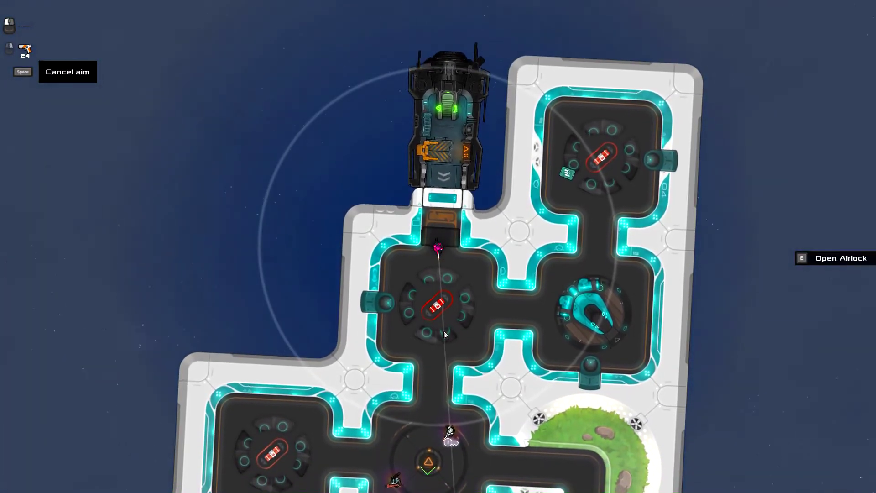
Step: Fire the Quiet Gun at the device in the ship's first room
{"action": "left_click", "coordinate": [443, 299]}
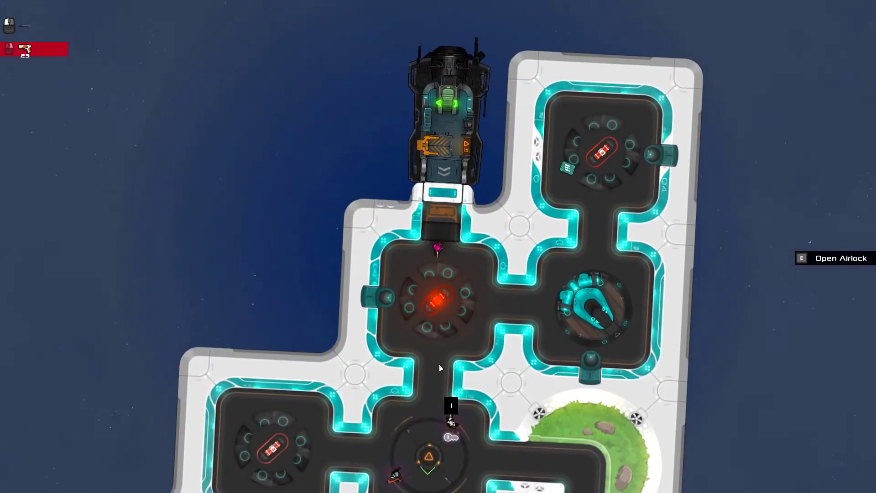